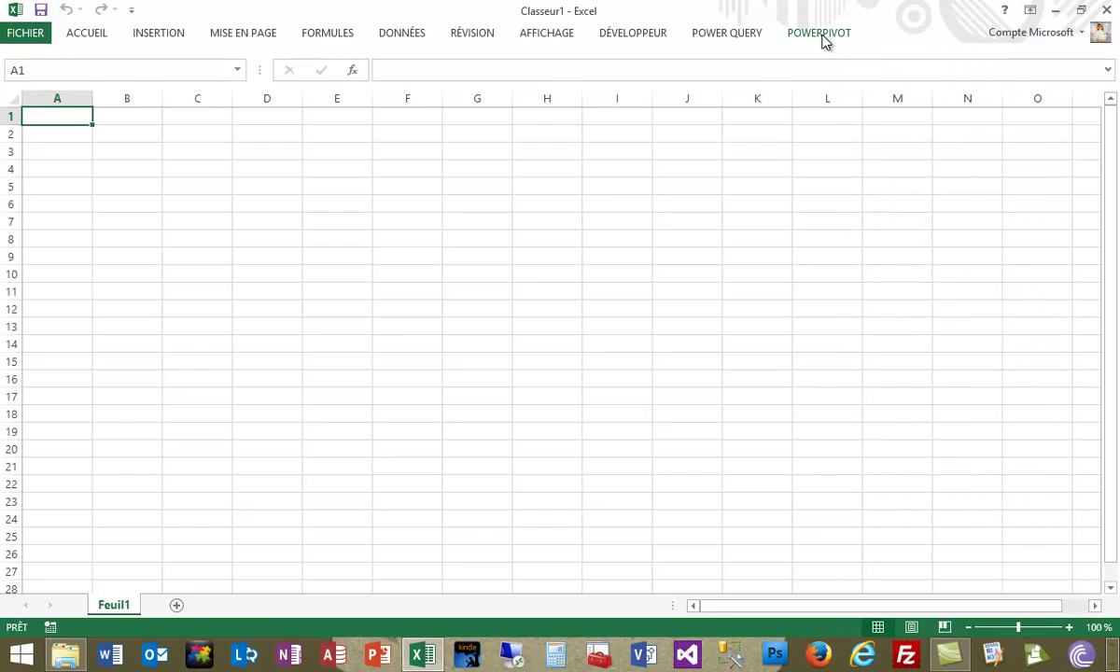
Open the PowerPivot data model window and start an import from an Access database
click(818, 36)
click(52, 65)
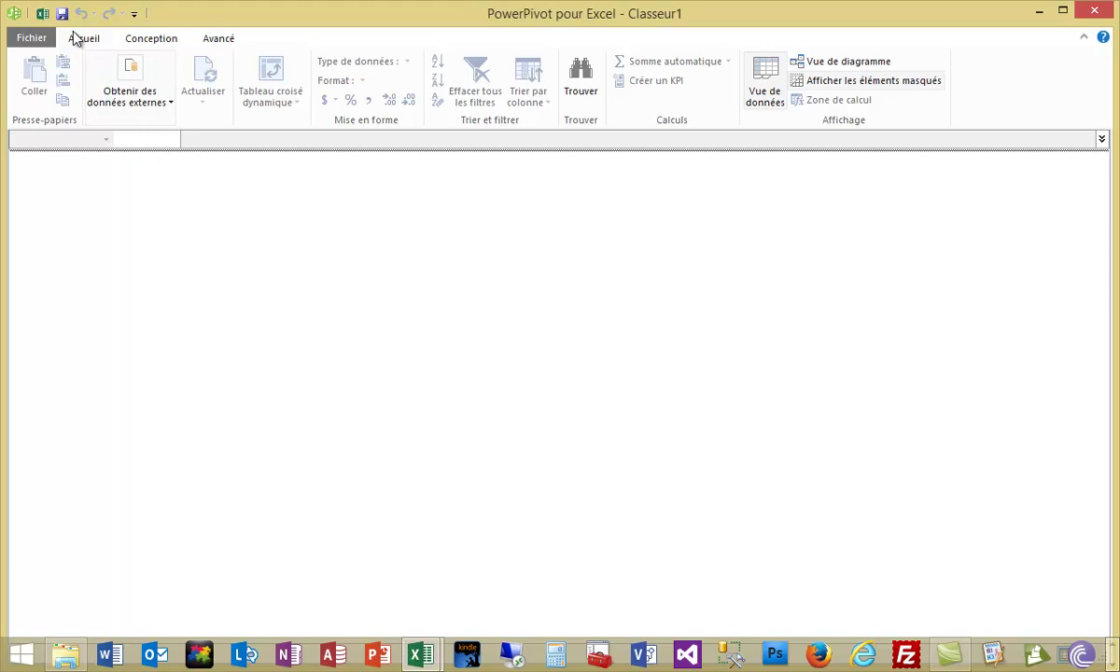
click(155, 112)
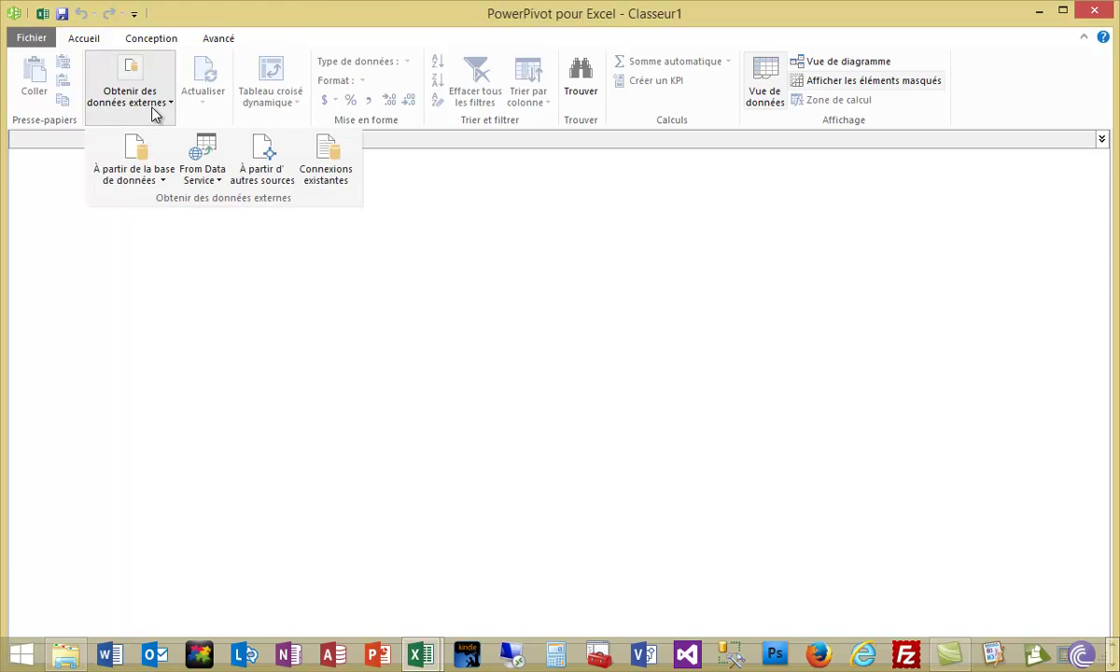
click(147, 182)
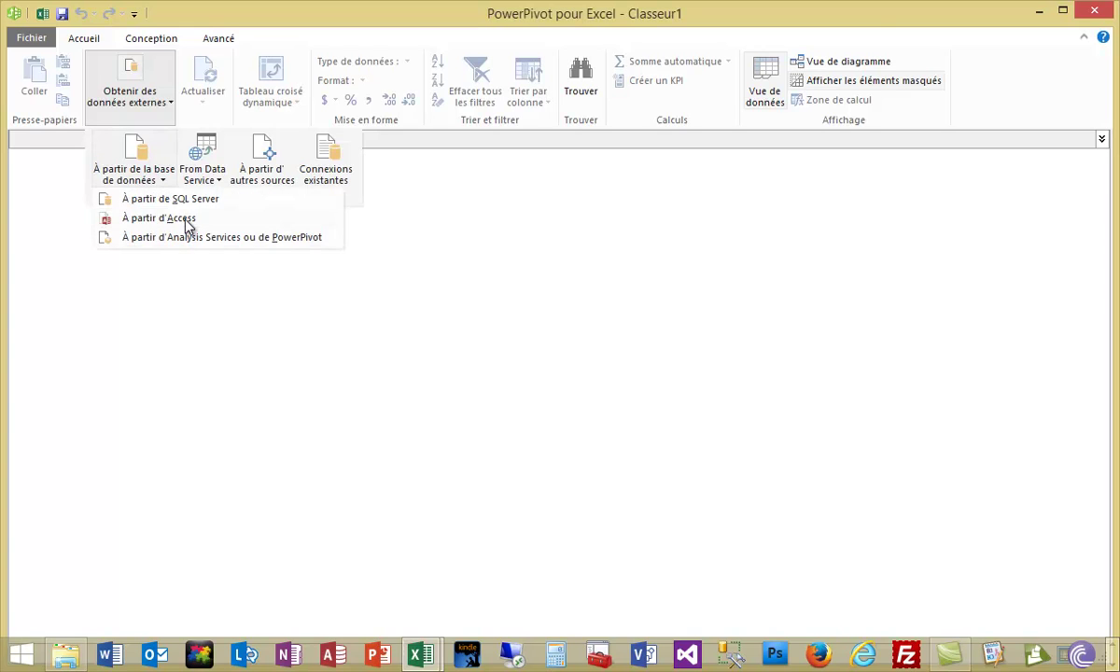
click(186, 226)
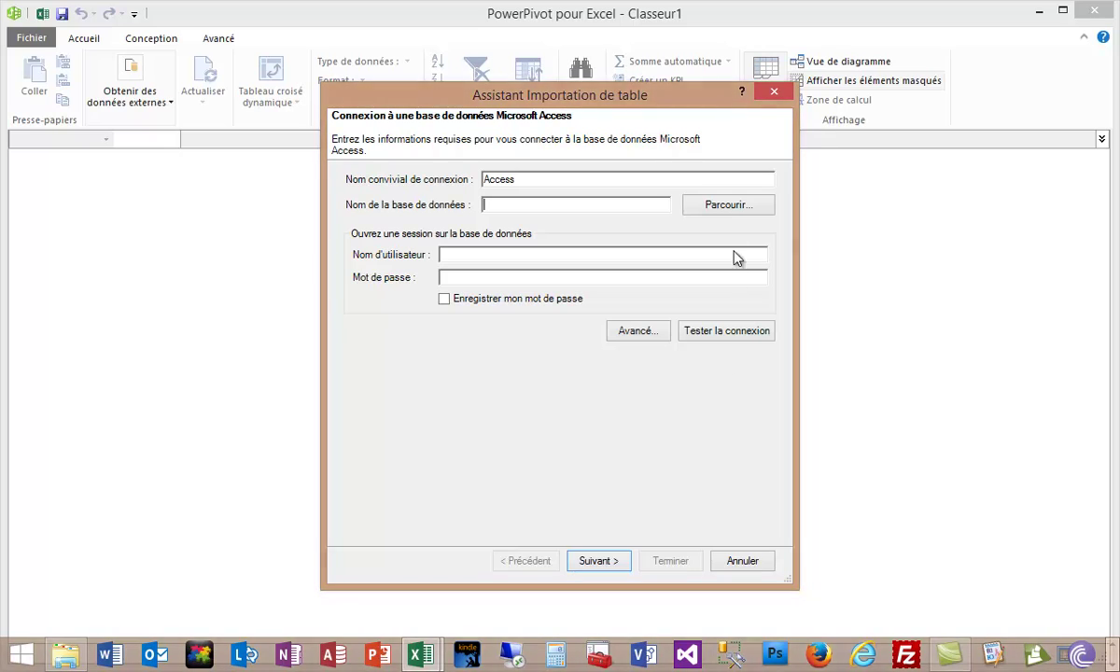
Connect to VentesVehicules.accdb and tick Commerciaux, ListeFacture and Vehicules for import
click(729, 207)
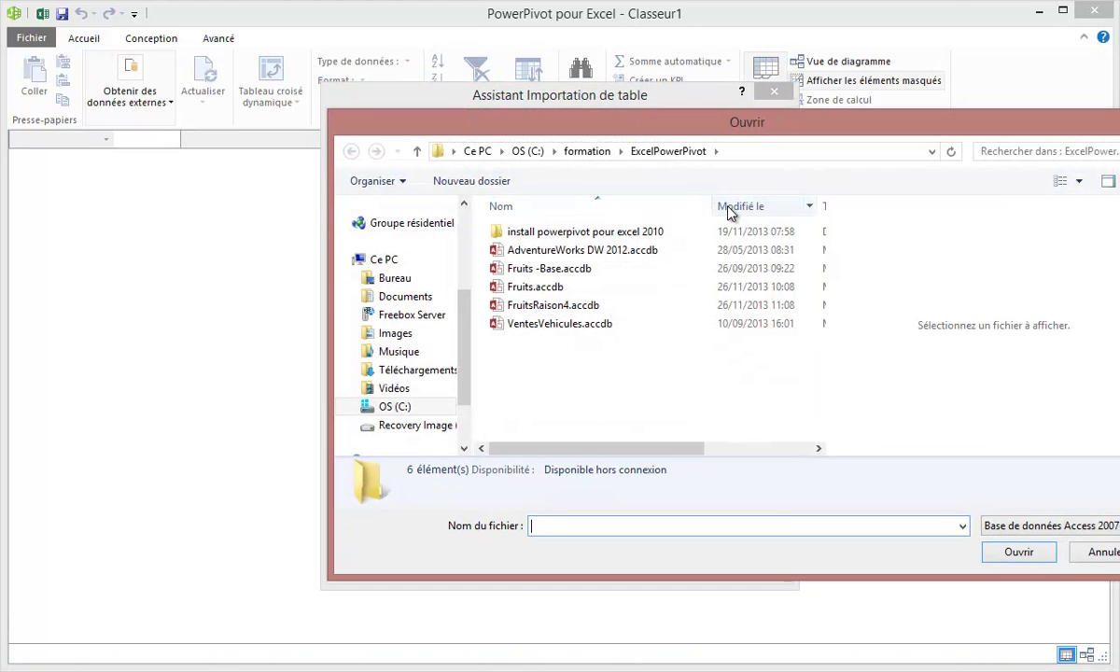
click(577, 324)
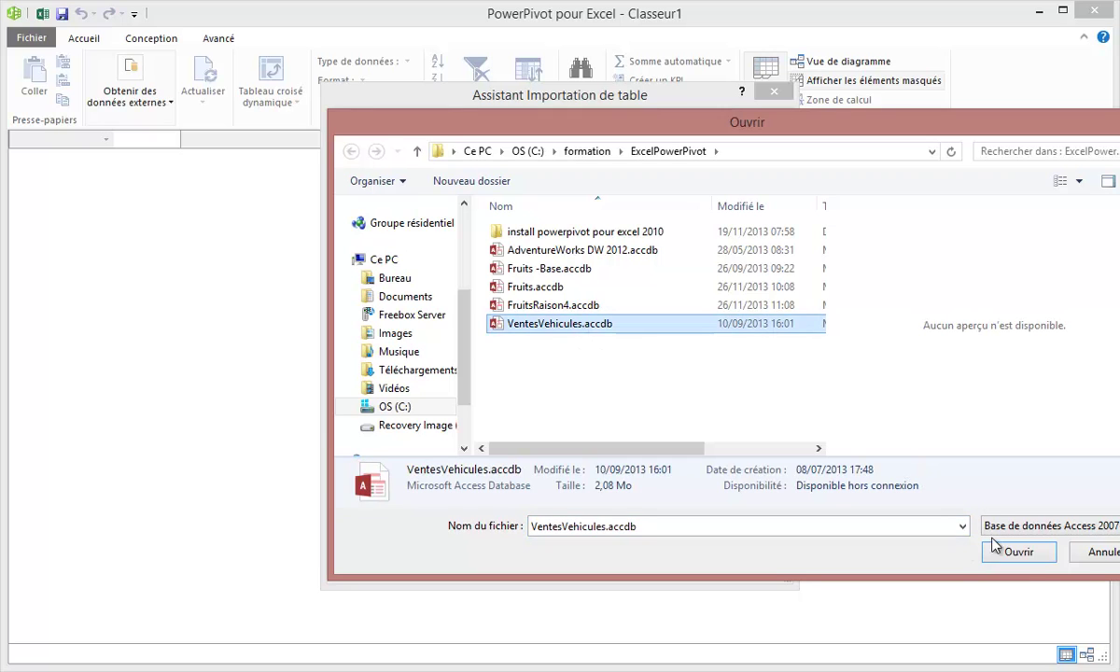
click(1021, 553)
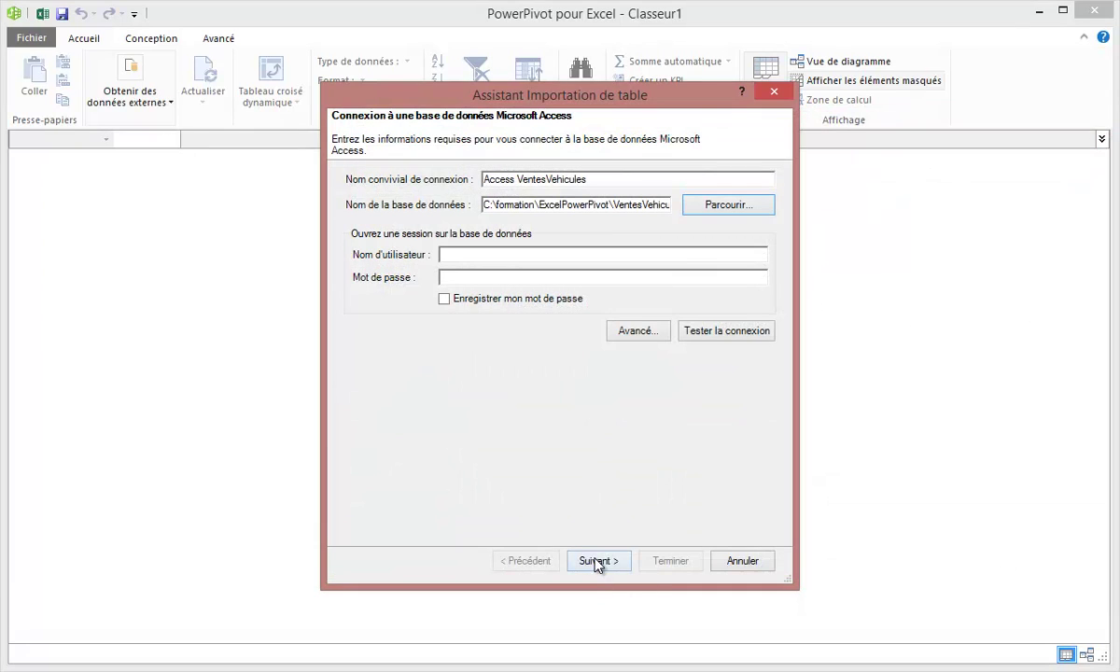
click(594, 561)
click(595, 561)
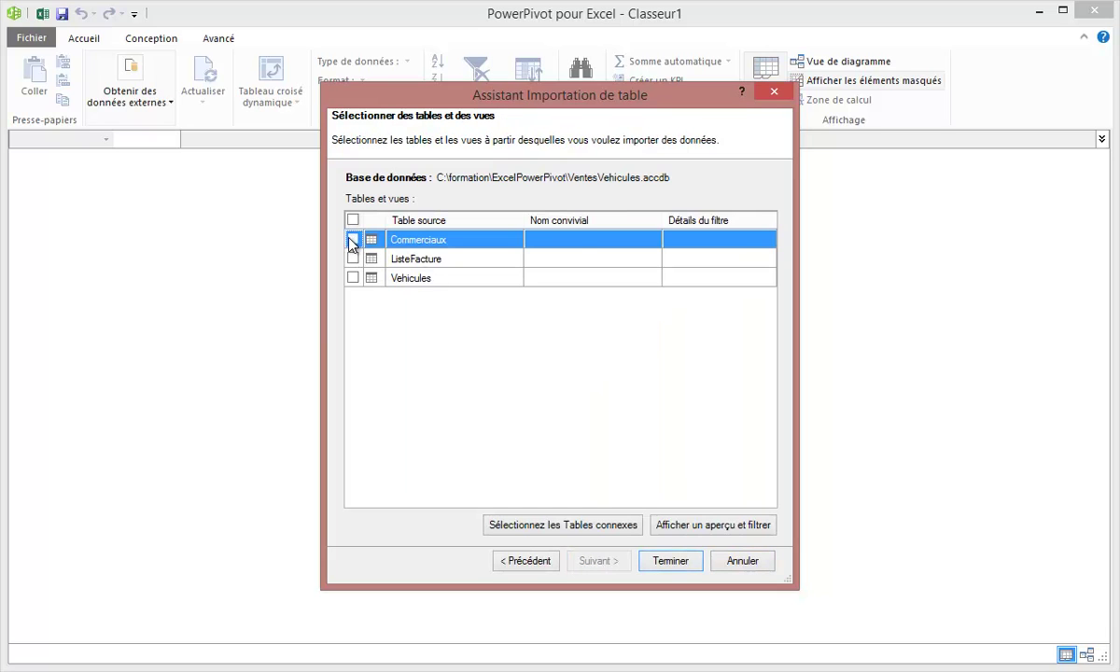
click(353, 239)
click(353, 259)
click(353, 277)
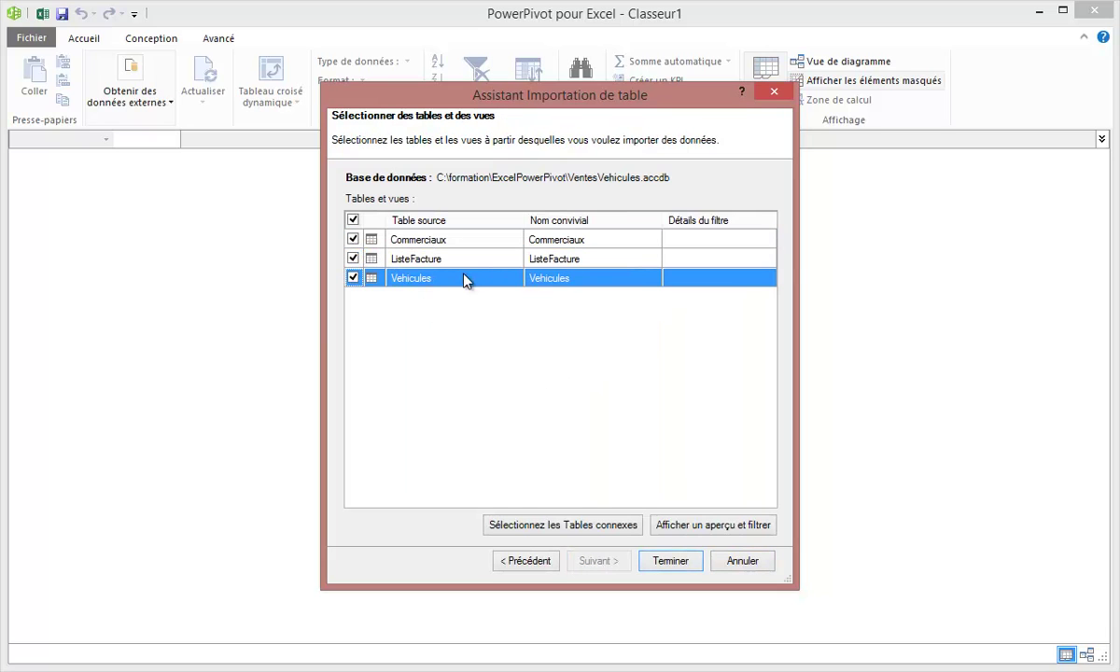
Complete the import, close the summary and browse the loaded ListeFacture and Vehicules tables
click(681, 565)
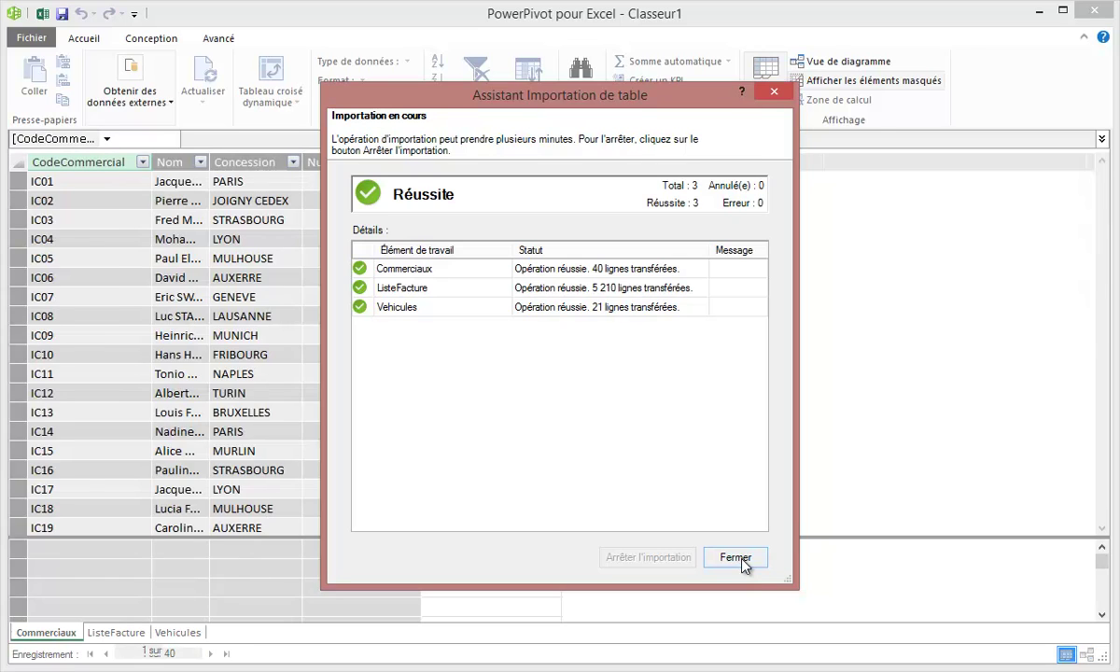
click(737, 558)
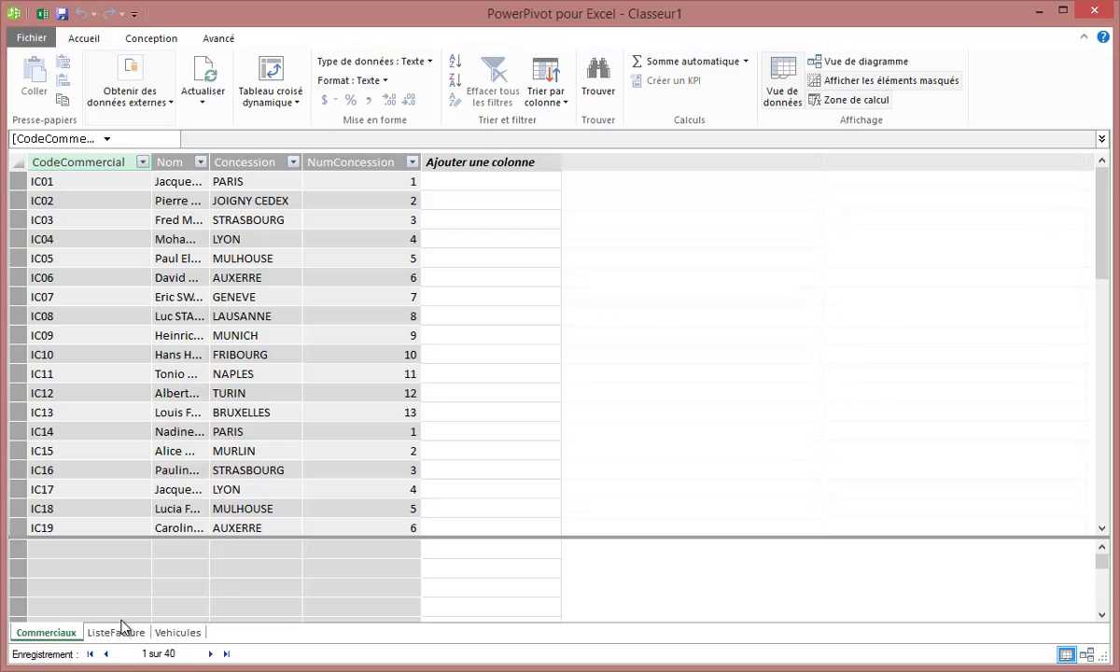
click(112, 633)
click(175, 637)
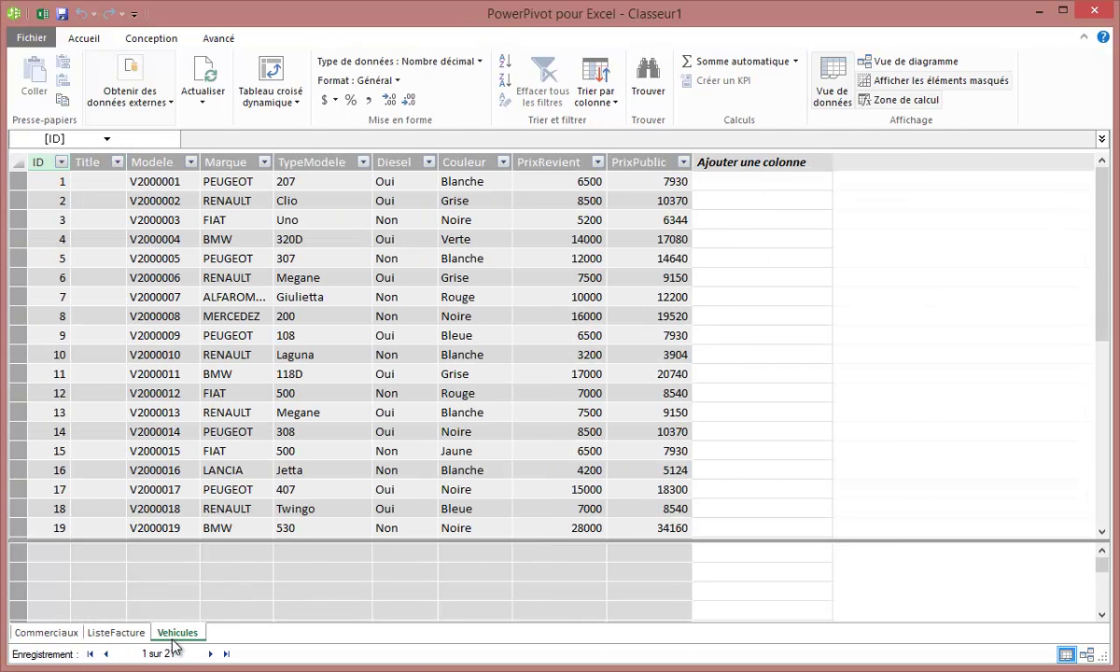
click(116, 633)
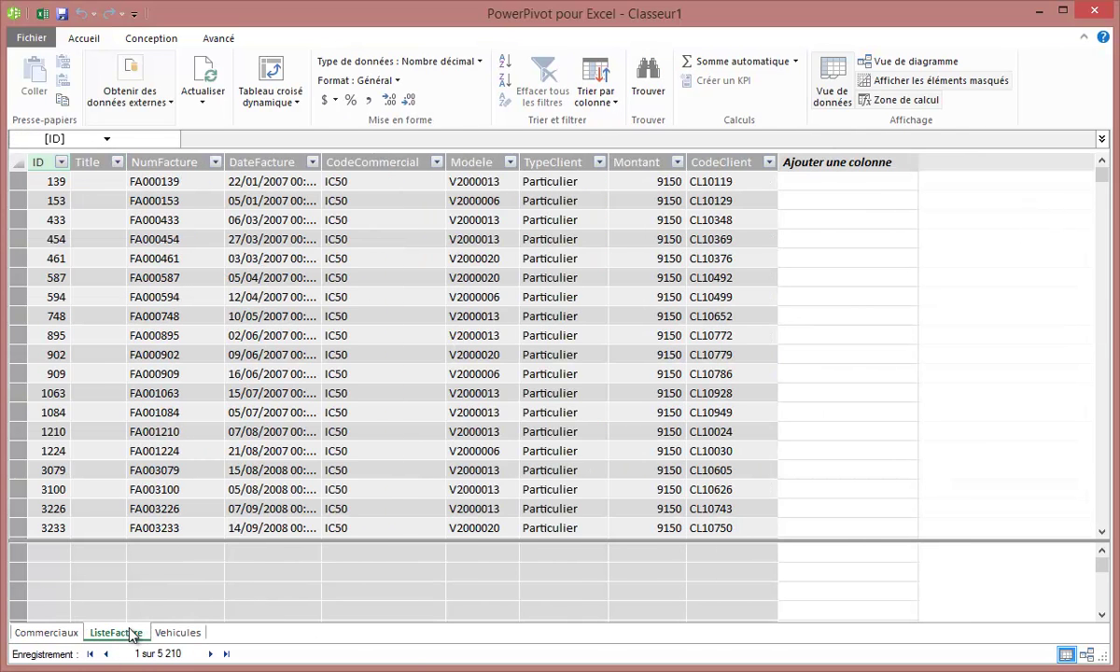
click(19, 181)
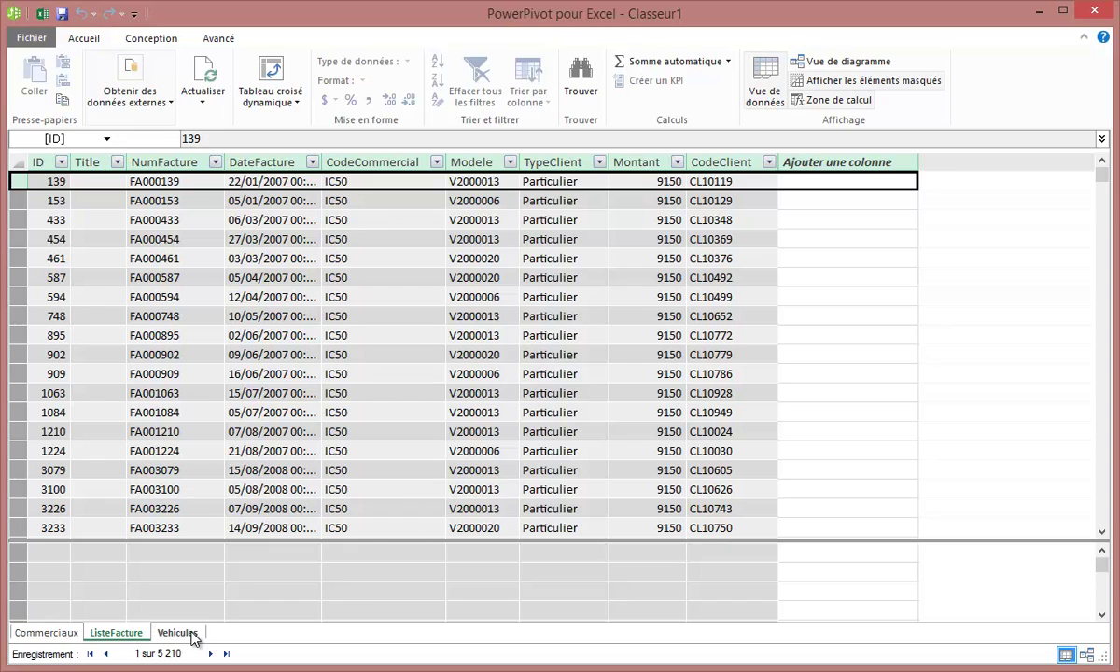
Widen the Commerciaux Nom column to show full names, ending on the Vehicules table
click(47, 633)
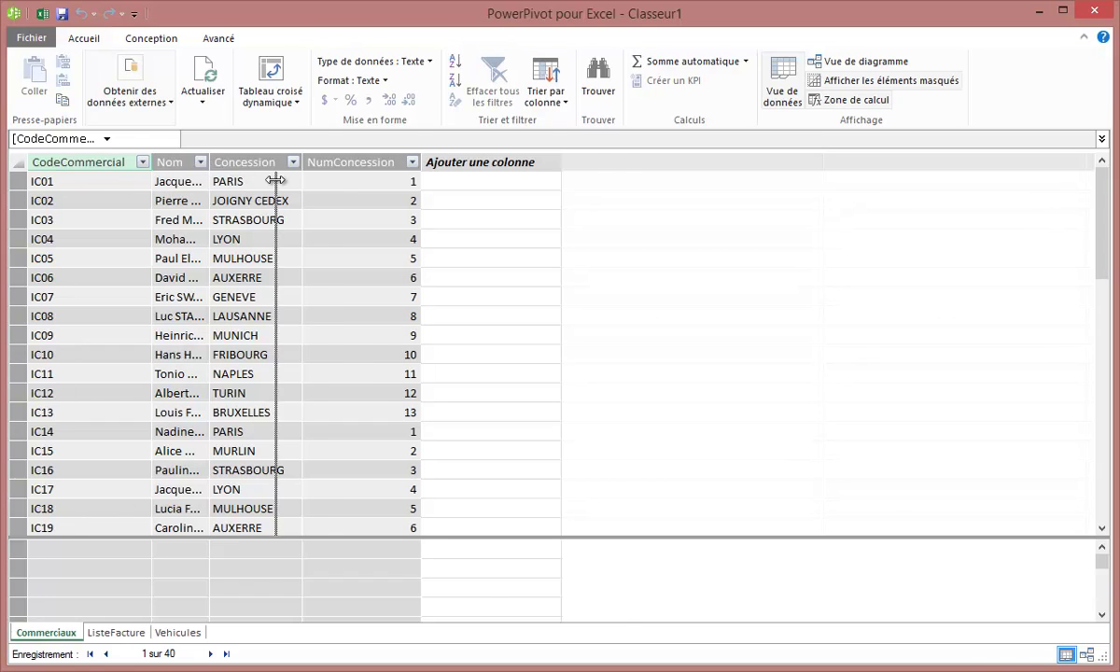
drag(207, 162, 276, 164)
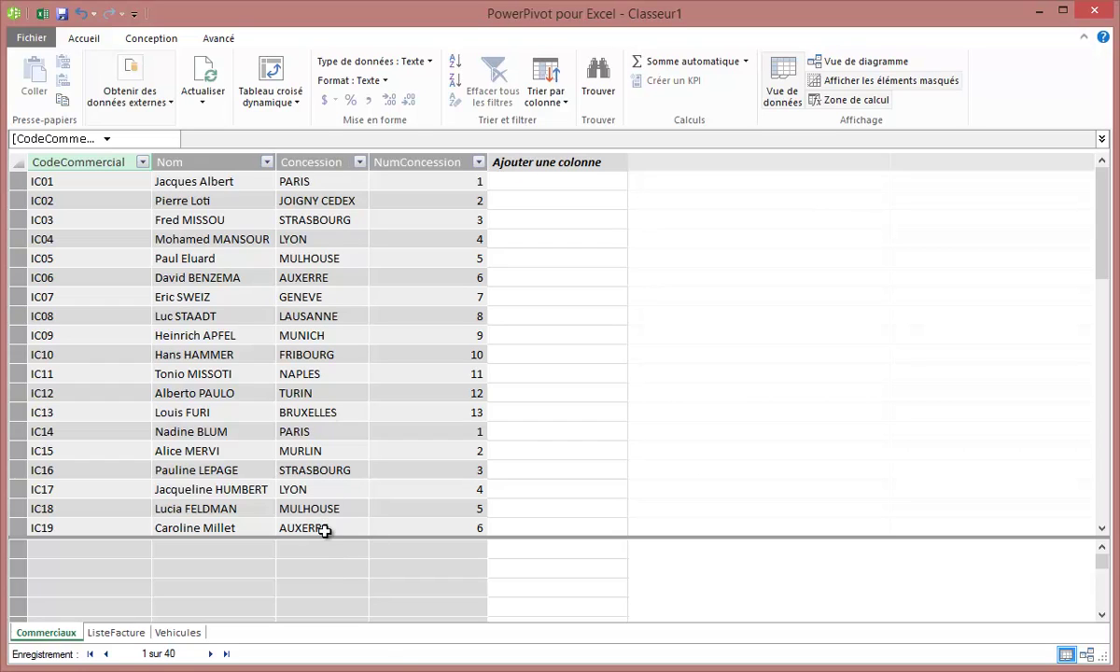
click(177, 633)
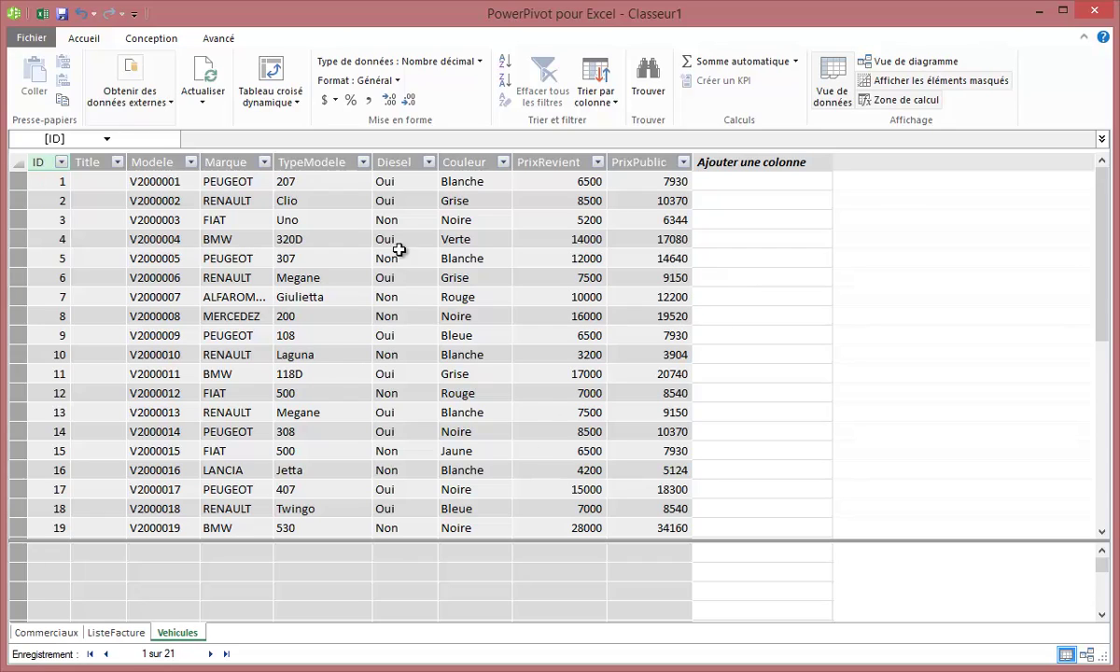
click(116, 633)
click(44, 633)
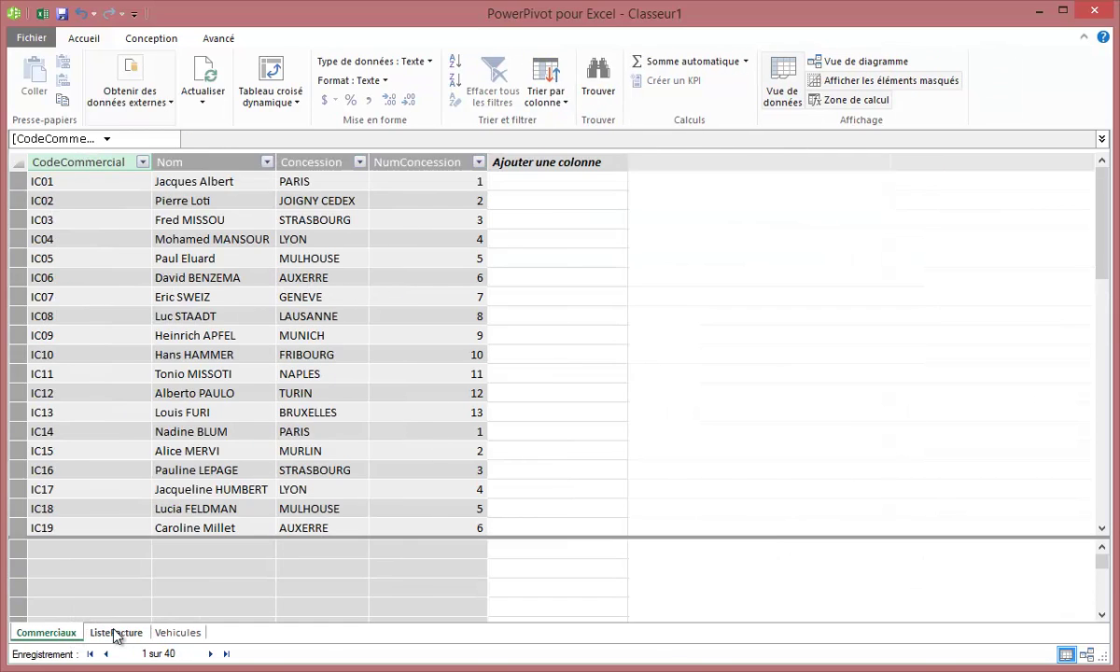
click(116, 632)
click(177, 633)
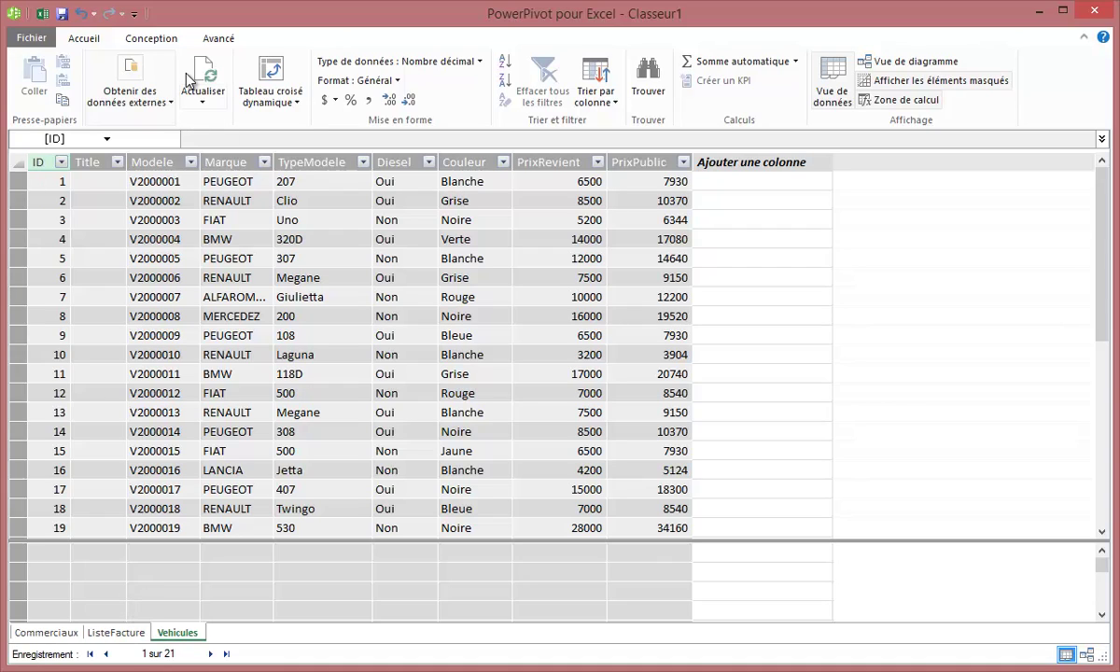
Create a relationship from Vehicules to ListeFacture on the Modele column
click(152, 41)
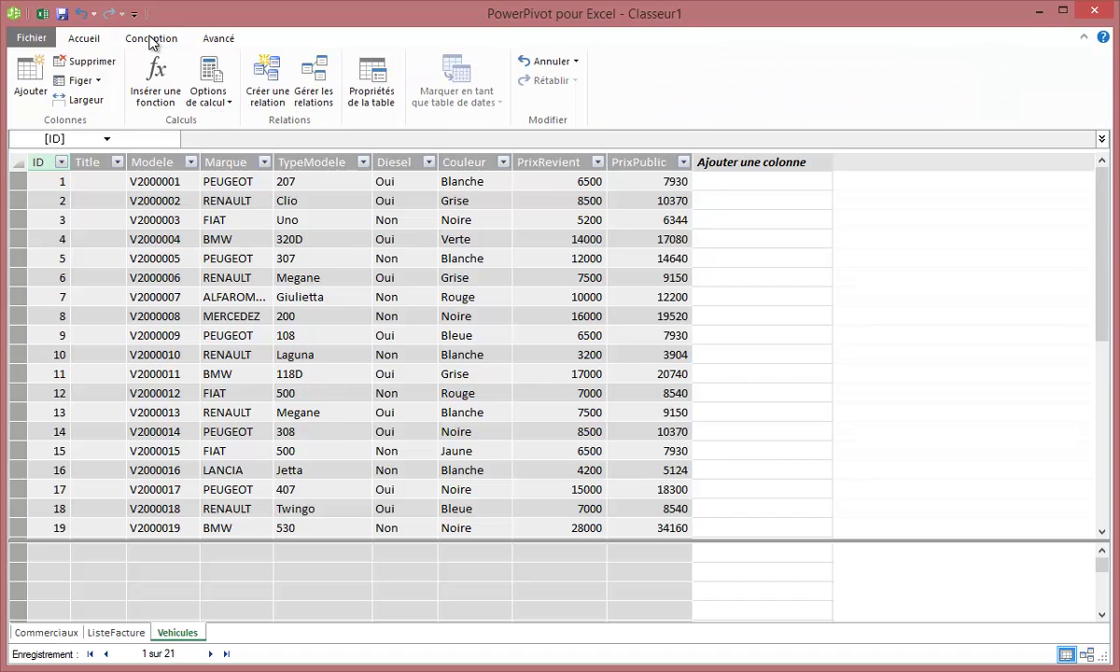
click(267, 80)
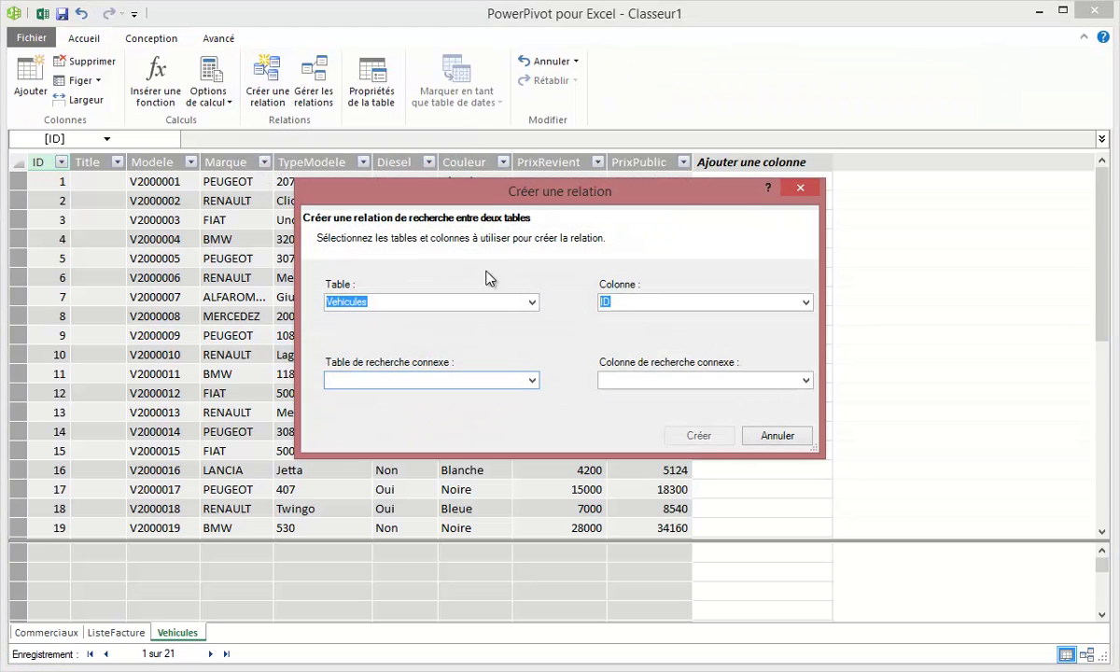
click(806, 304)
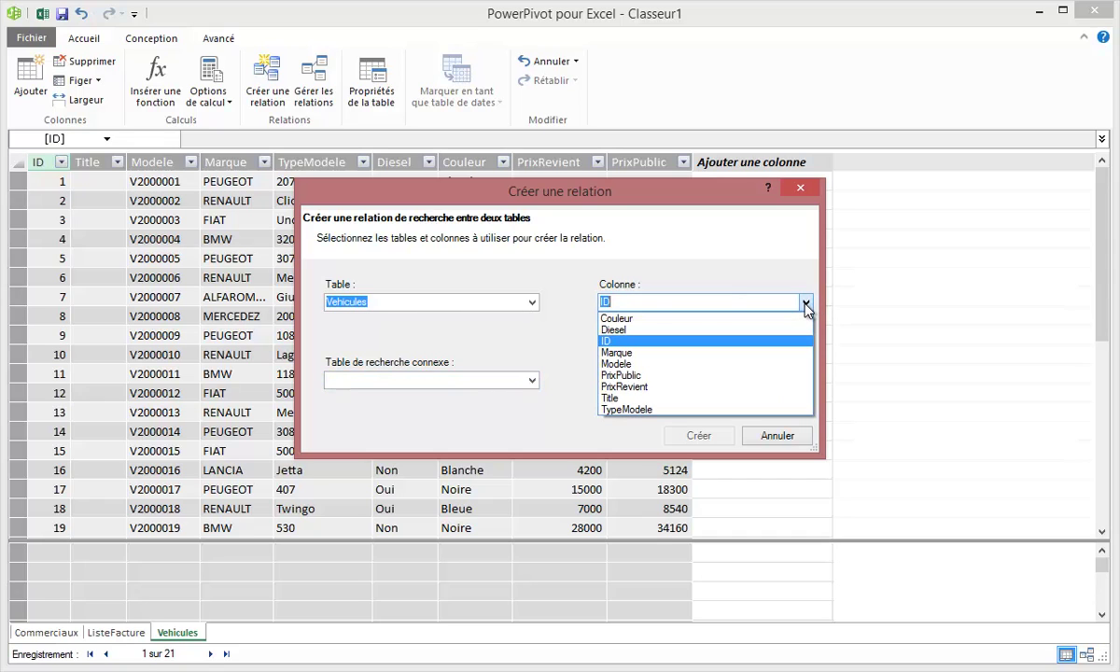
click(617, 364)
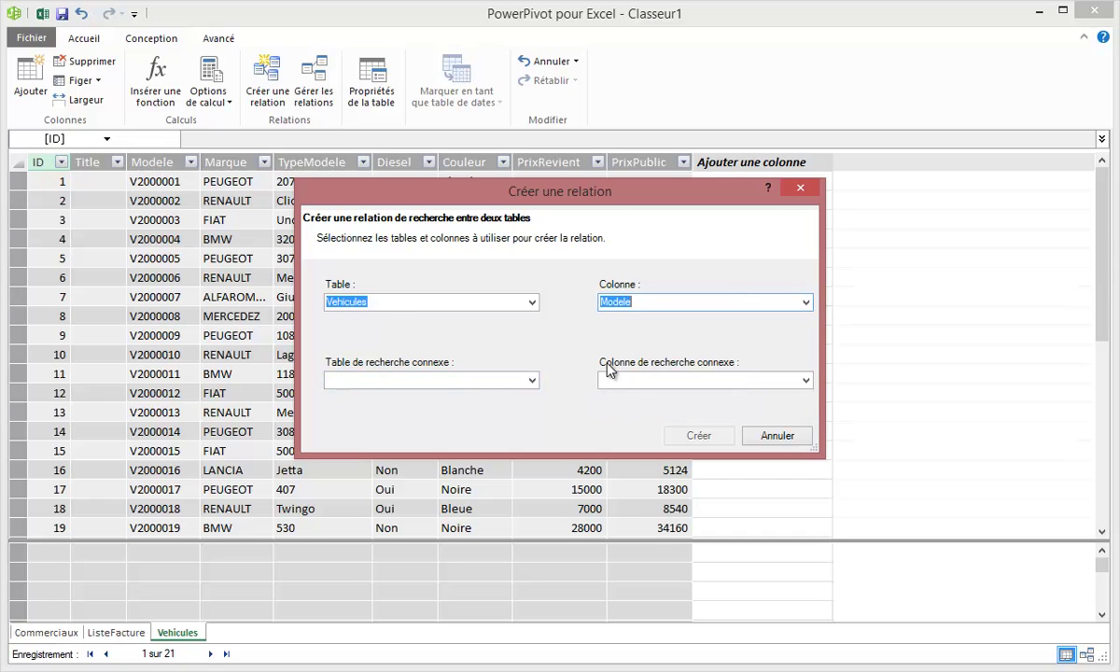
click(531, 381)
click(448, 408)
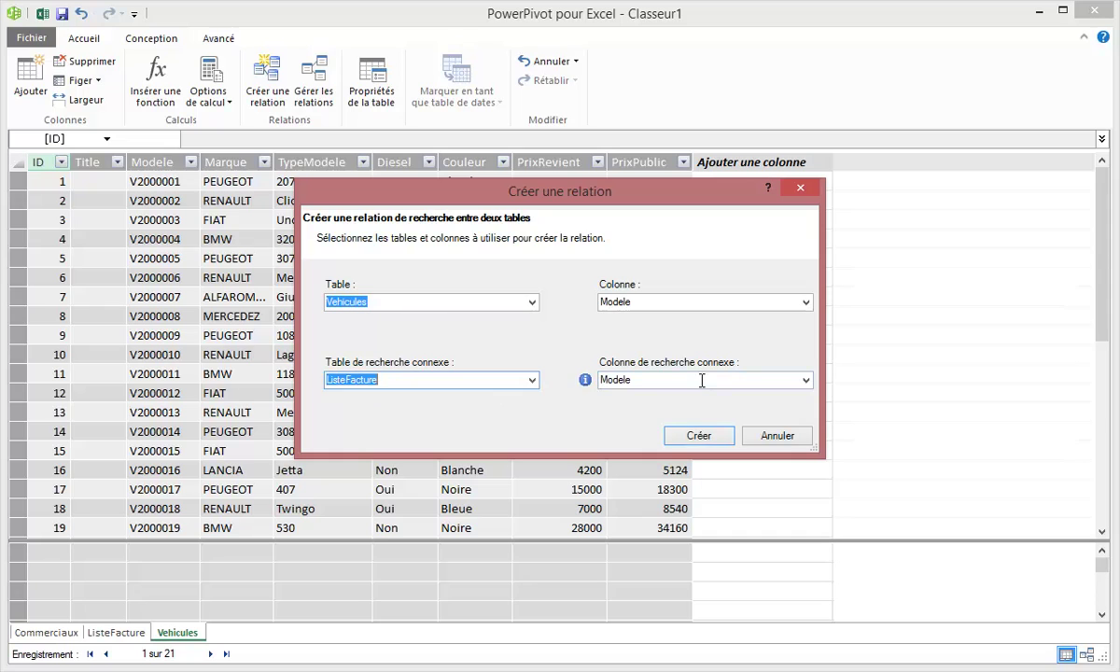
click(702, 438)
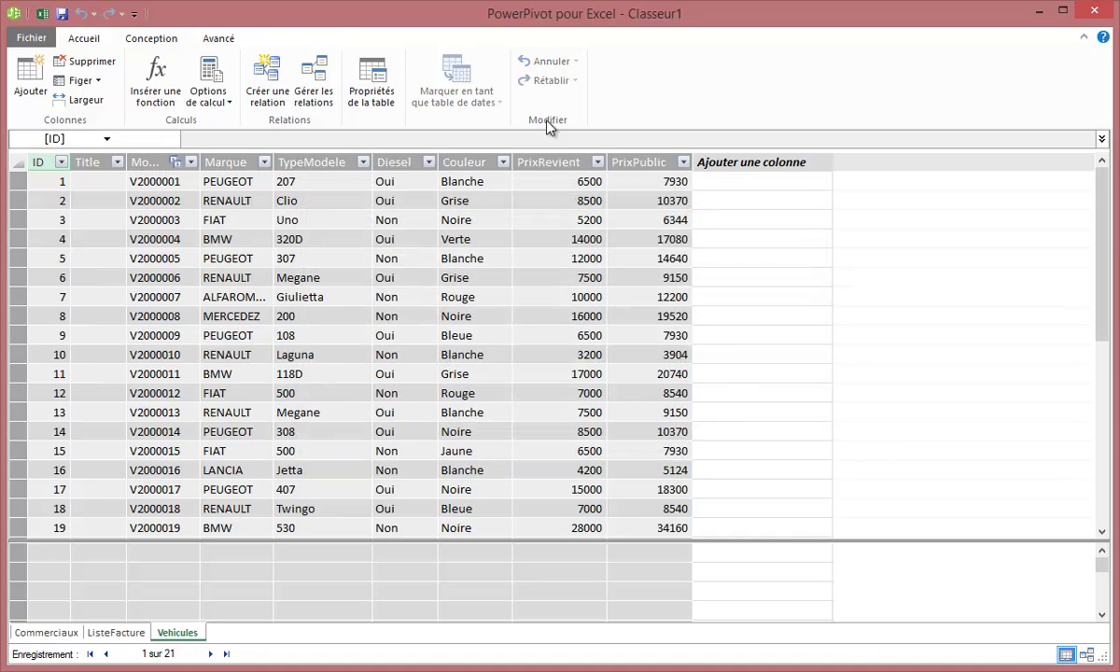
Create a relationship from Commerciaux to ListeFacture on CodeCommercial
click(265, 82)
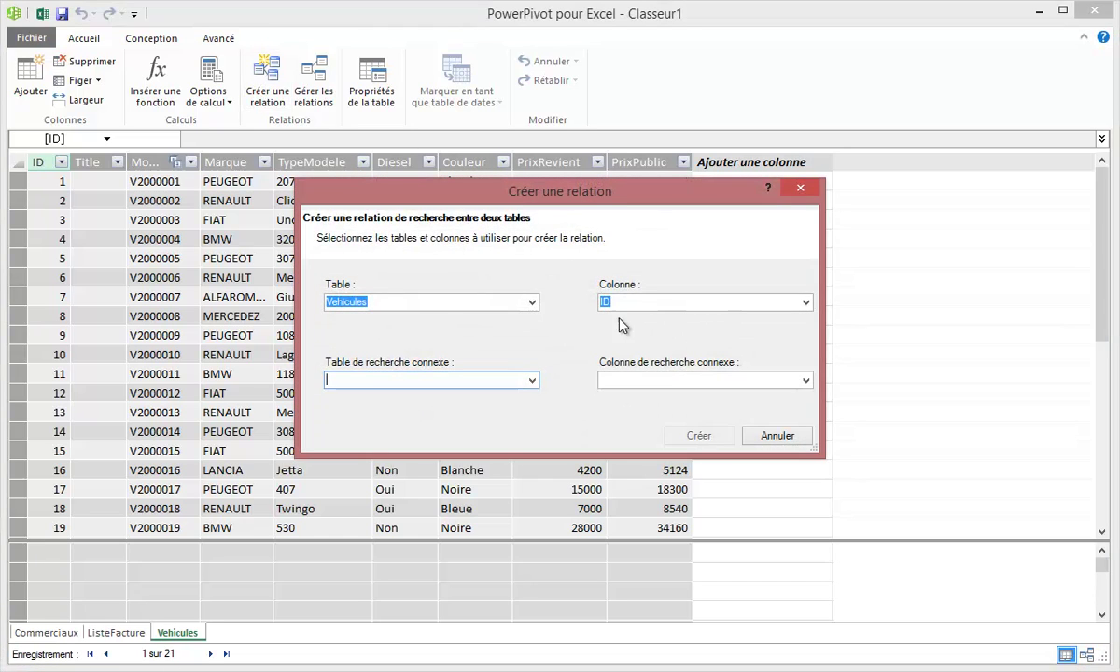
click(531, 302)
click(466, 317)
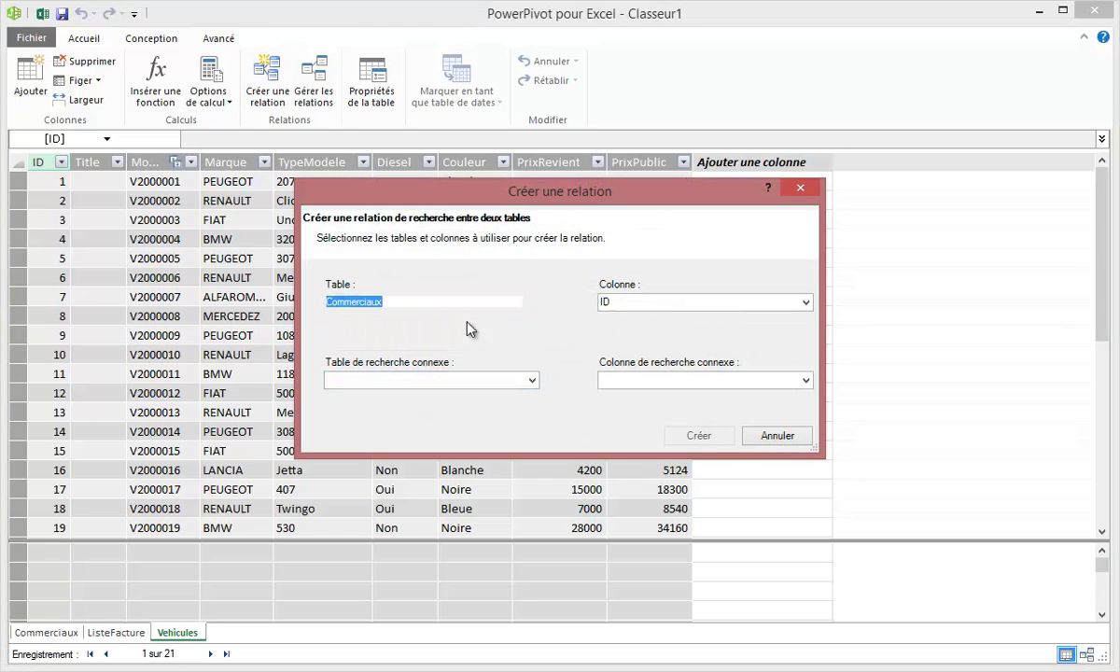
click(806, 303)
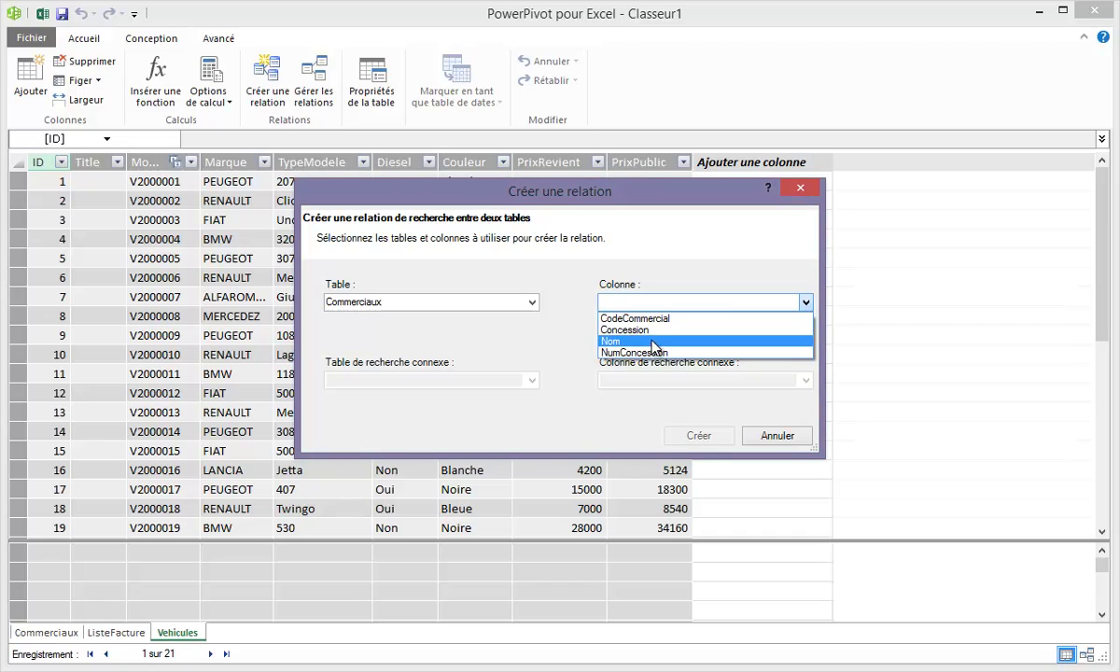
click(691, 315)
click(529, 382)
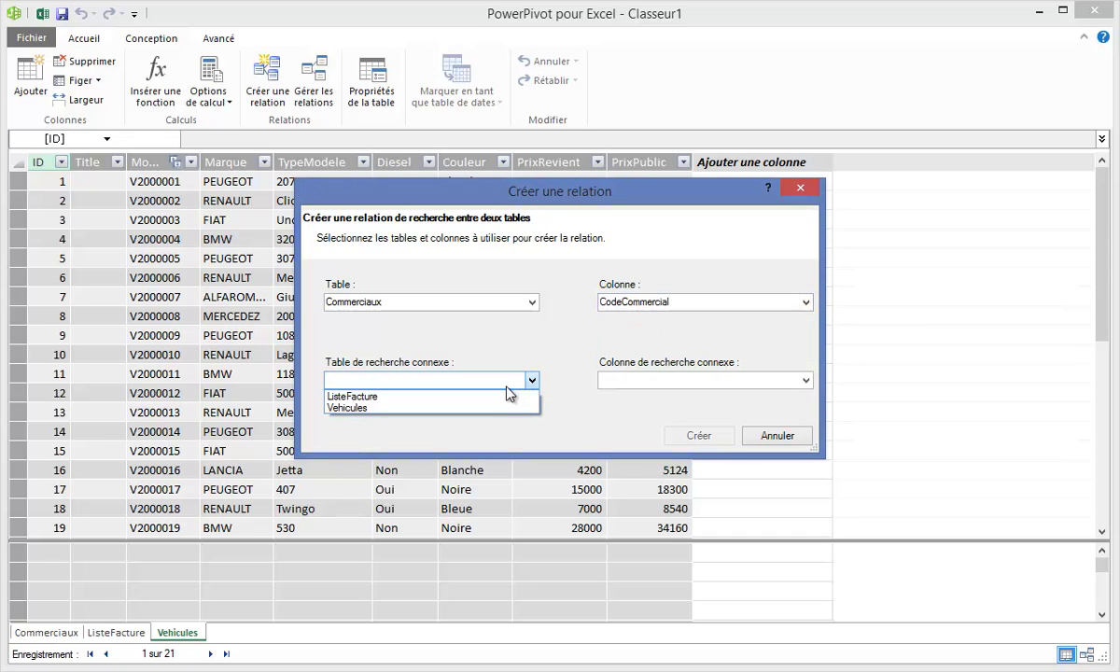
click(521, 393)
click(696, 435)
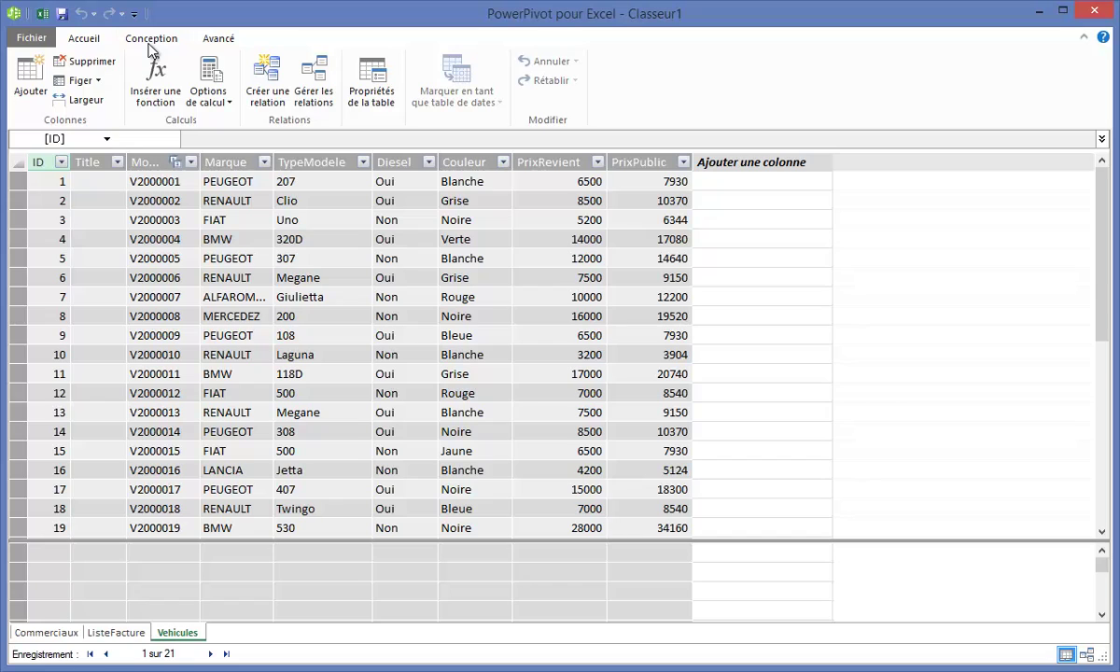
Start an Excel-file import using the first row as headers and pick DimDate.xlsx
click(86, 39)
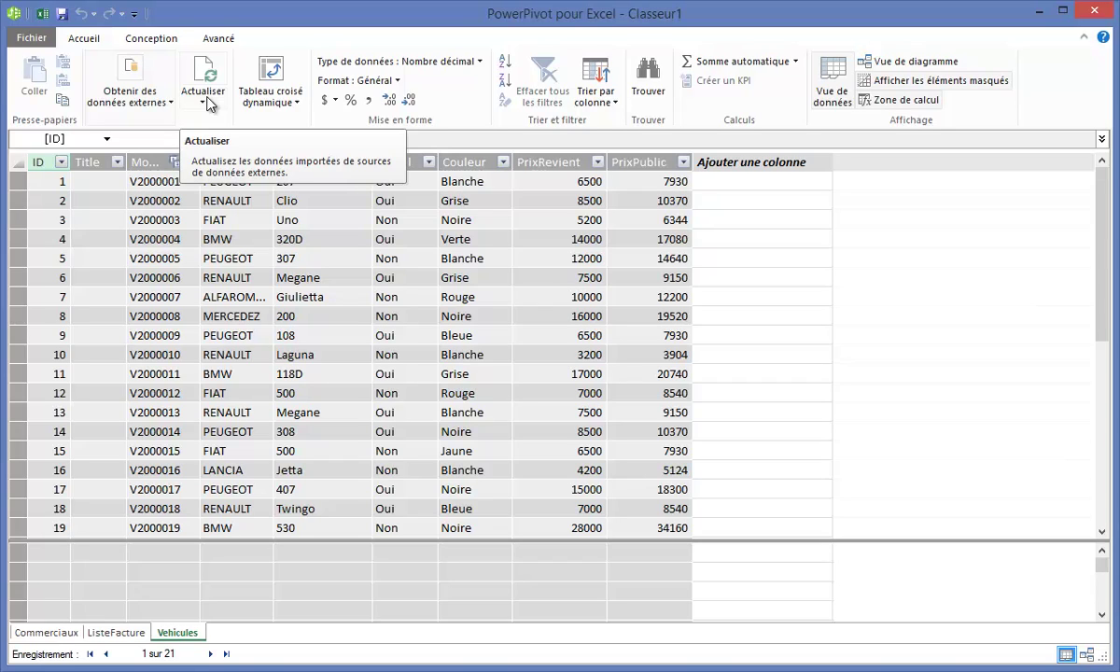
click(158, 105)
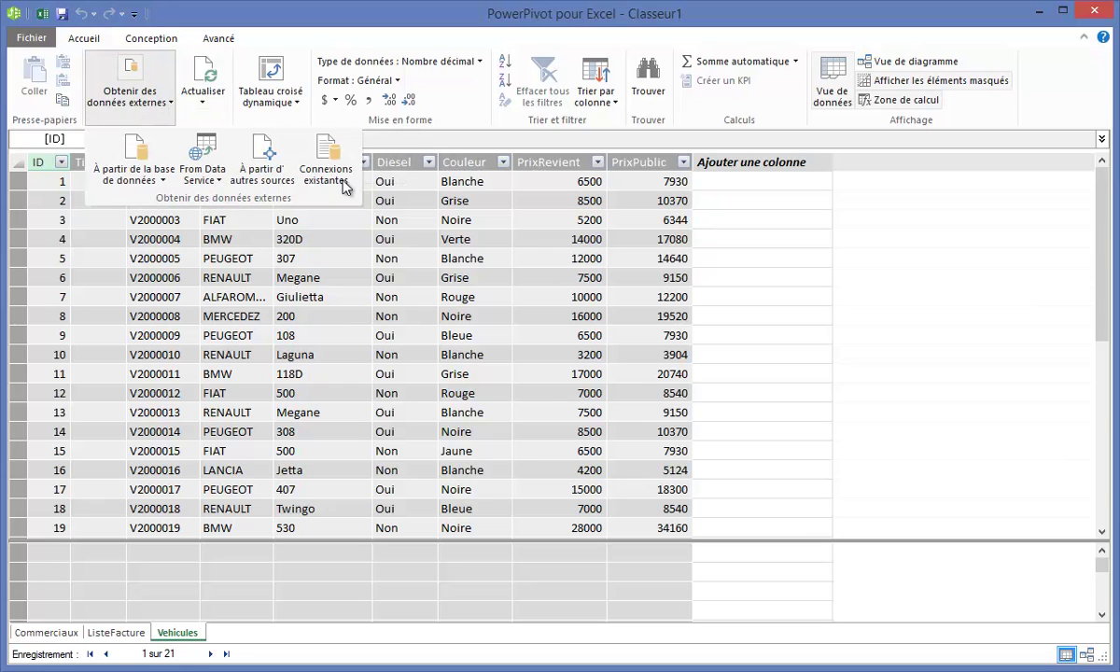
click(265, 157)
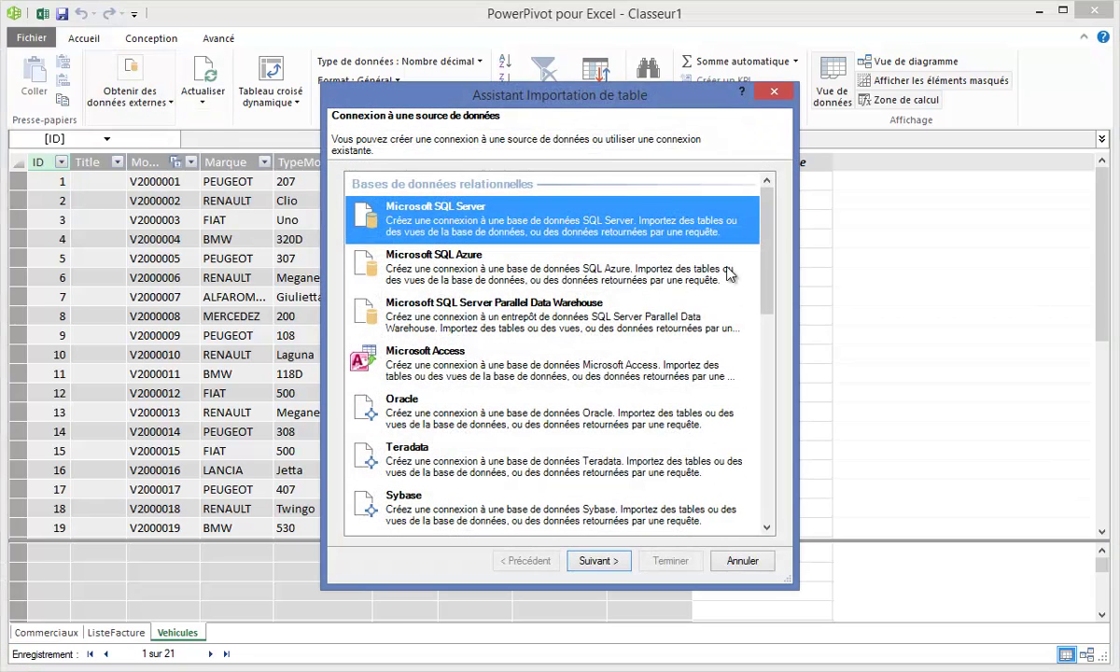
mouse_move(758, 232)
mouse_down()
mouse_move(760, 338)
mouse_move(697, 411)
mouse_up()
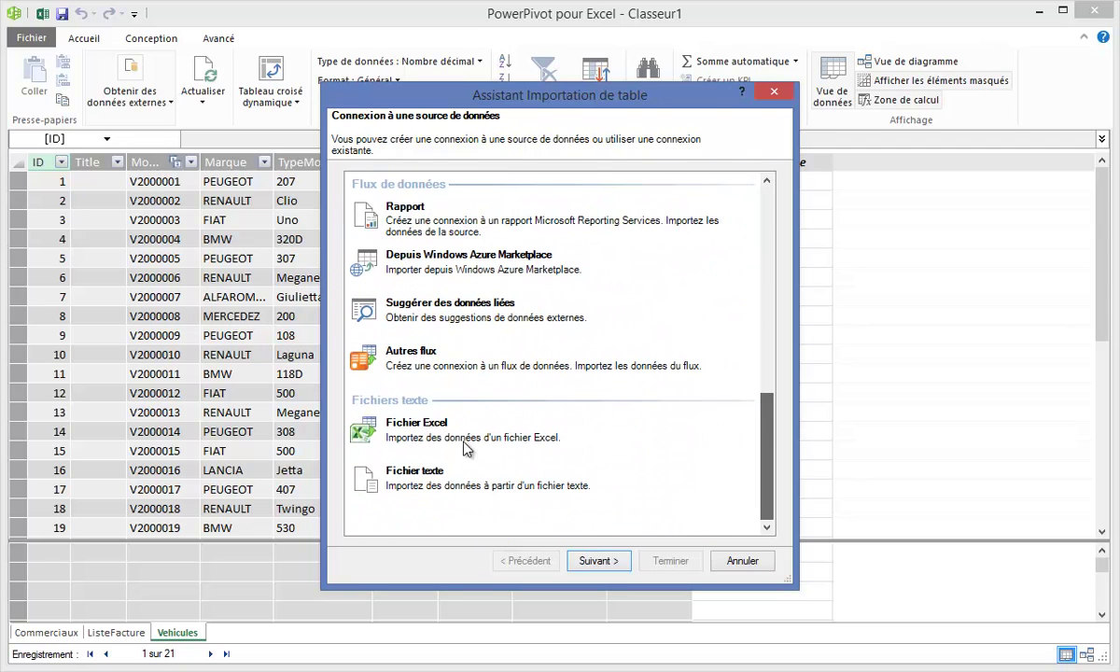
click(448, 444)
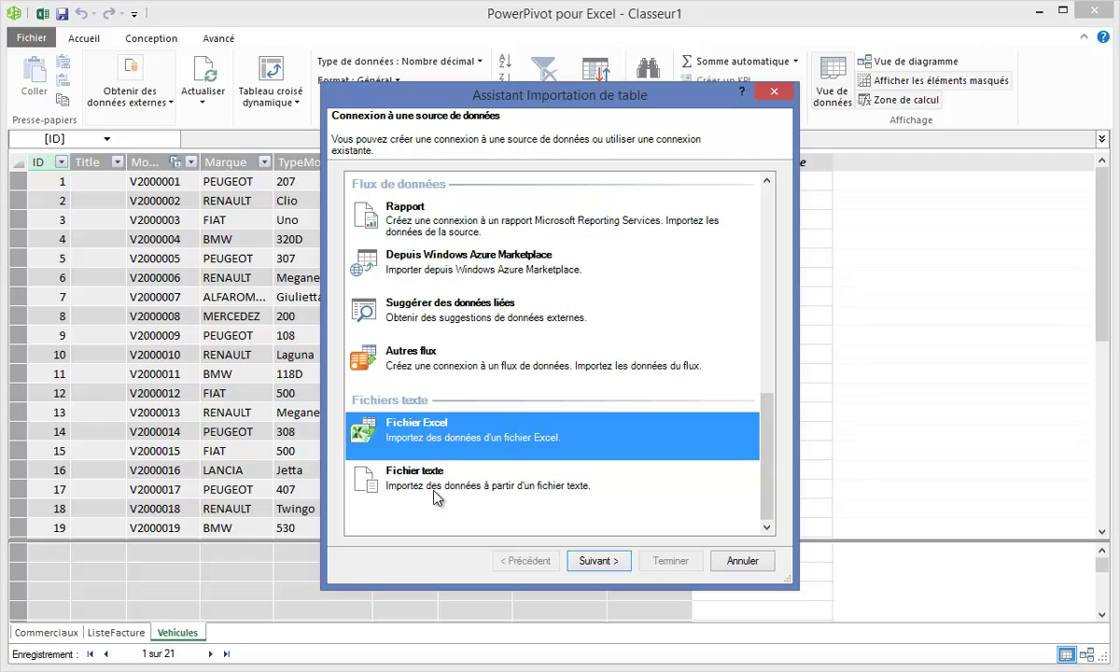
click(609, 561)
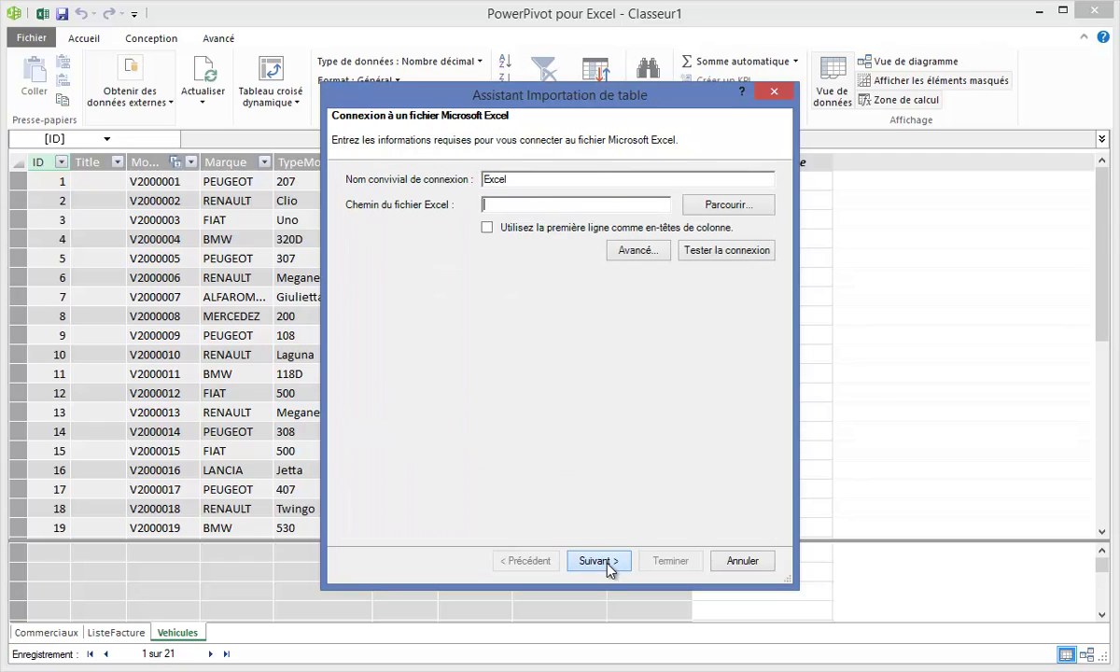
click(486, 228)
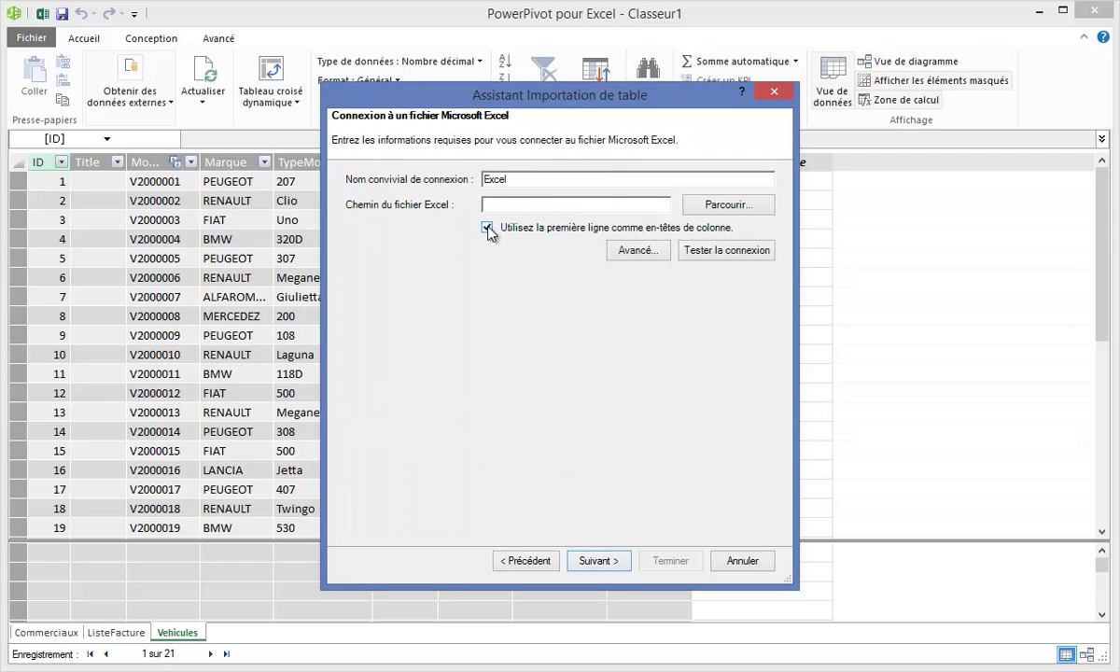
click(736, 207)
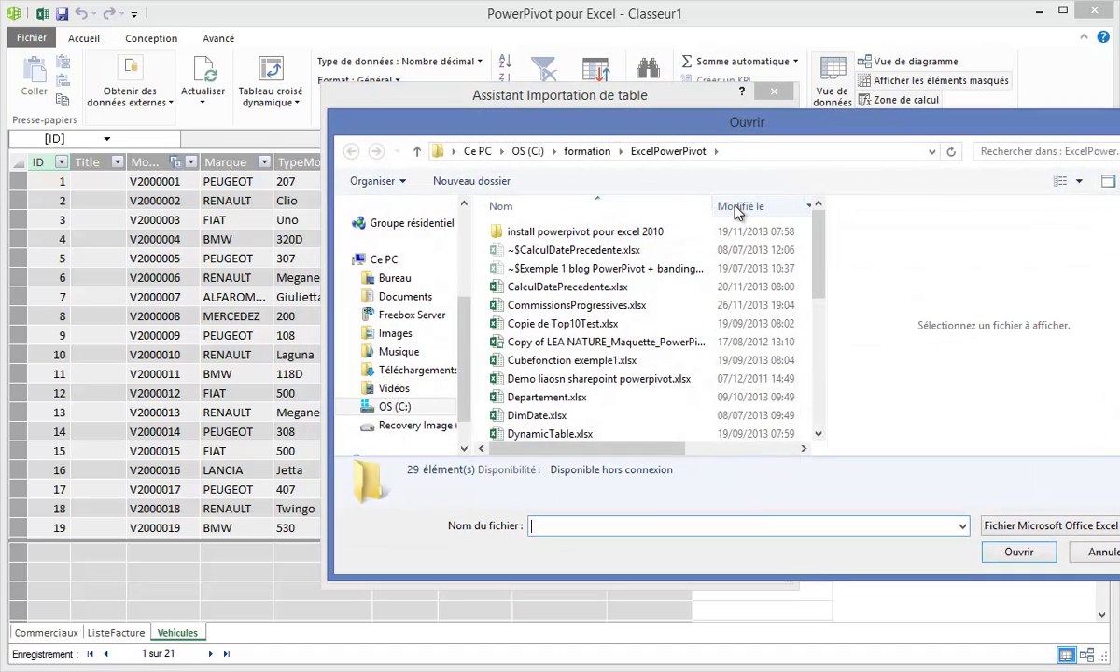
click(526, 423)
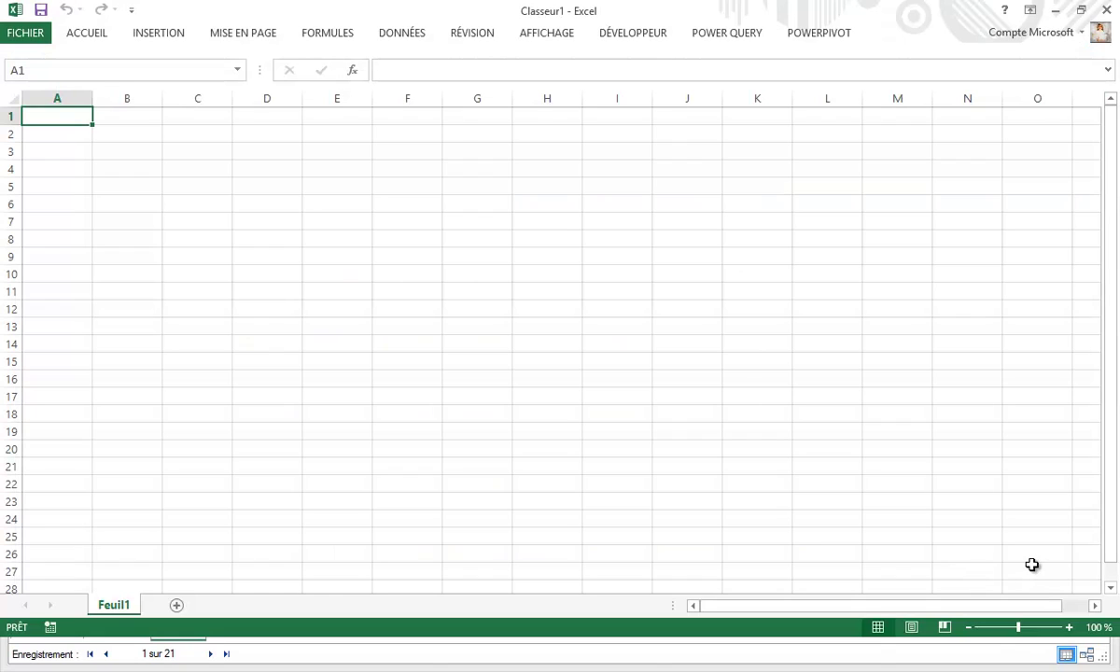
Bring the hidden file-open dialog back and confirm DimDate.xlsx as the source file
click(818, 36)
click(47, 67)
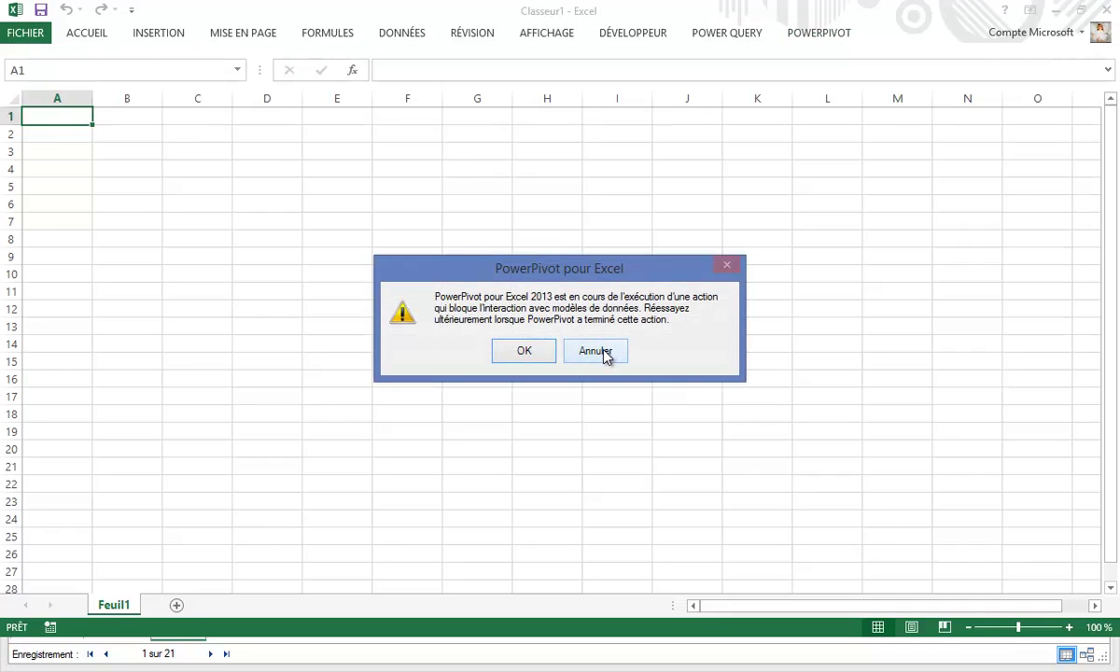
click(590, 351)
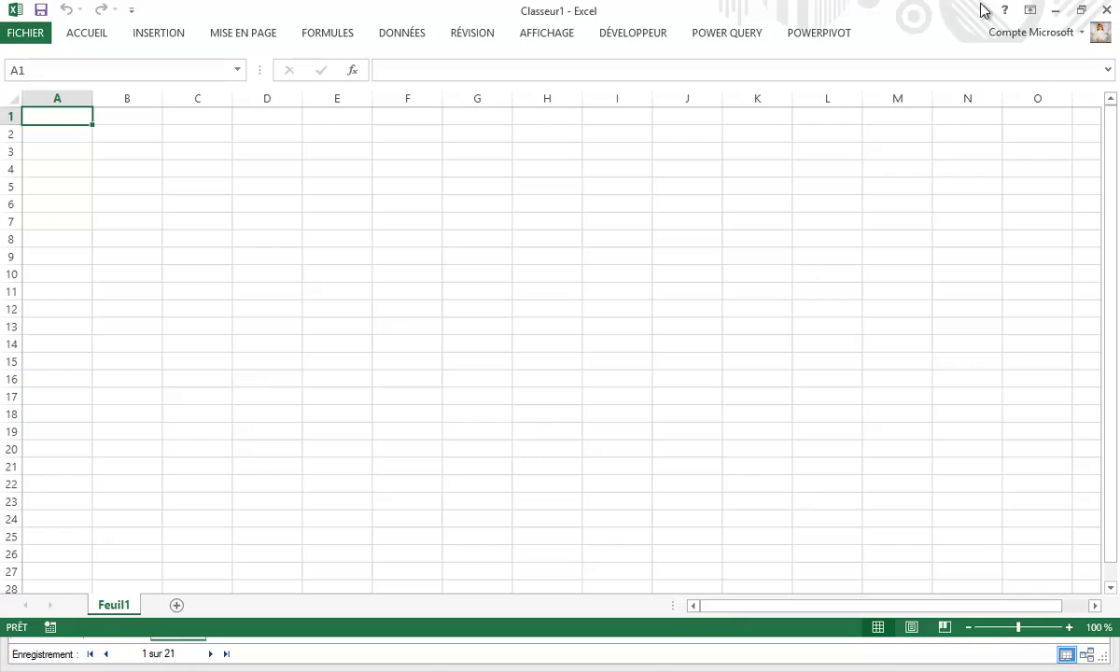
click(1057, 15)
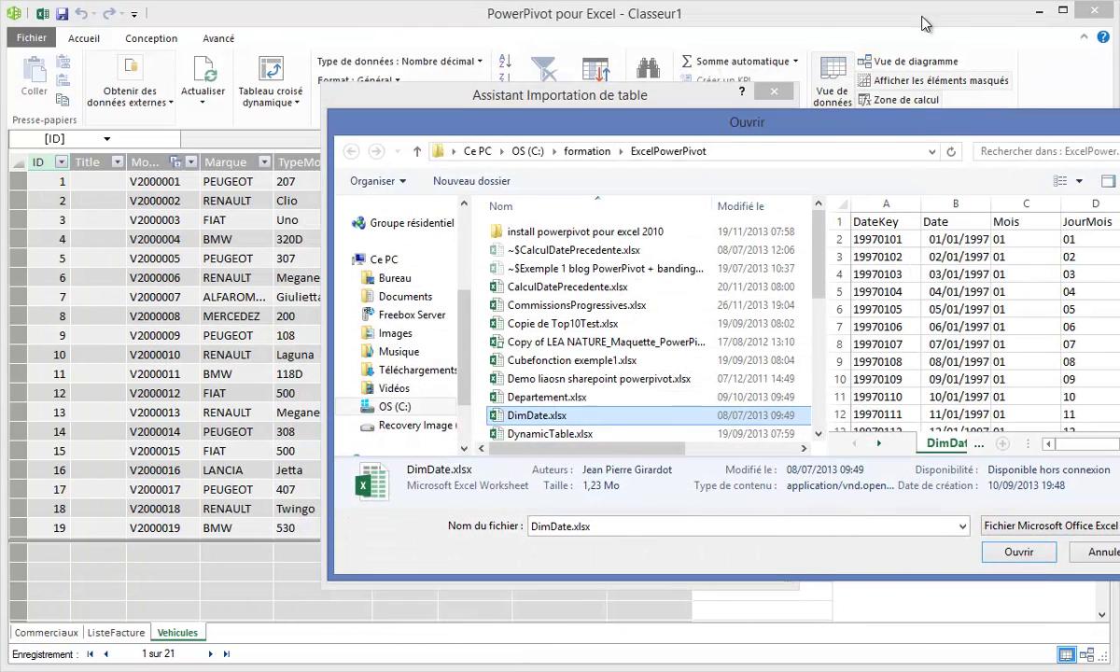
drag(806, 122, 629, 67)
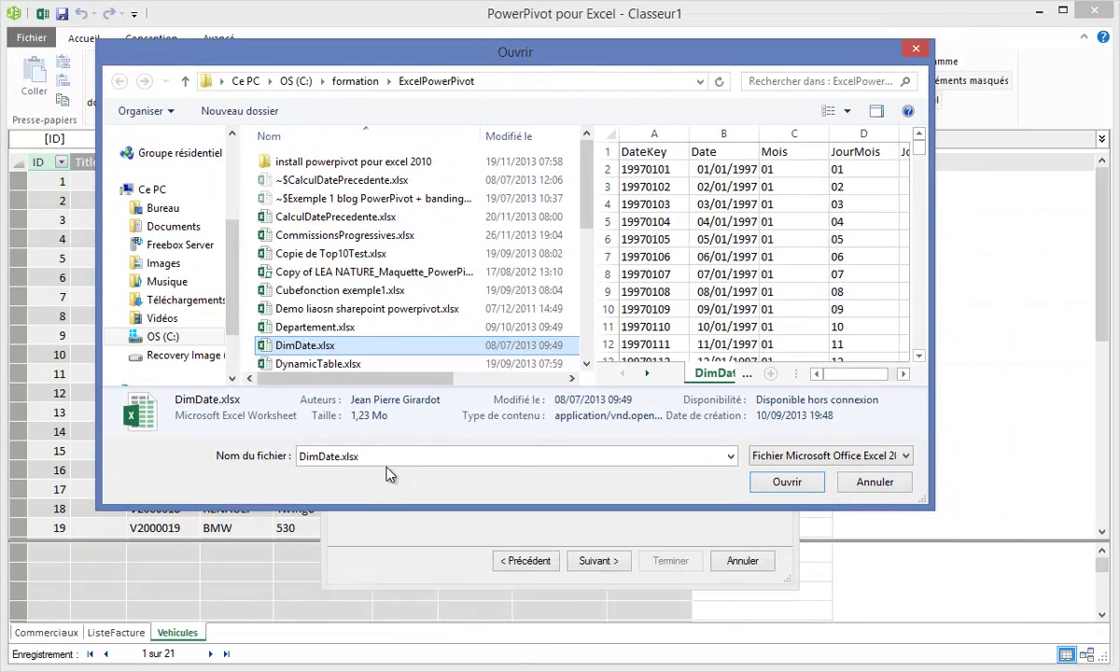
click(787, 482)
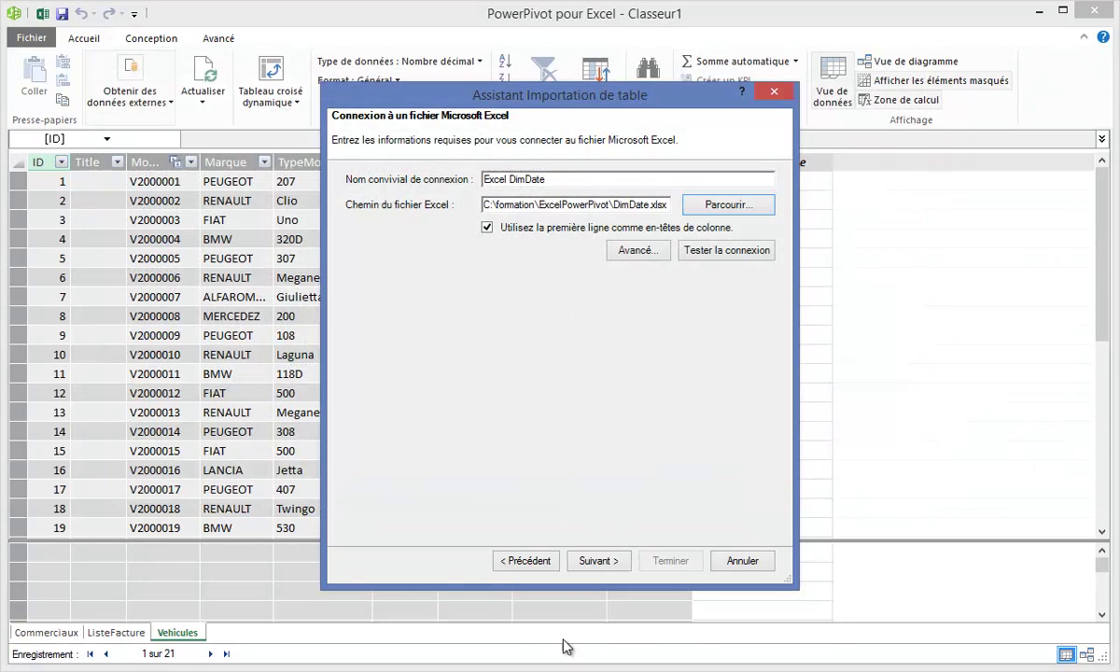
Select the DimDate$ sheet and finish importing it as the DimDate table
click(603, 562)
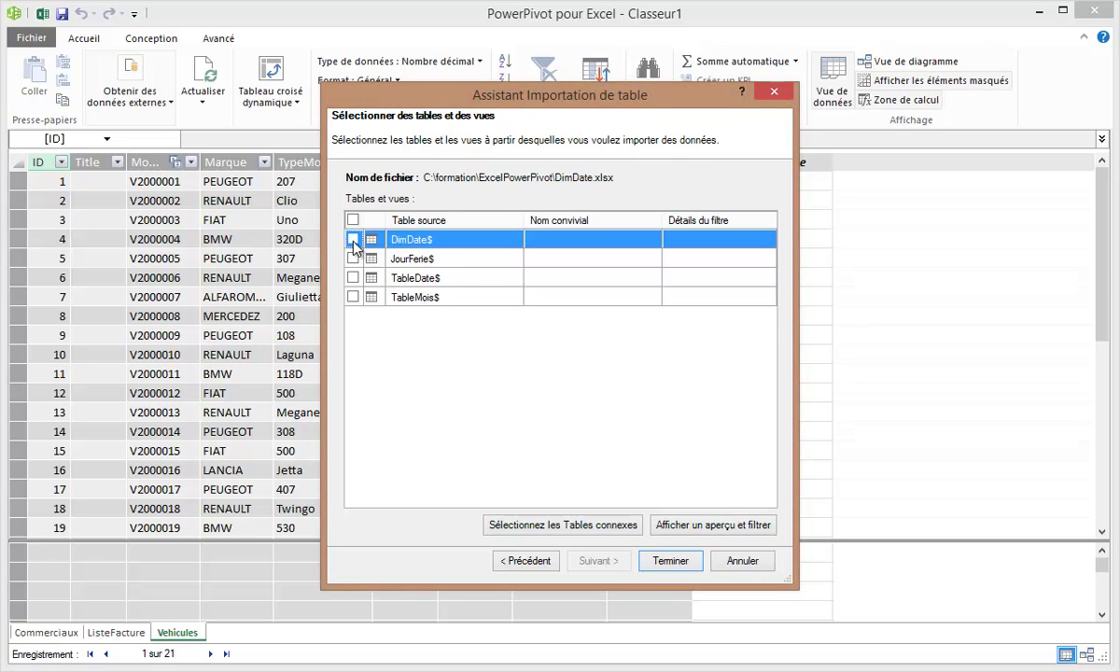
click(353, 240)
click(670, 560)
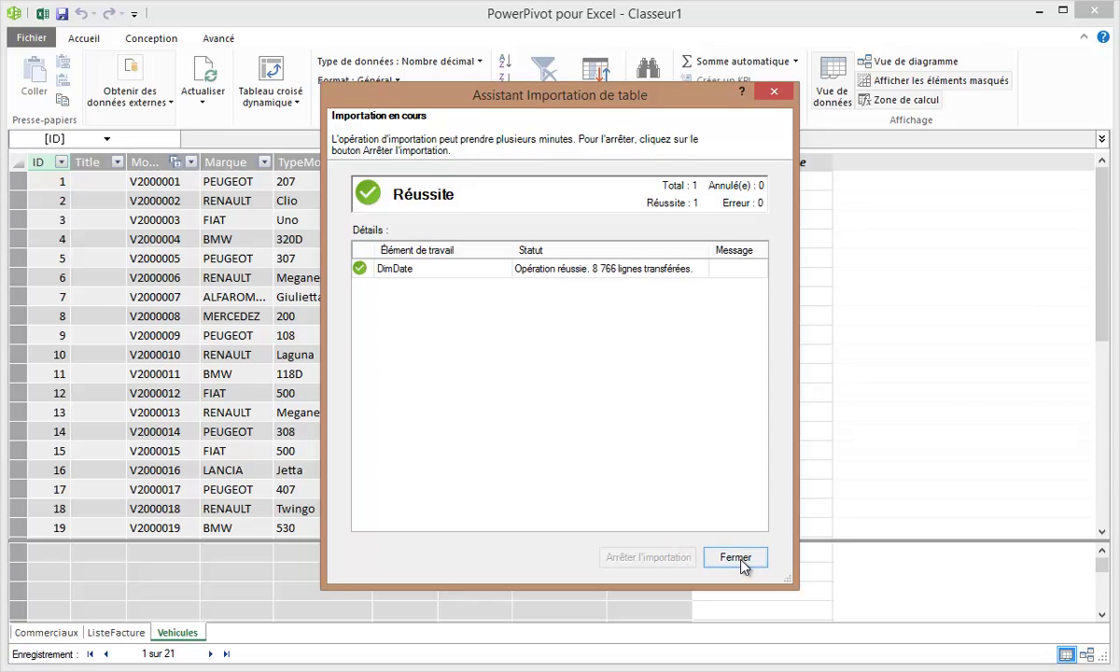
click(738, 558)
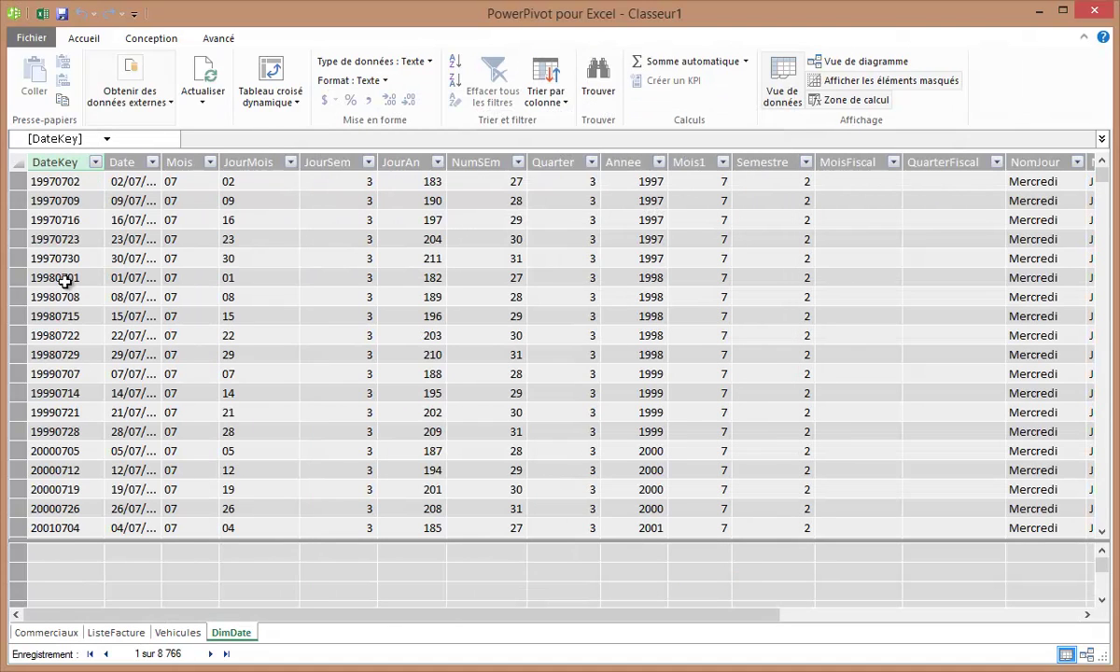
Format DimDate's Date column as 14/03/2001, without the time
click(19, 219)
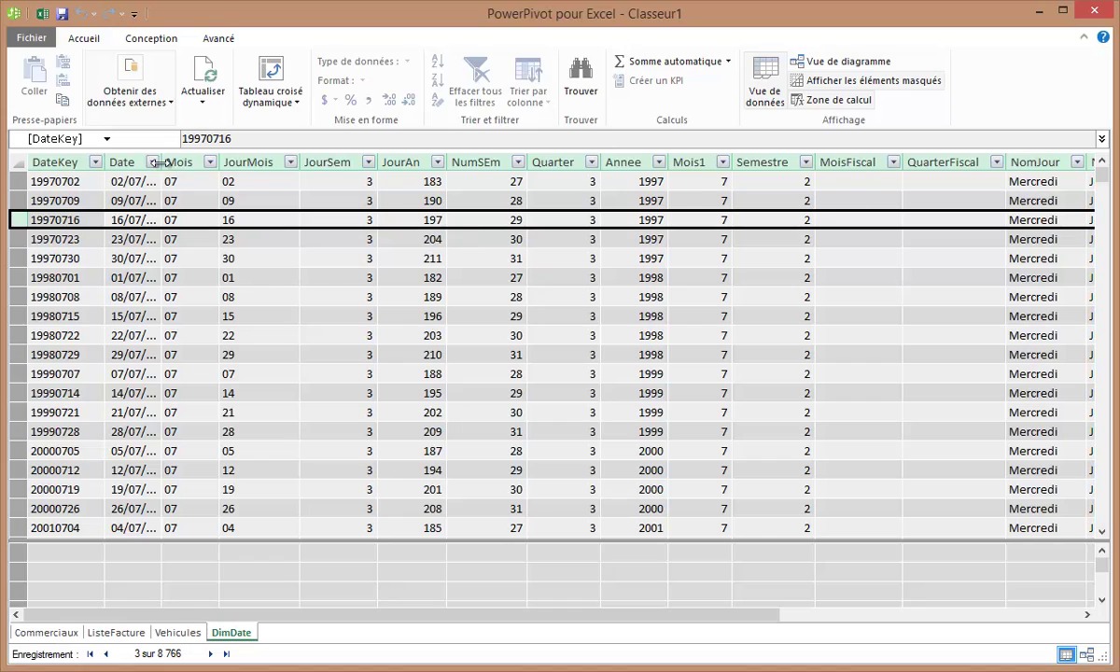
drag(161, 163, 206, 163)
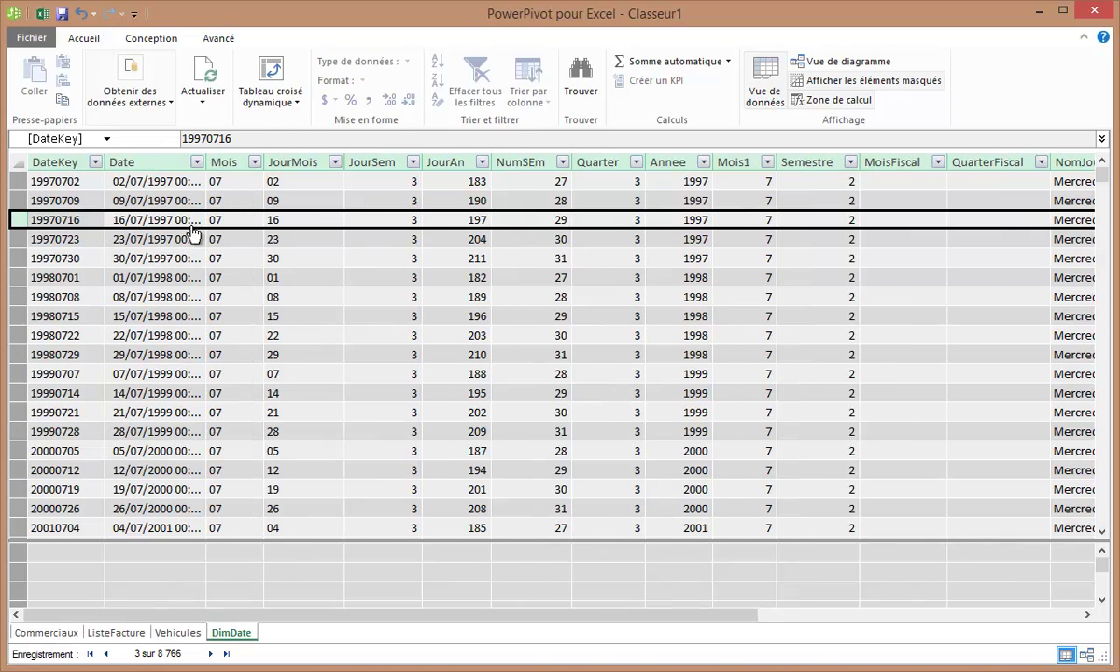
click(157, 162)
right_click(157, 162)
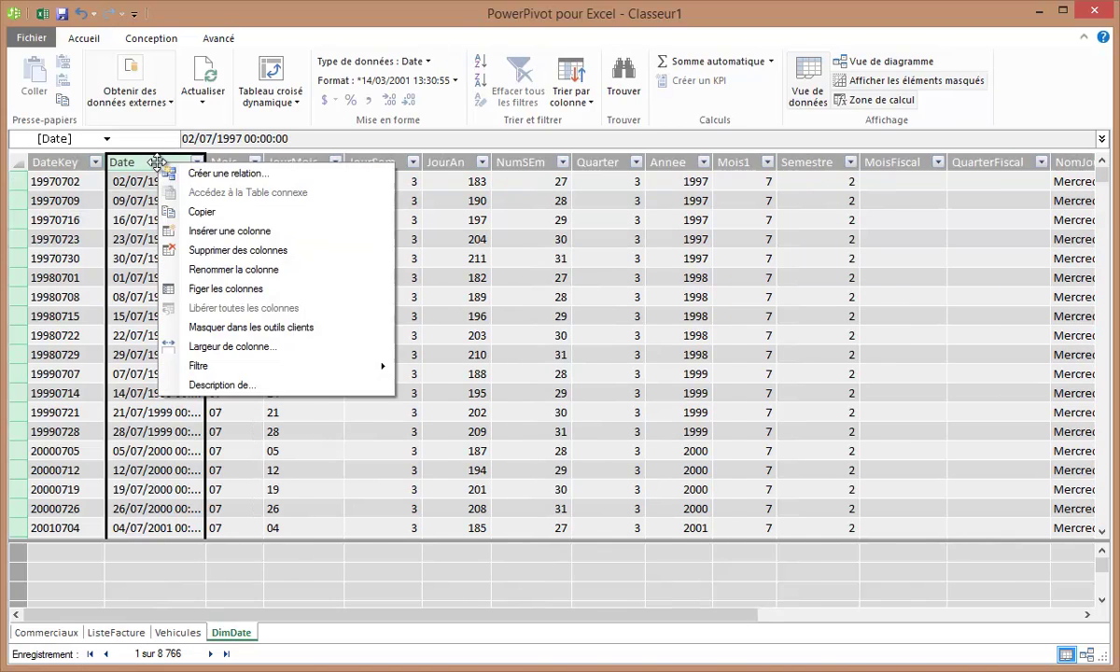
click(418, 82)
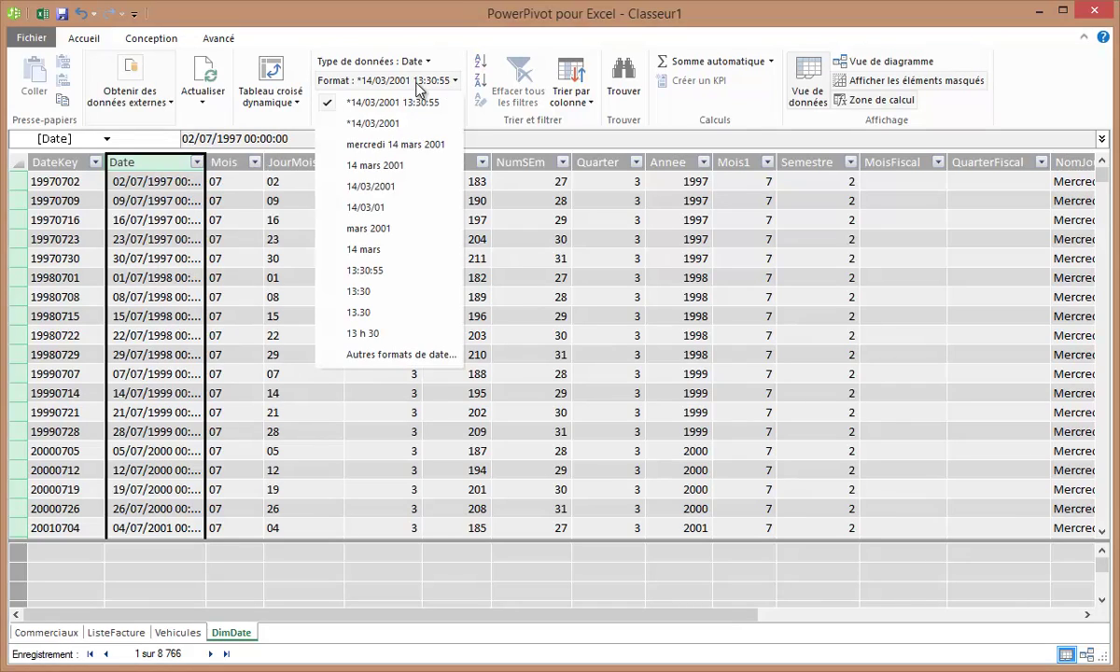
click(390, 123)
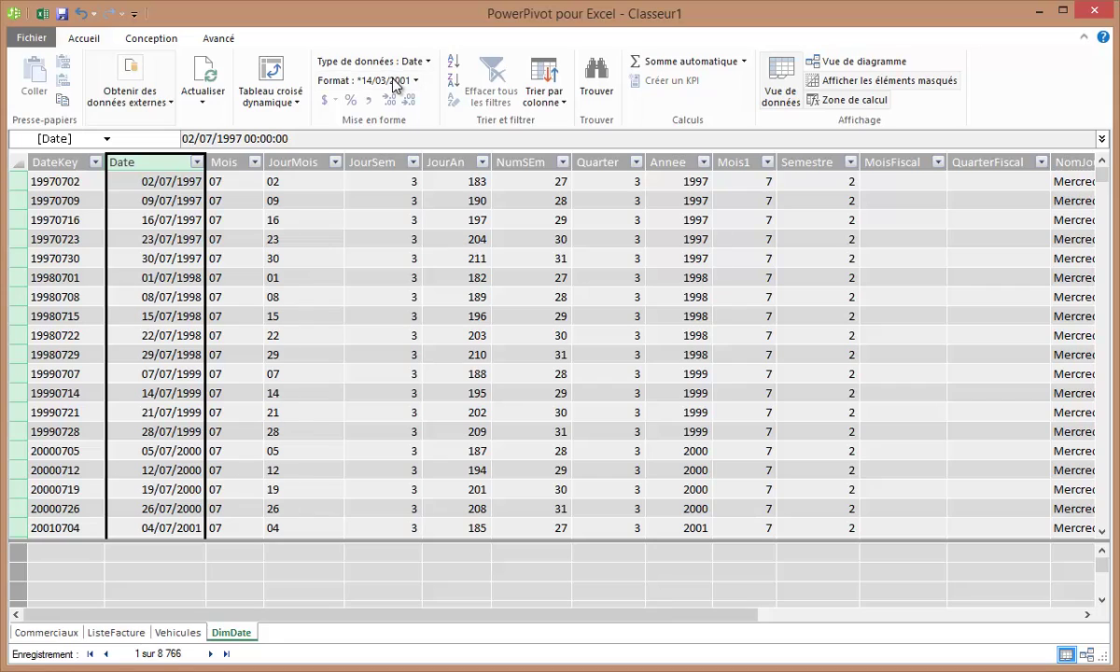
Format ListeFacture's DateFacture column as 14/03/2001, without the time
click(123, 633)
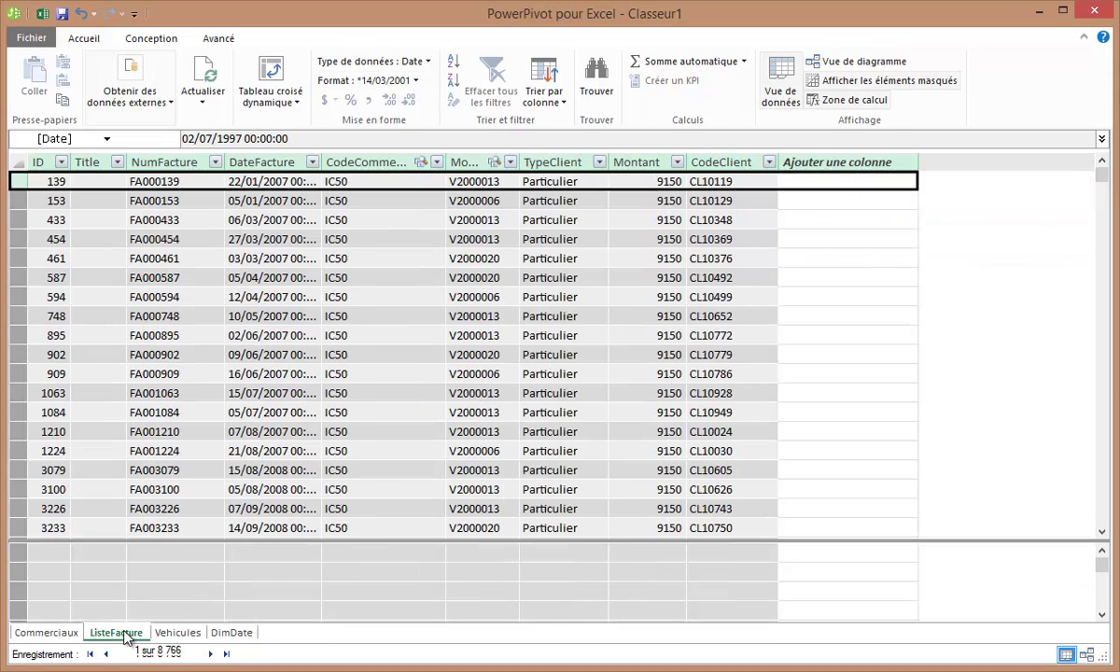
click(270, 161)
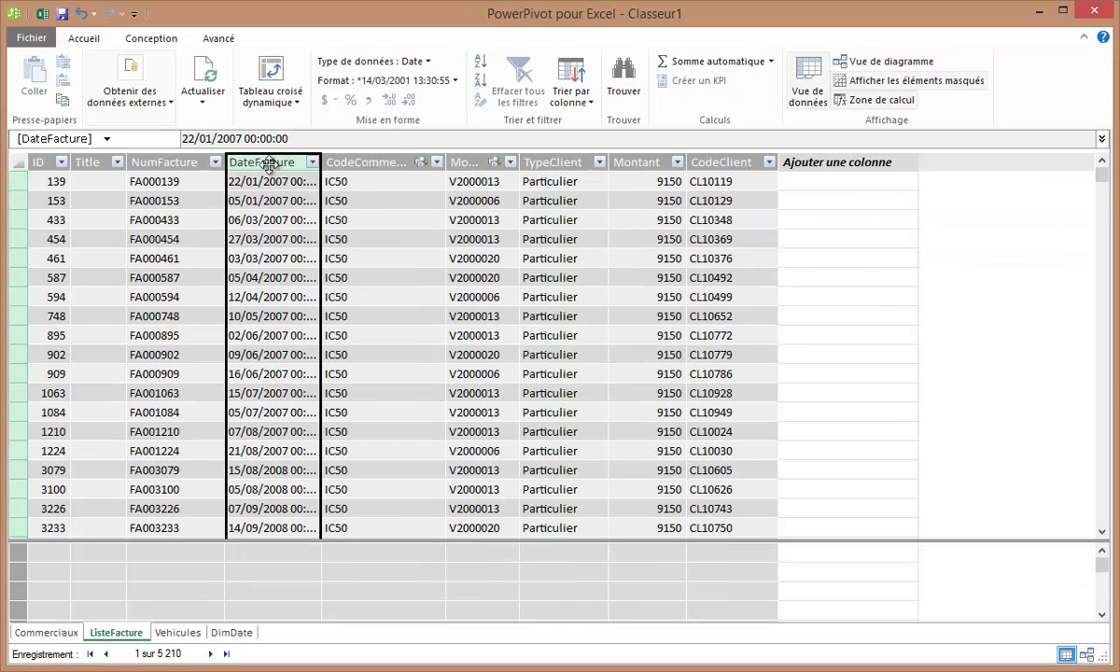
click(422, 80)
click(388, 126)
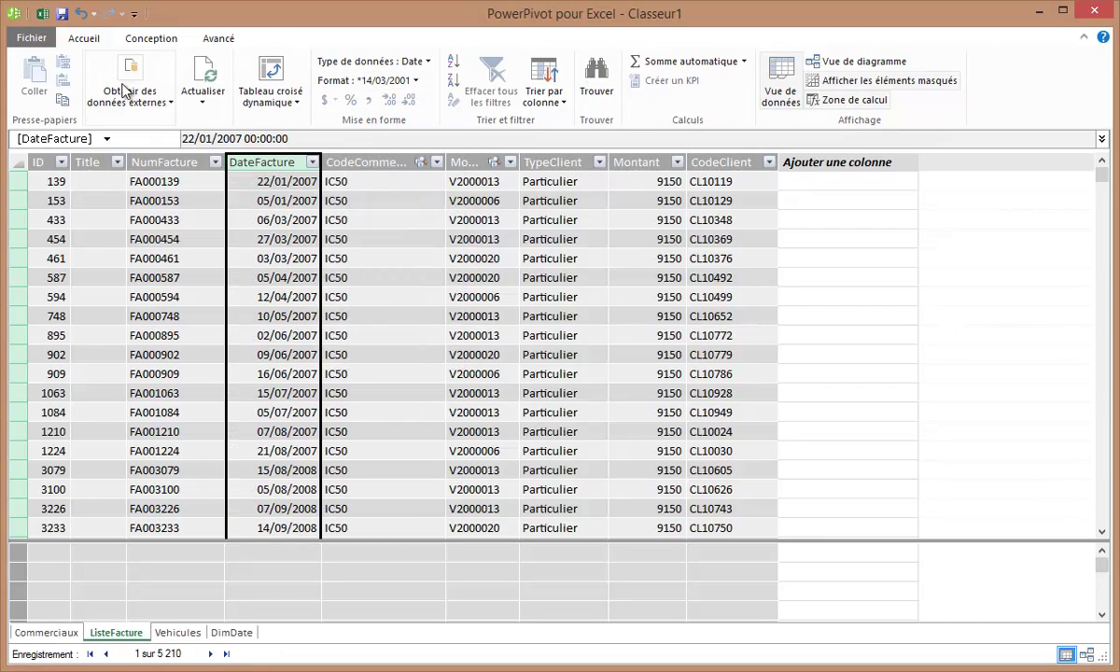
Create a relationship with DimDate as lookup table, matched on its Date column
click(150, 42)
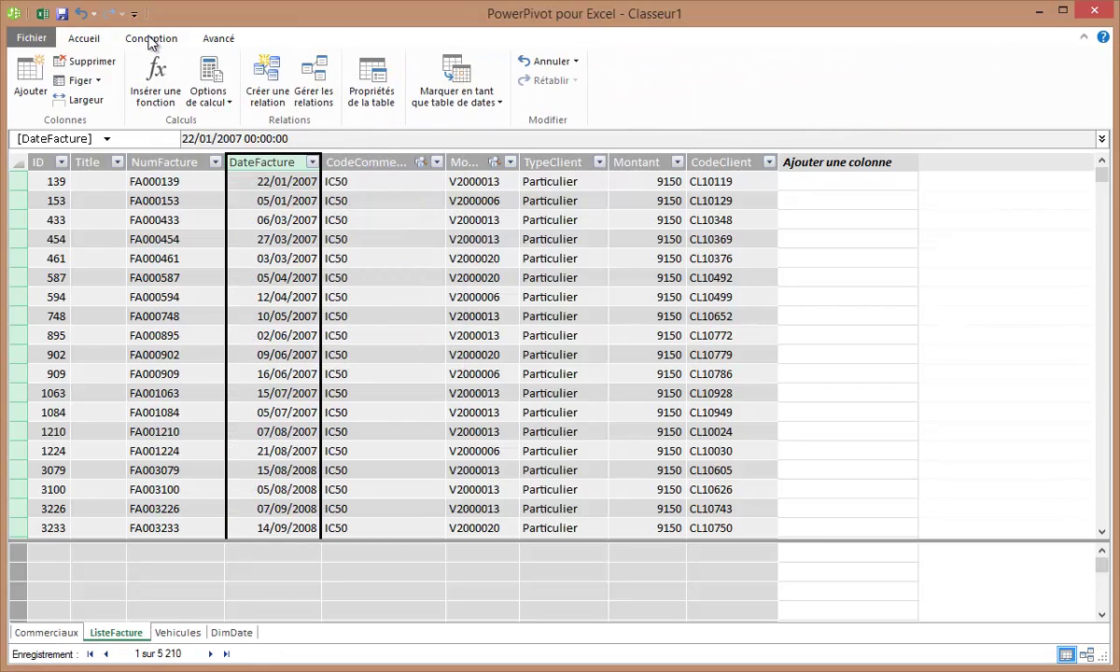
click(265, 84)
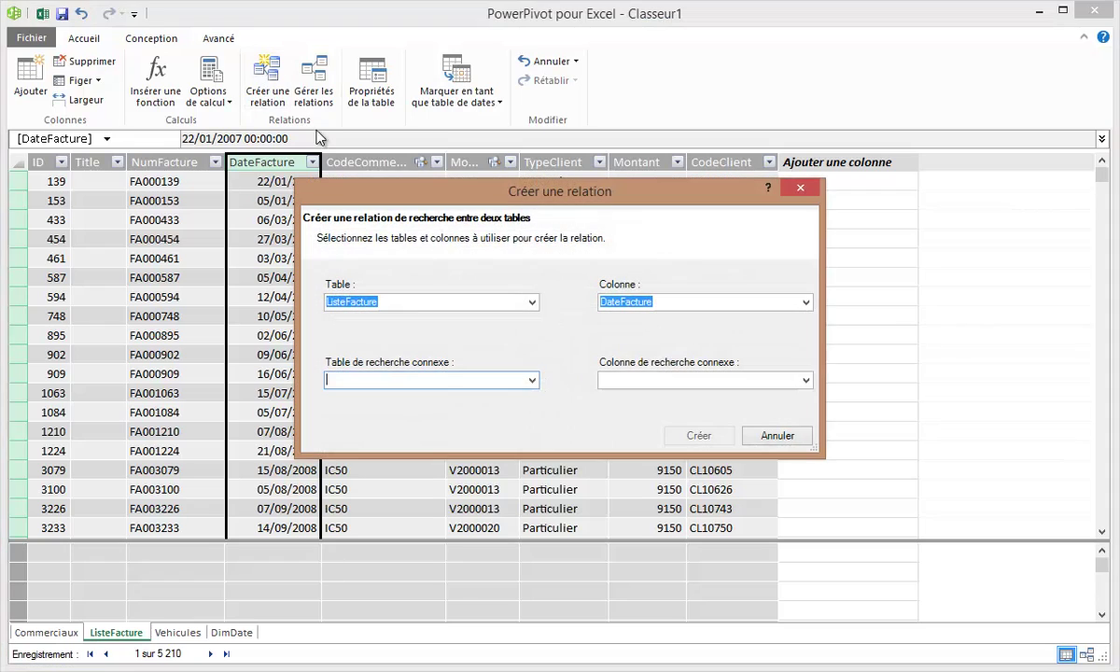
click(534, 381)
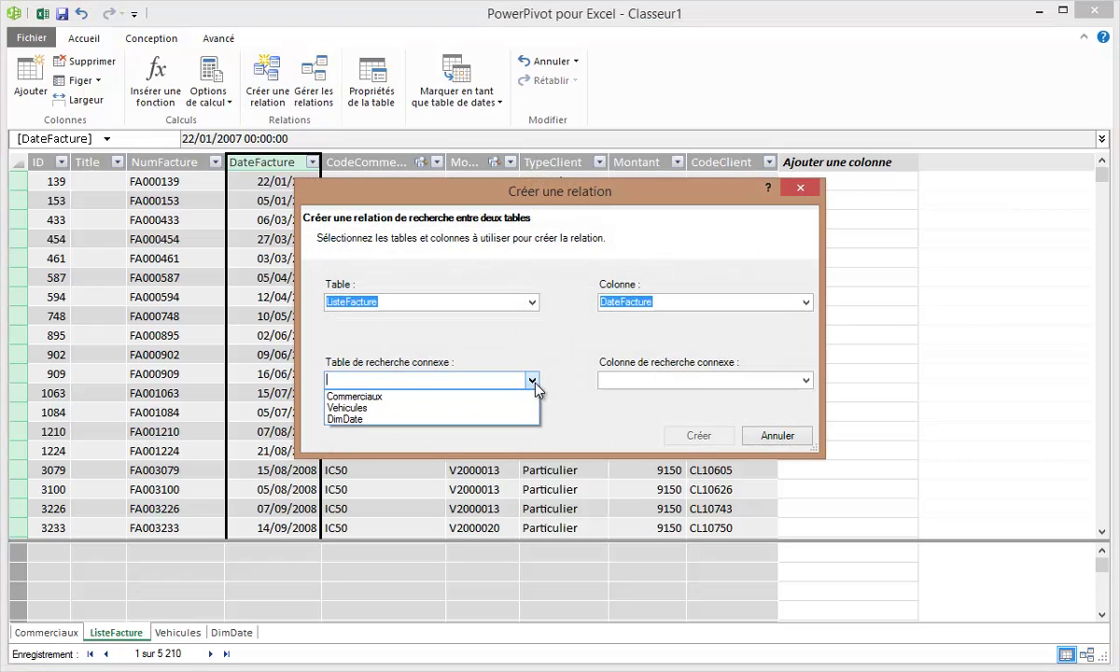
click(443, 419)
click(805, 381)
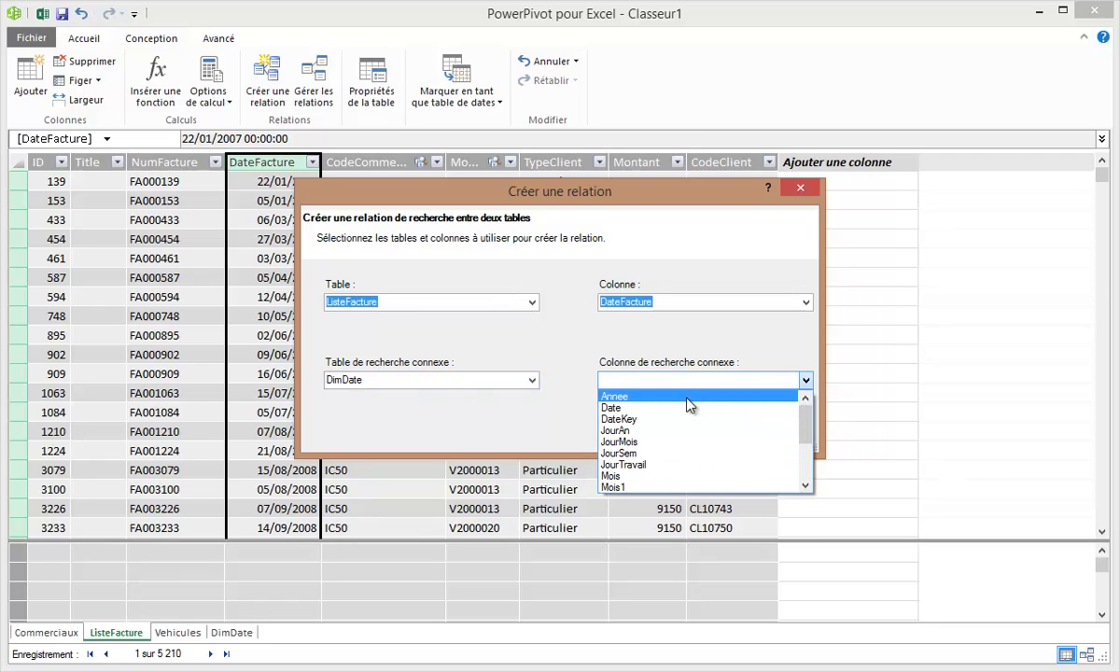
click(675, 409)
click(702, 435)
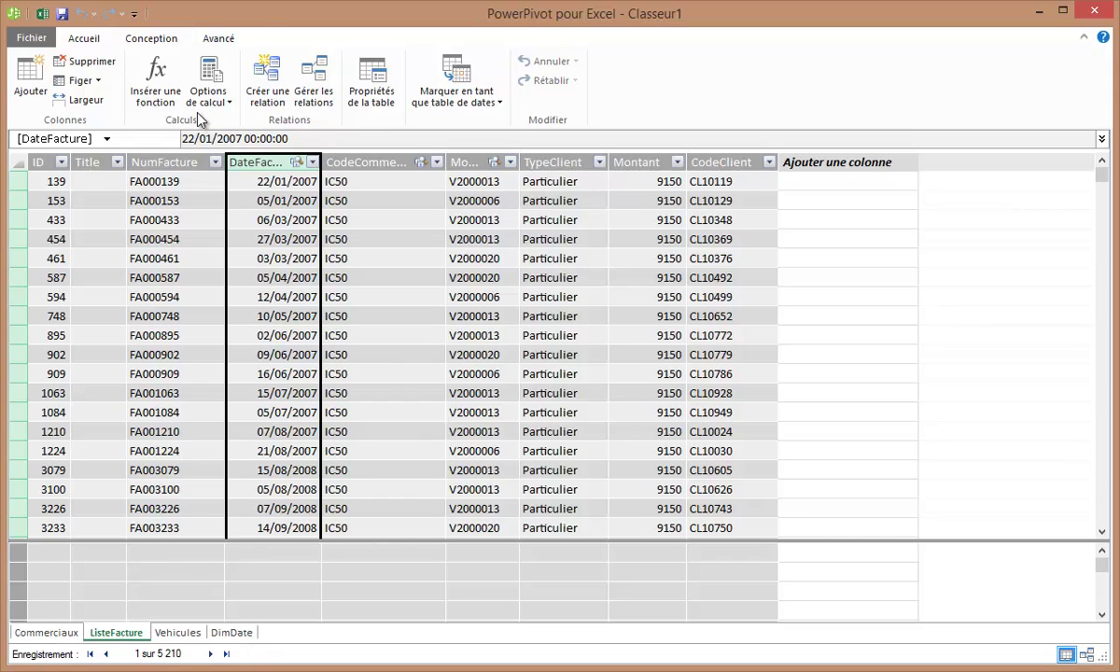
click(84, 40)
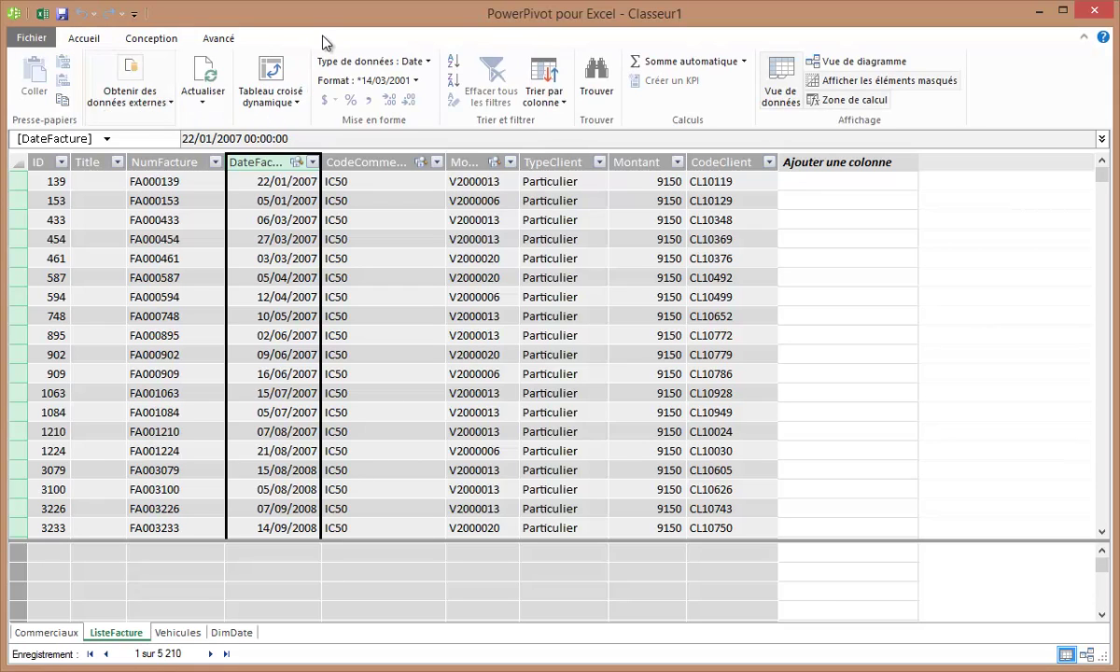
Insert a PivotTable on the existing sheet with Nom as rows and summed Montant as values
click(268, 75)
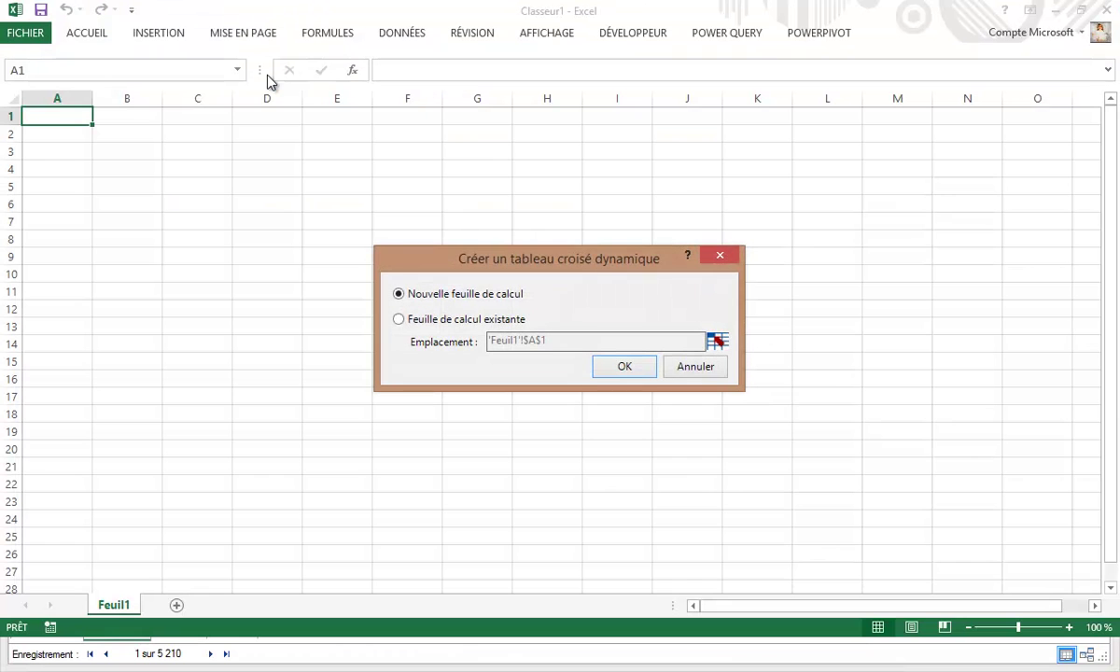
click(399, 319)
click(636, 368)
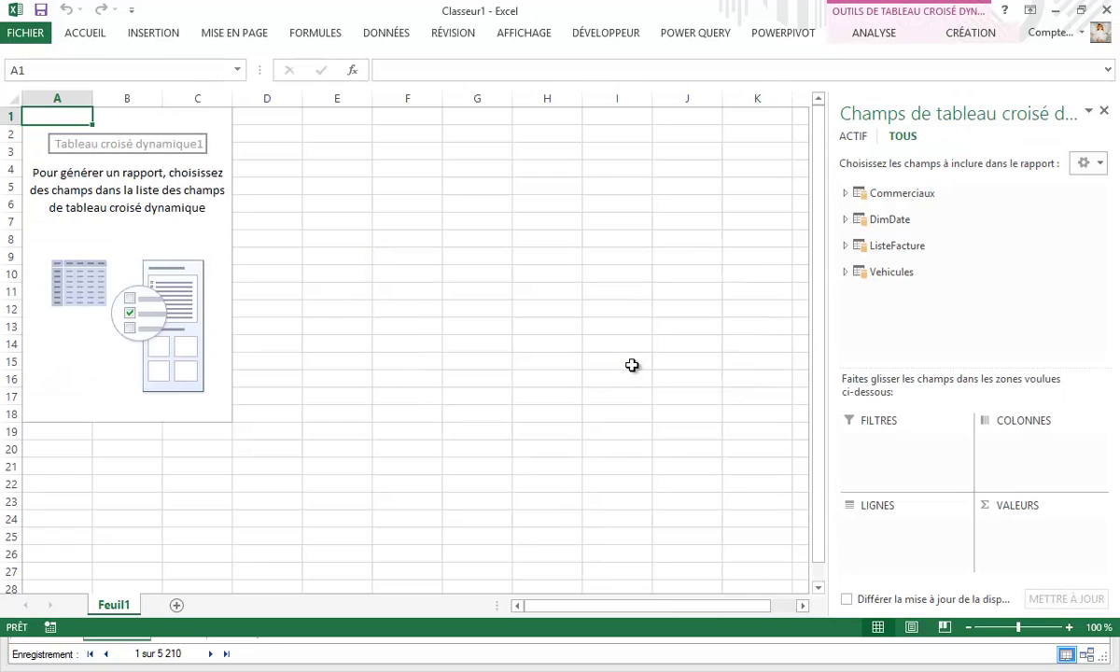
click(846, 193)
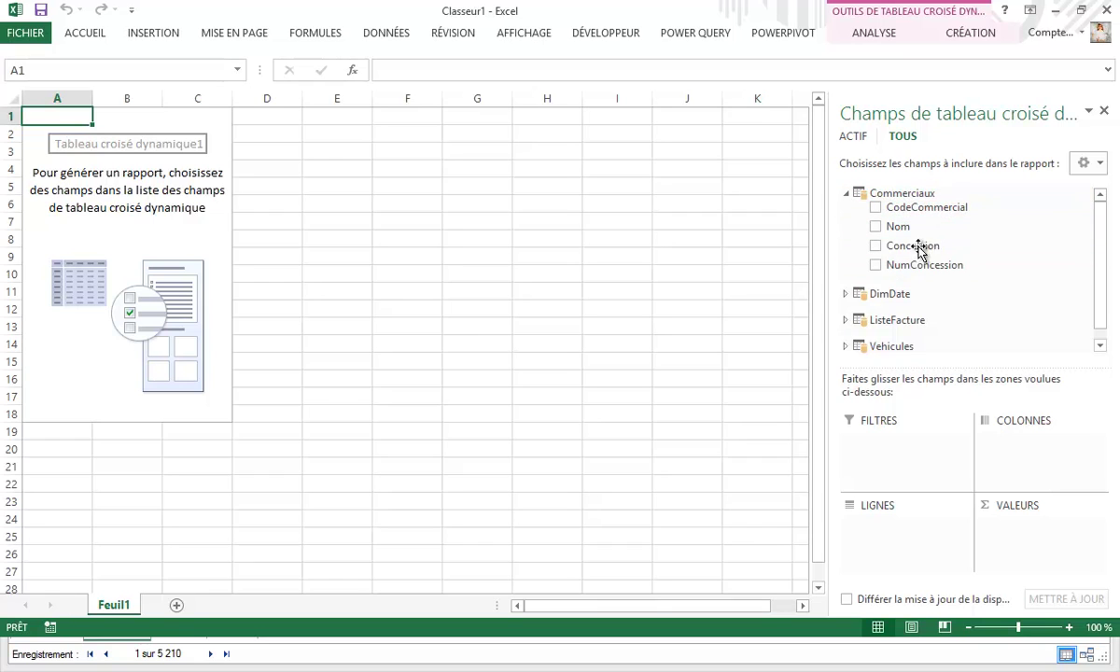
drag(904, 226, 891, 546)
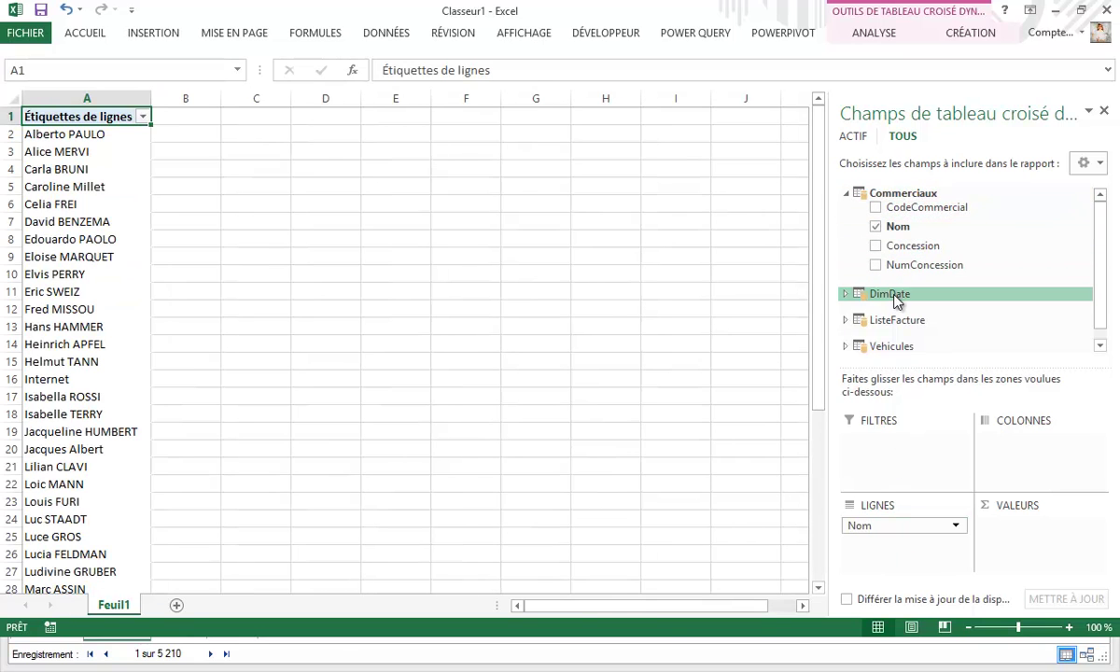
click(846, 321)
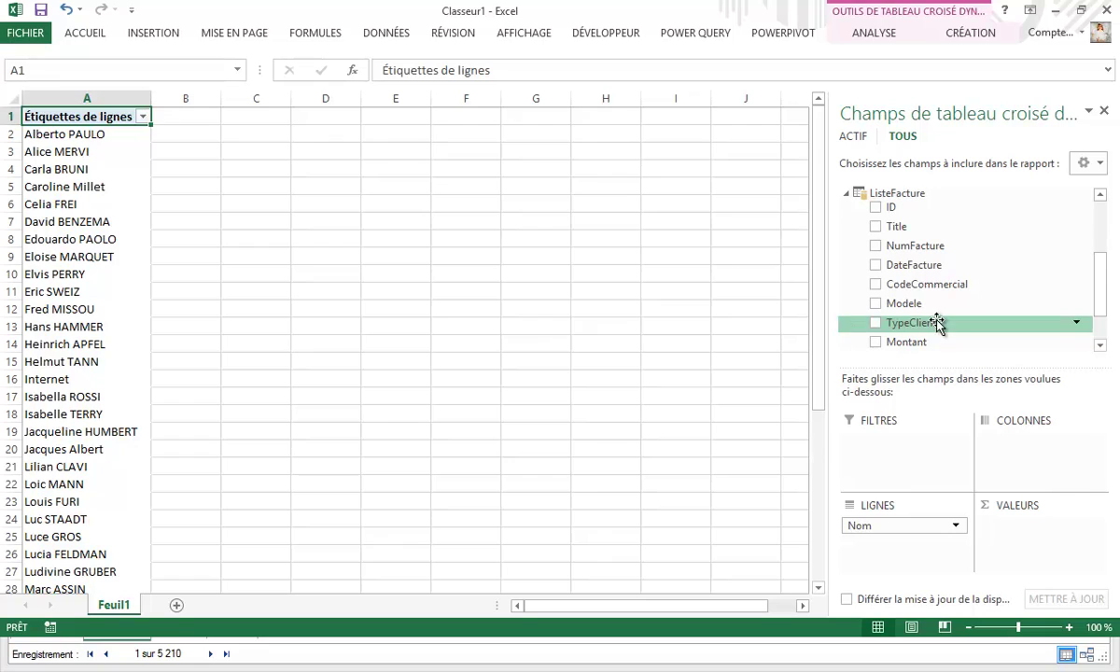
drag(919, 342, 1040, 541)
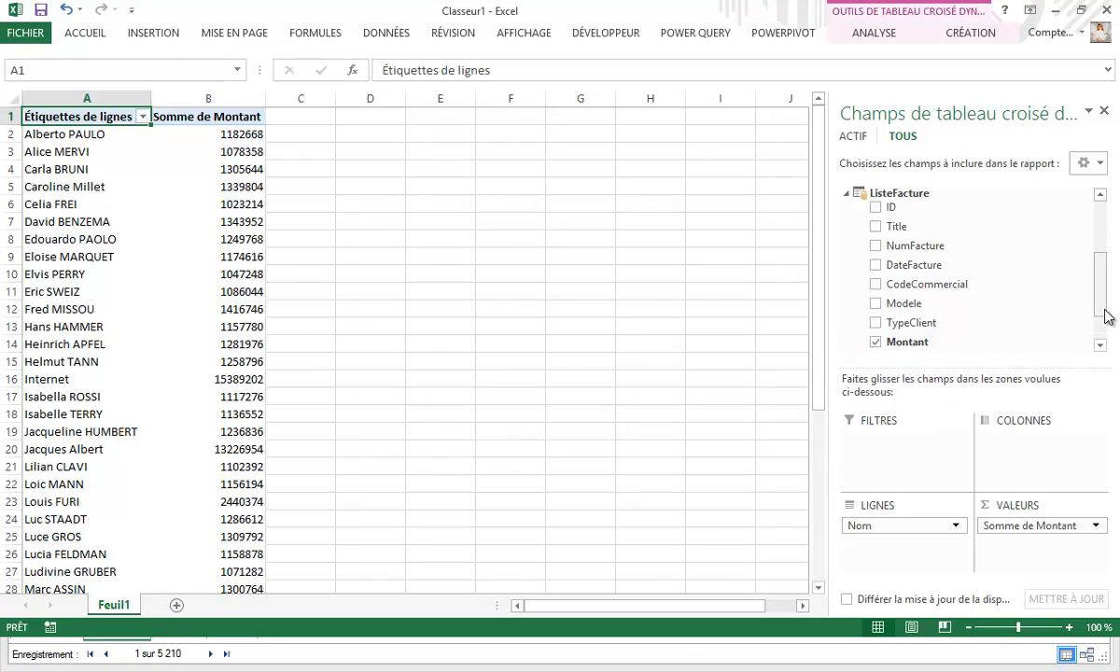
Add DimDate's Annee field as pivot columns to split totals by year
mouse_move(1108, 317)
mouse_down()
mouse_move(1086, 272)
mouse_move(1083, 206)
mouse_up()
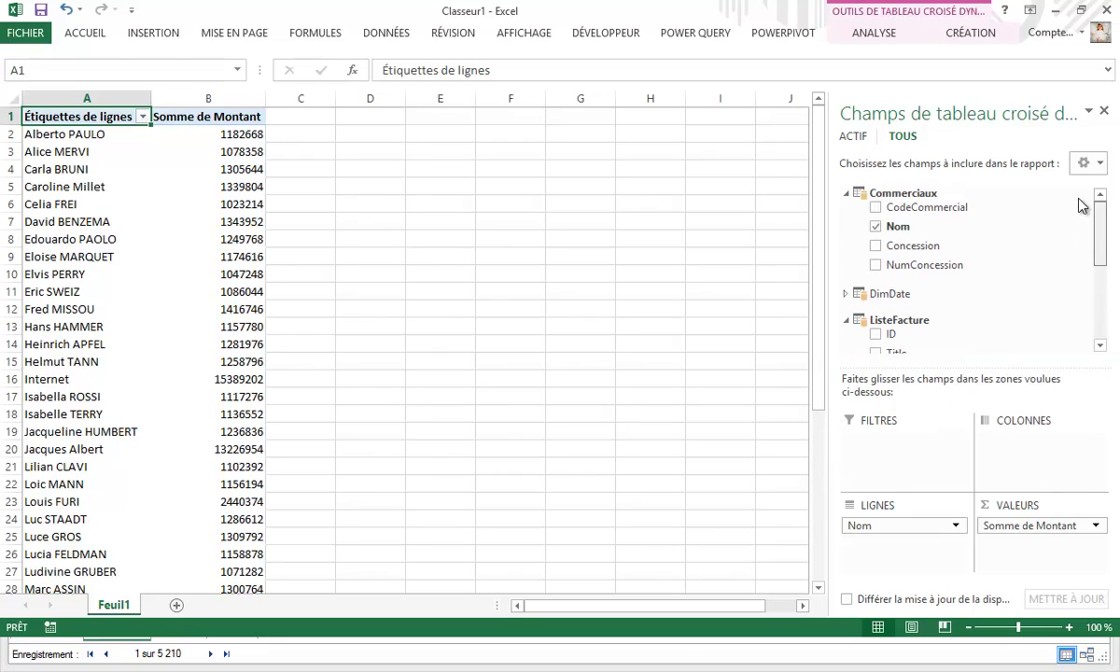
click(845, 292)
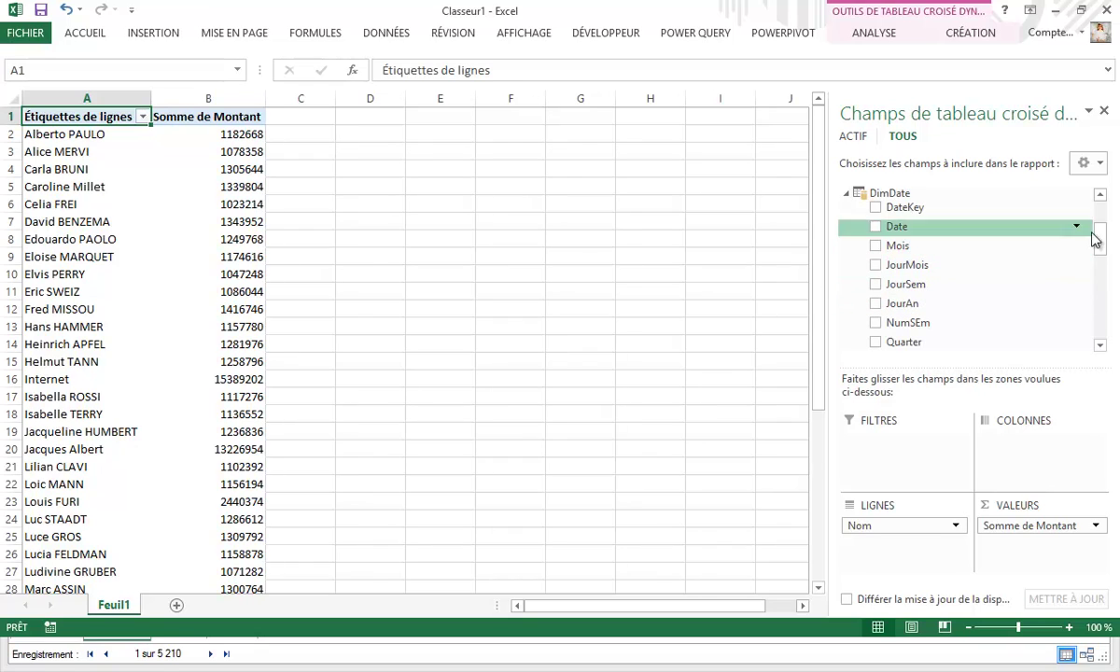
drag(1101, 237, 1102, 268)
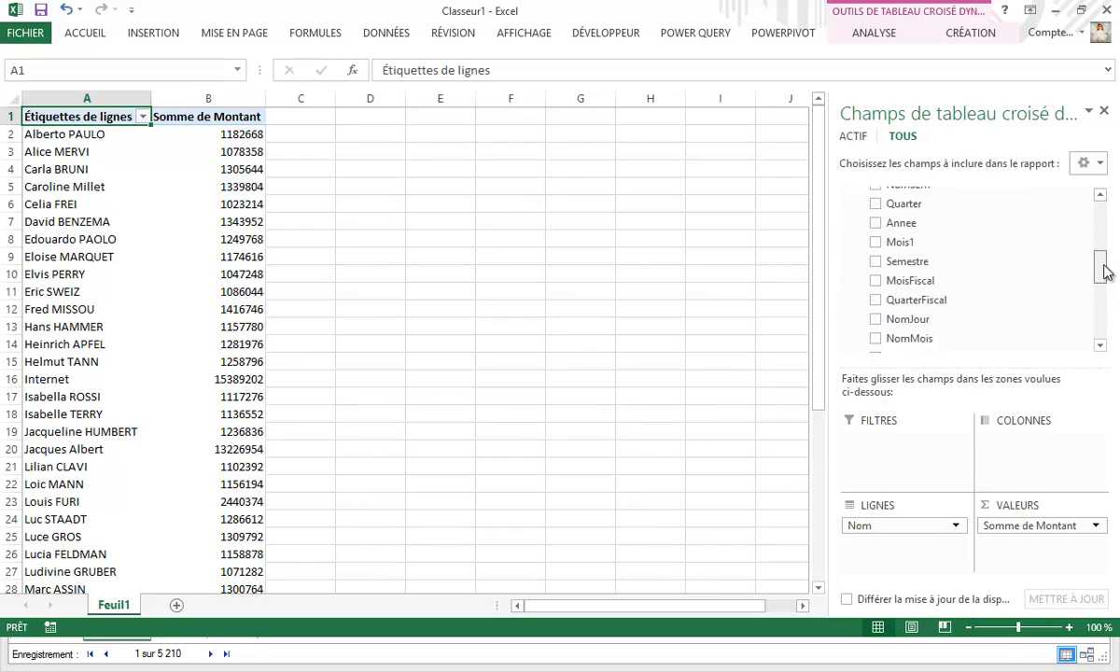
mouse_move(896, 209)
mouse_down()
mouse_move(1017, 397)
mouse_move(1013, 441)
mouse_up()
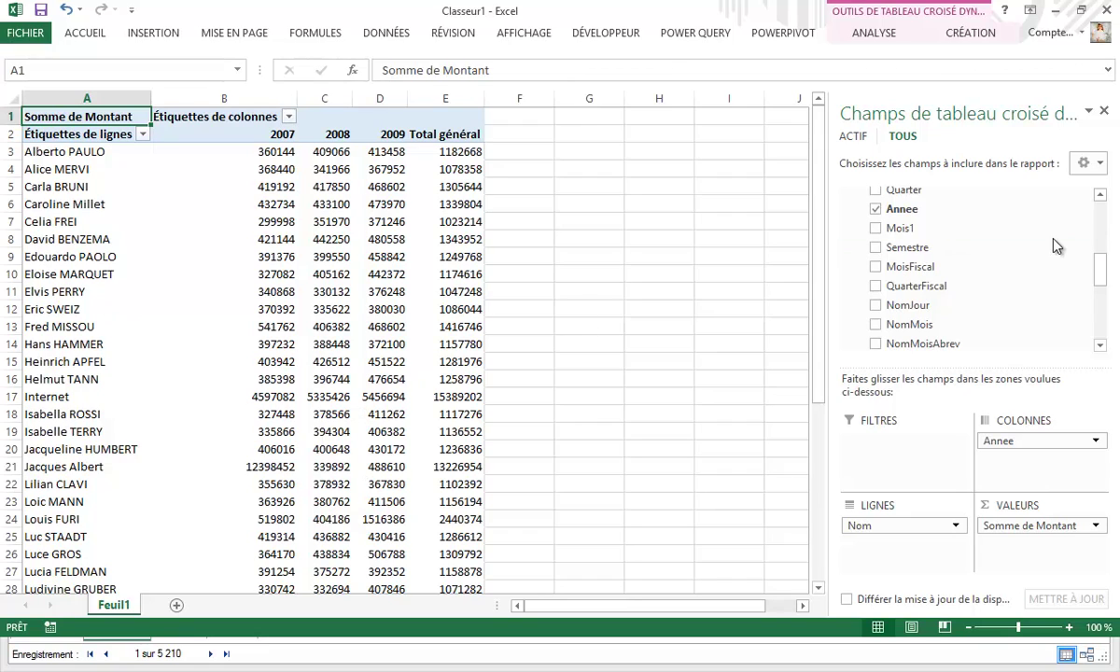
mouse_move(1101, 269)
mouse_down()
mouse_move(1101, 203)
mouse_move(1111, 341)
mouse_up()
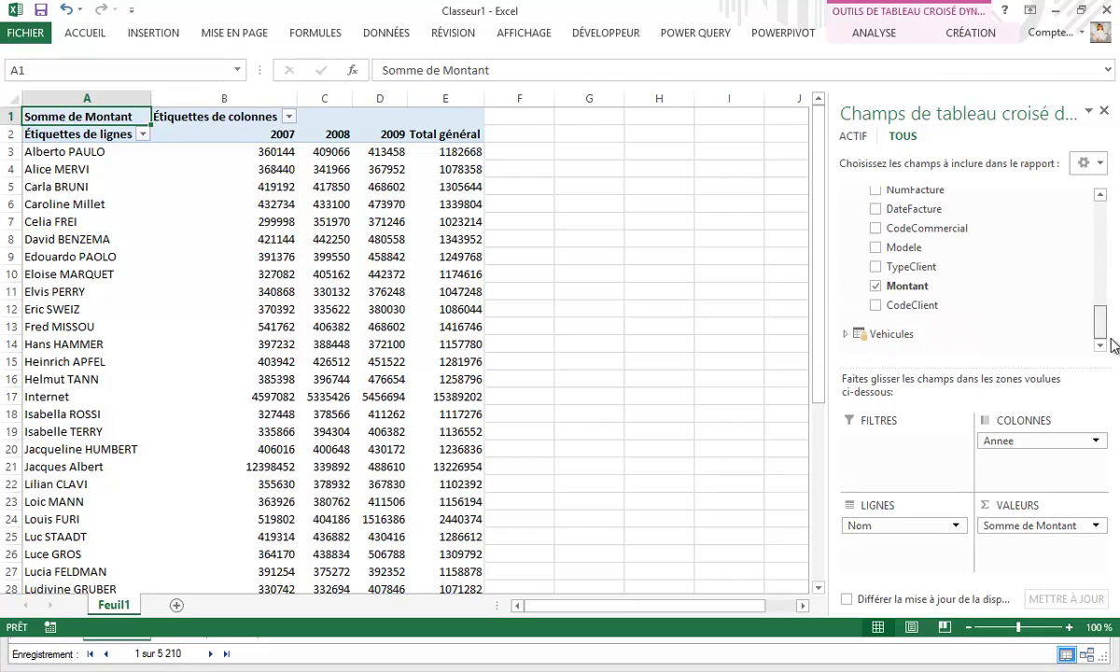
click(845, 334)
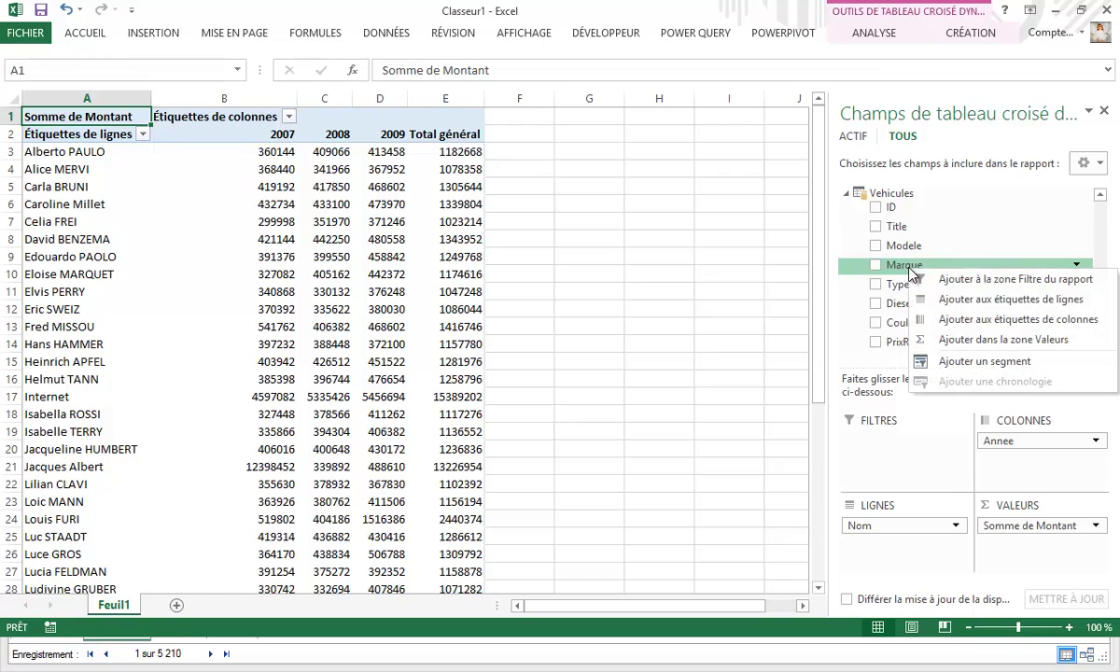
Add a Marque slicer beside the pivot and filter it to MERCEDEZ
click(934, 361)
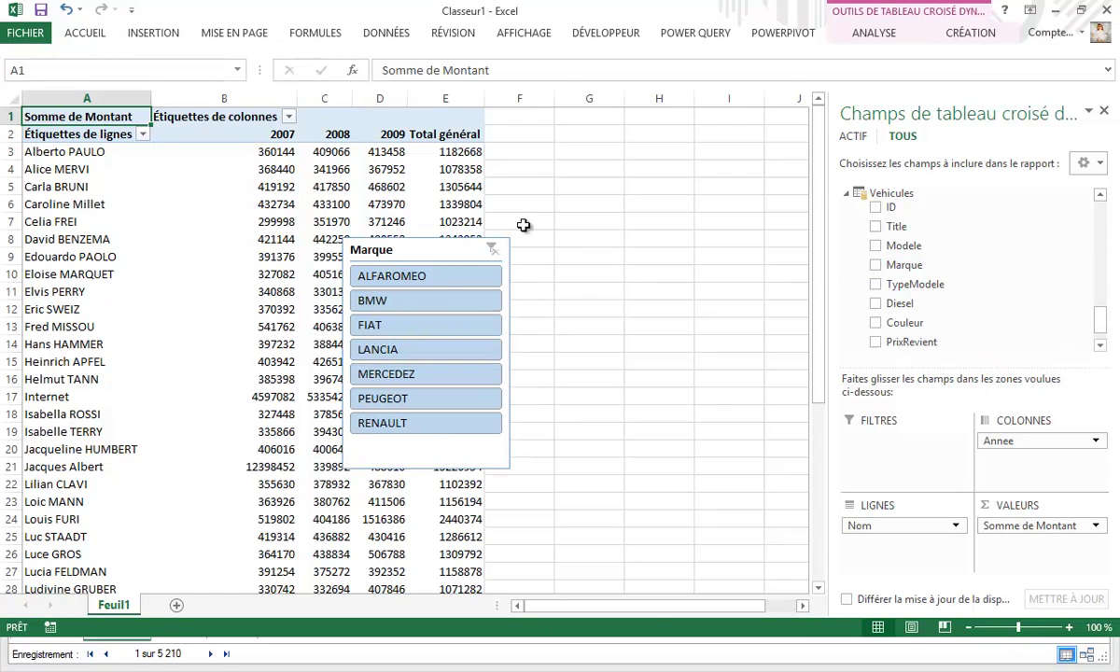
drag(469, 245, 629, 147)
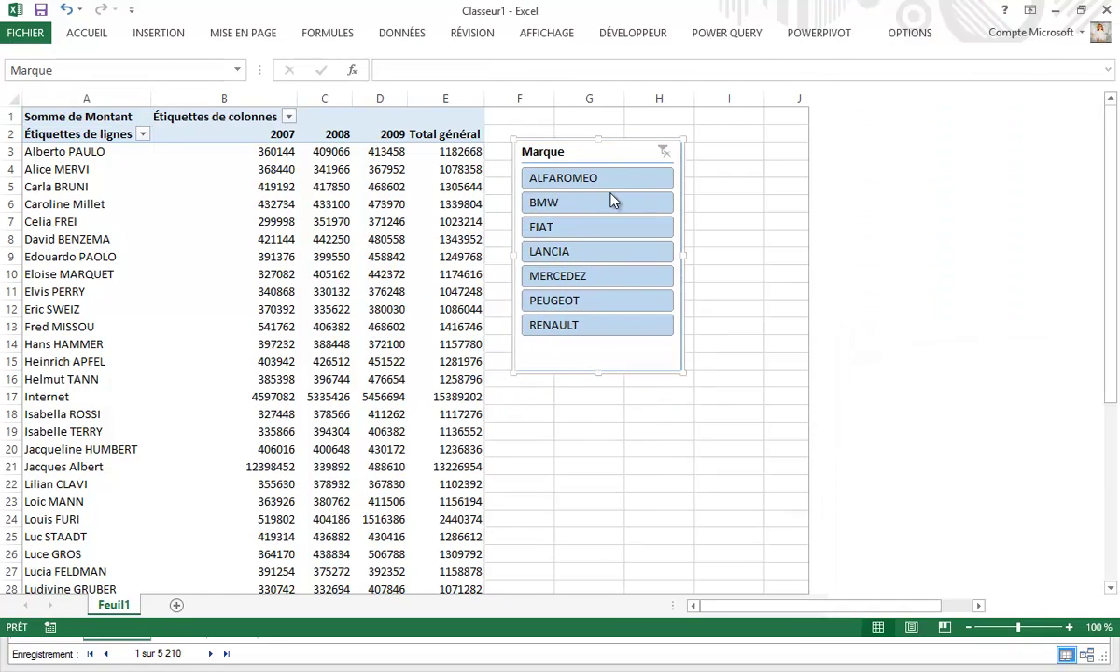
click(573, 210)
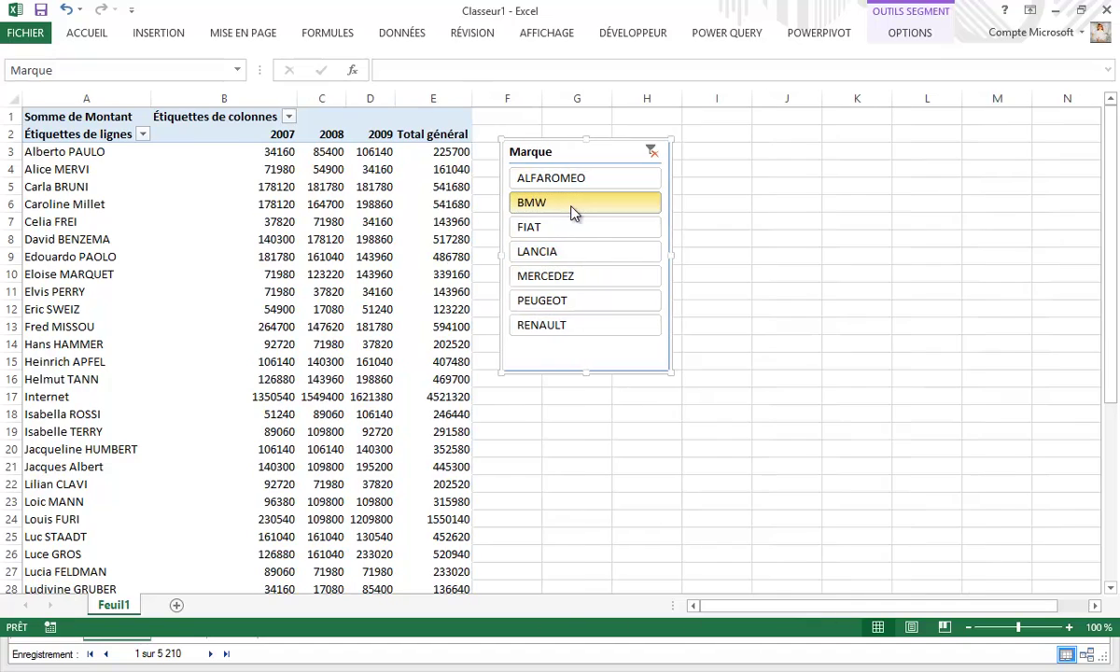
click(584, 252)
click(557, 301)
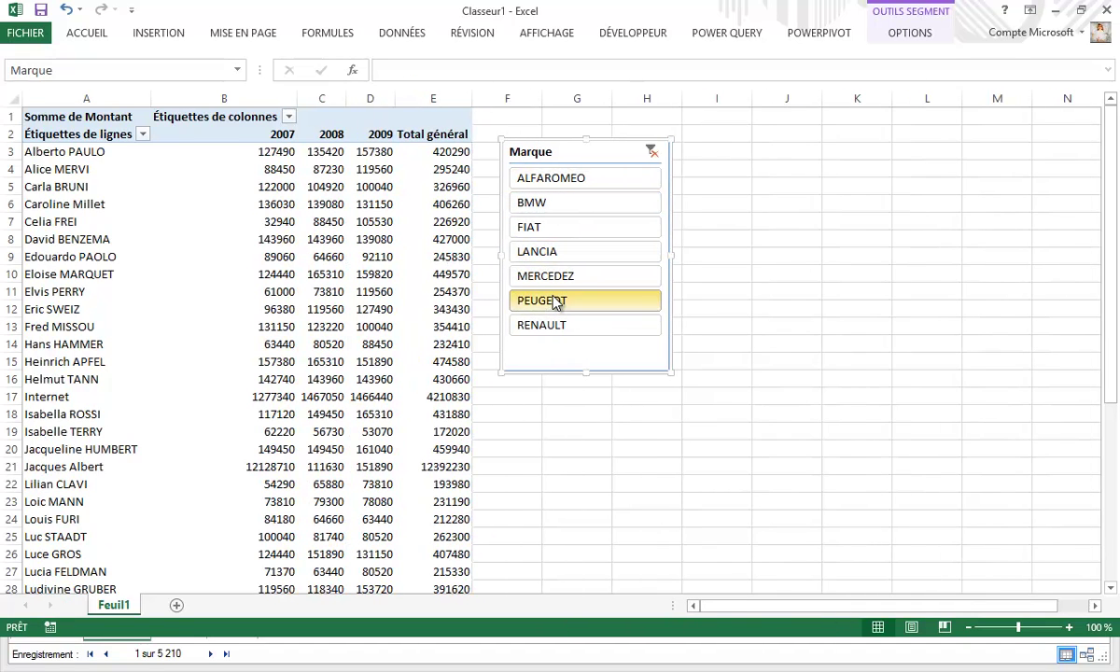
click(569, 280)
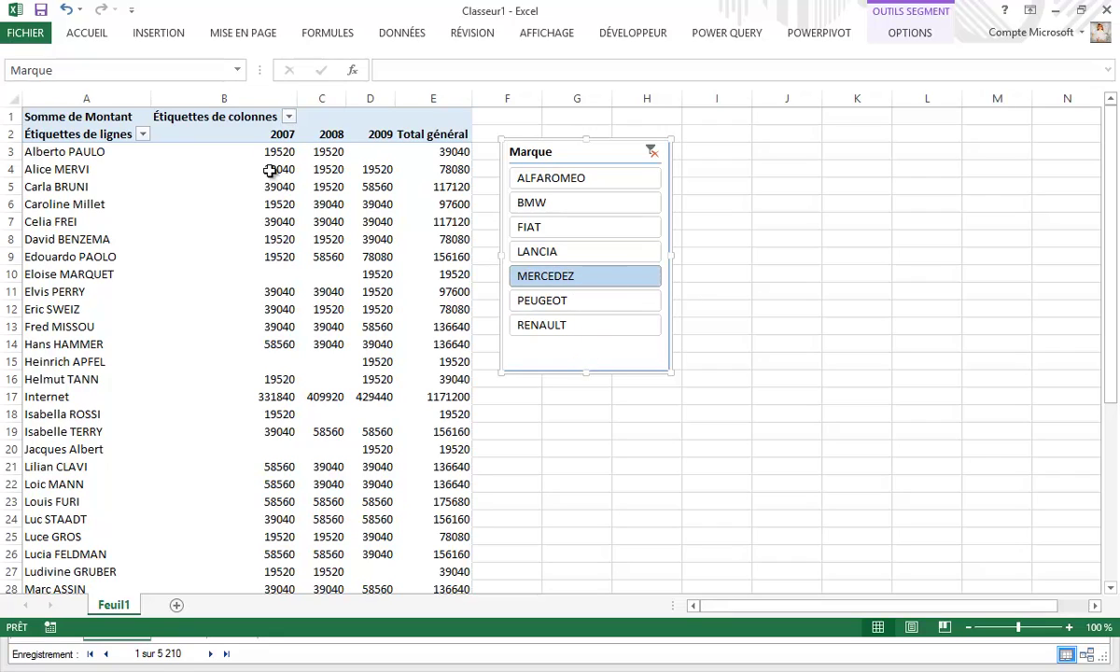
click(812, 37)
Open the PowerPivot window on ListeFacture and select the first cell of Ajouter une colonne
click(66, 66)
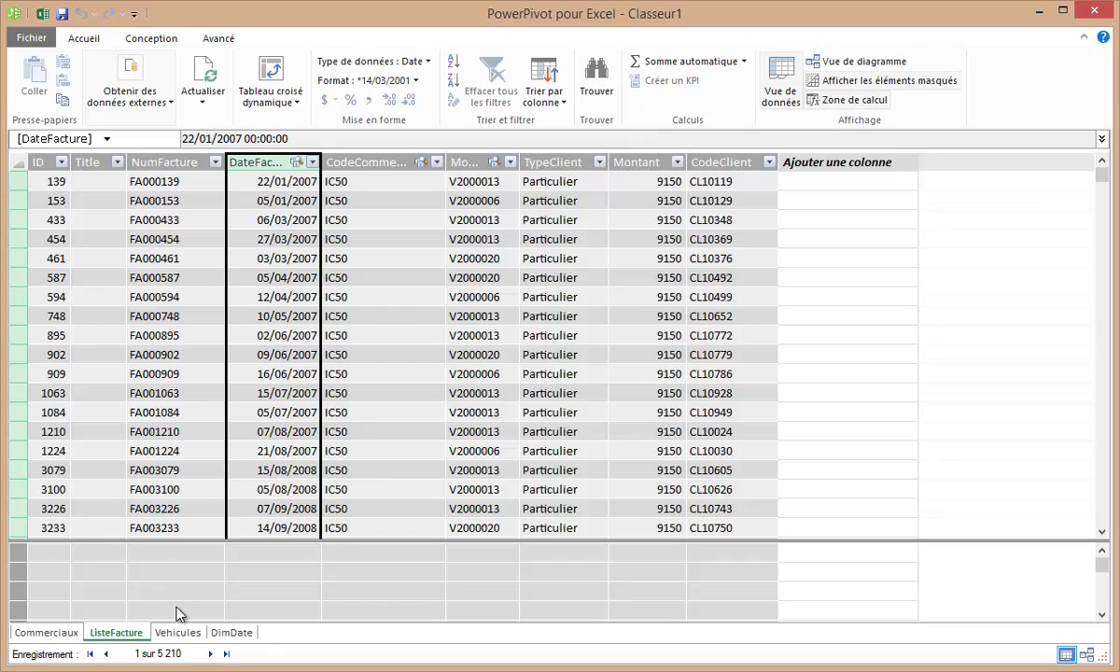
click(177, 632)
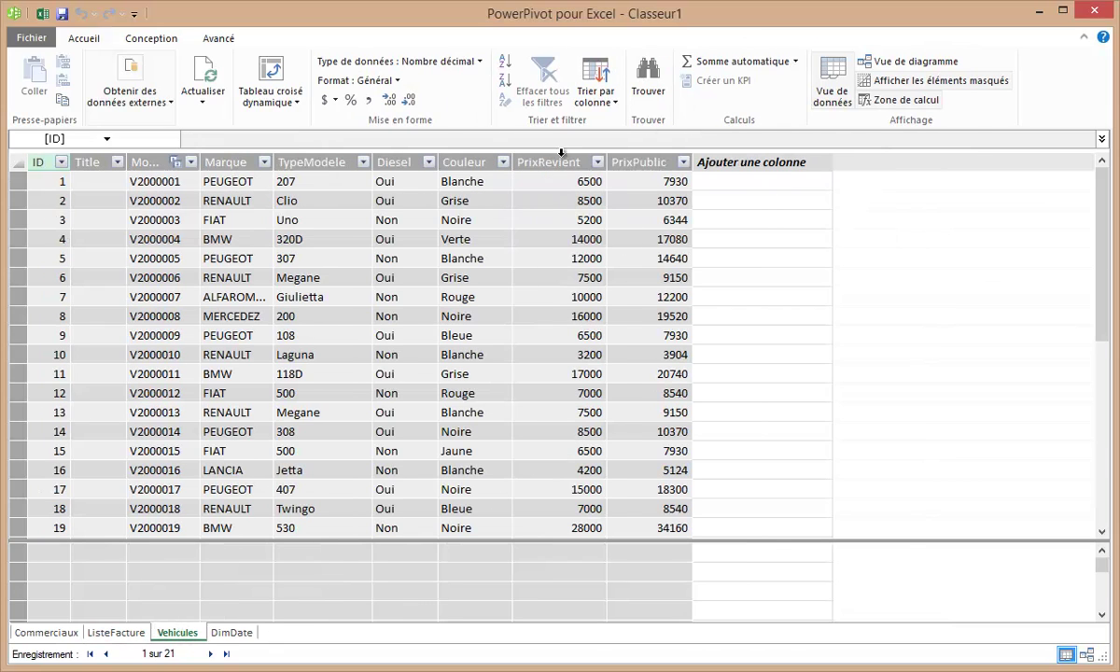
click(116, 632)
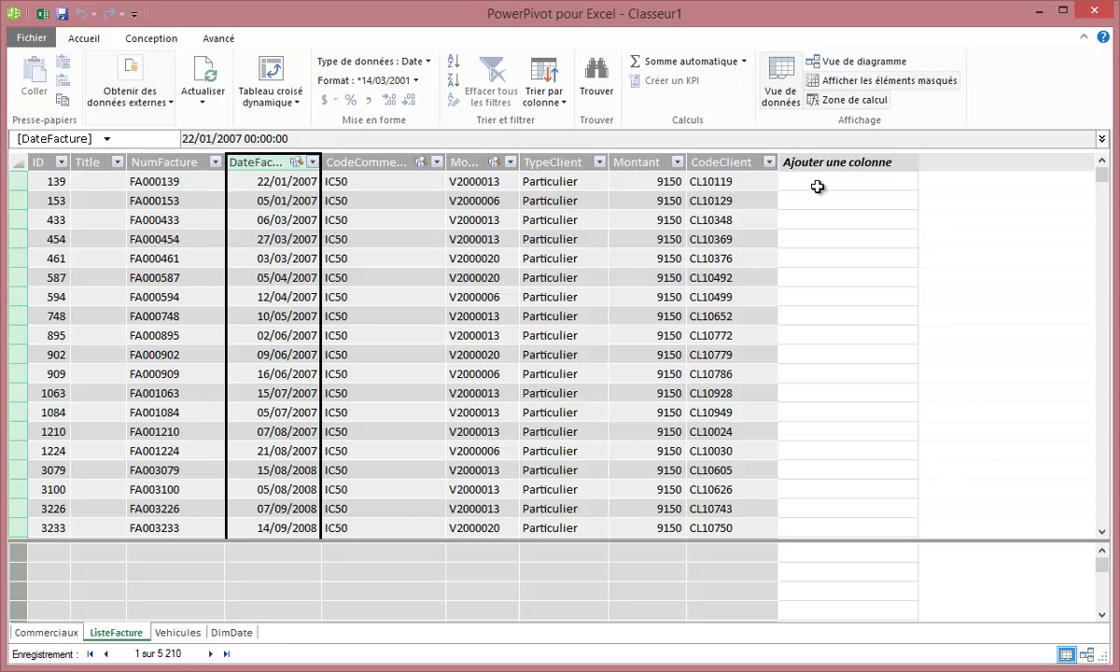
click(786, 183)
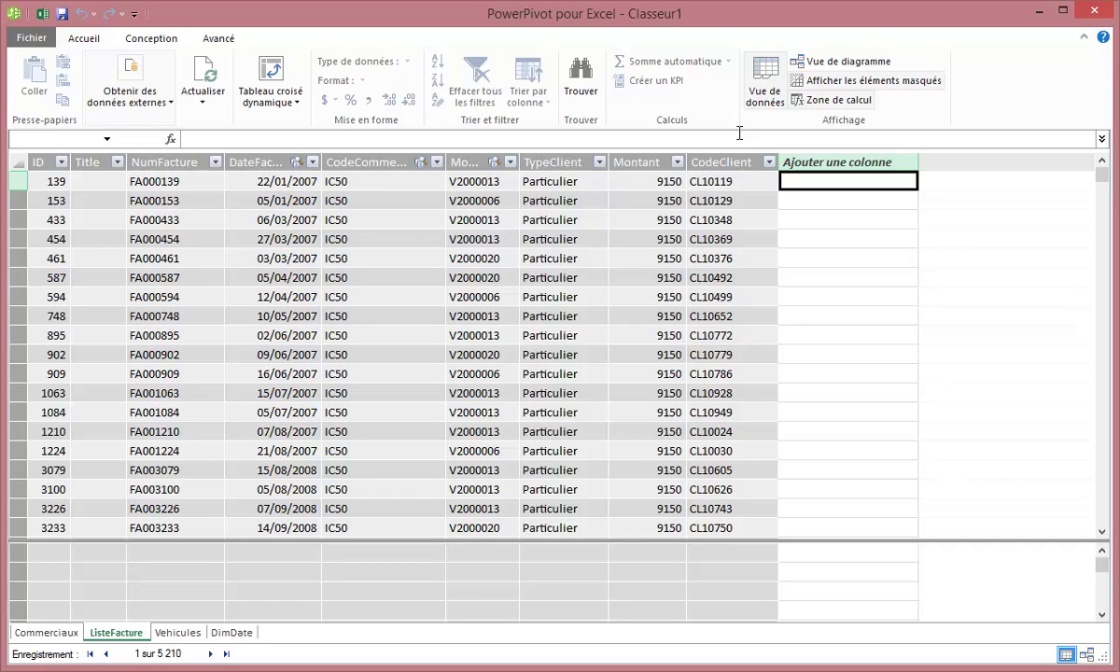
Add a ListeFacture column =RELATED(Vehicules[PrixRevient]), pulling each vehicle's cost (7500)
text(=)
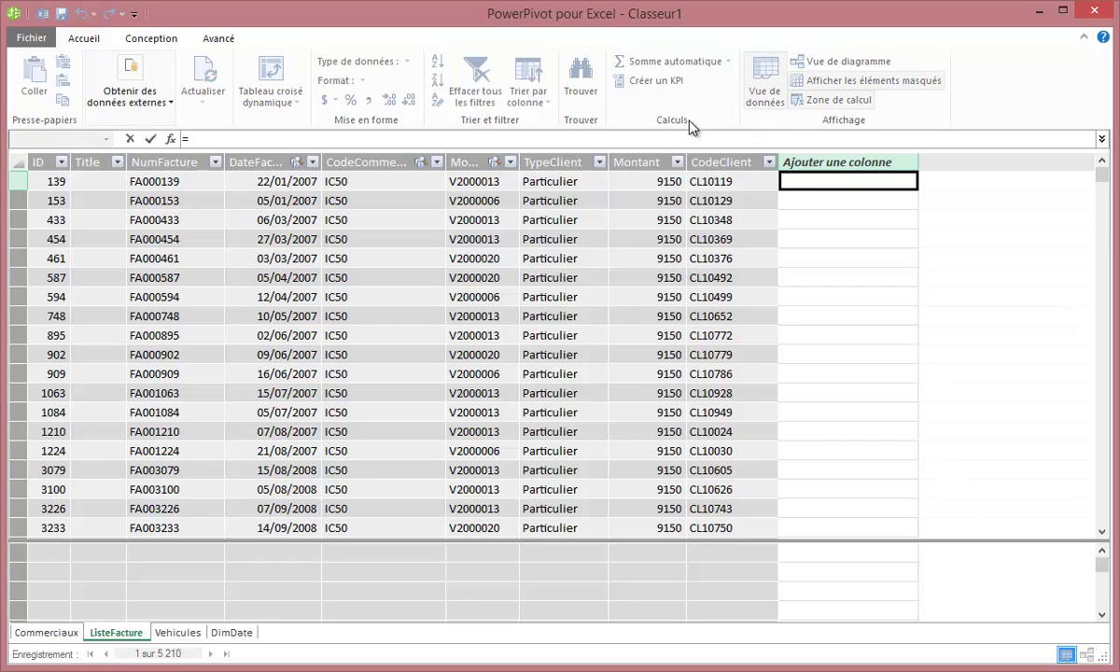
click(182, 632)
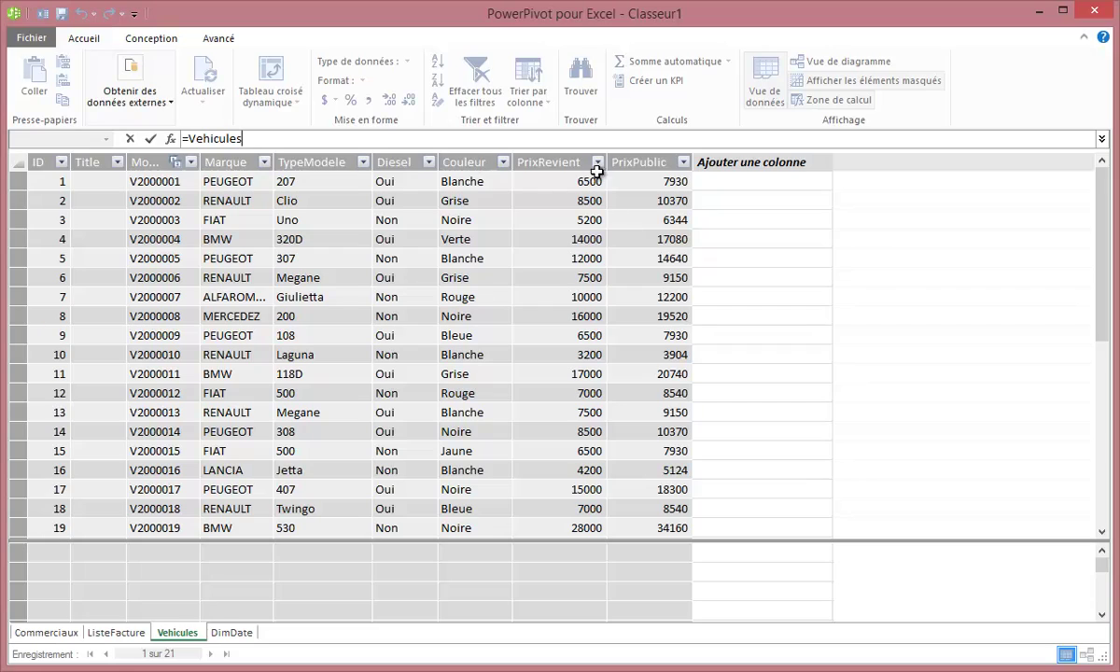
click(570, 183)
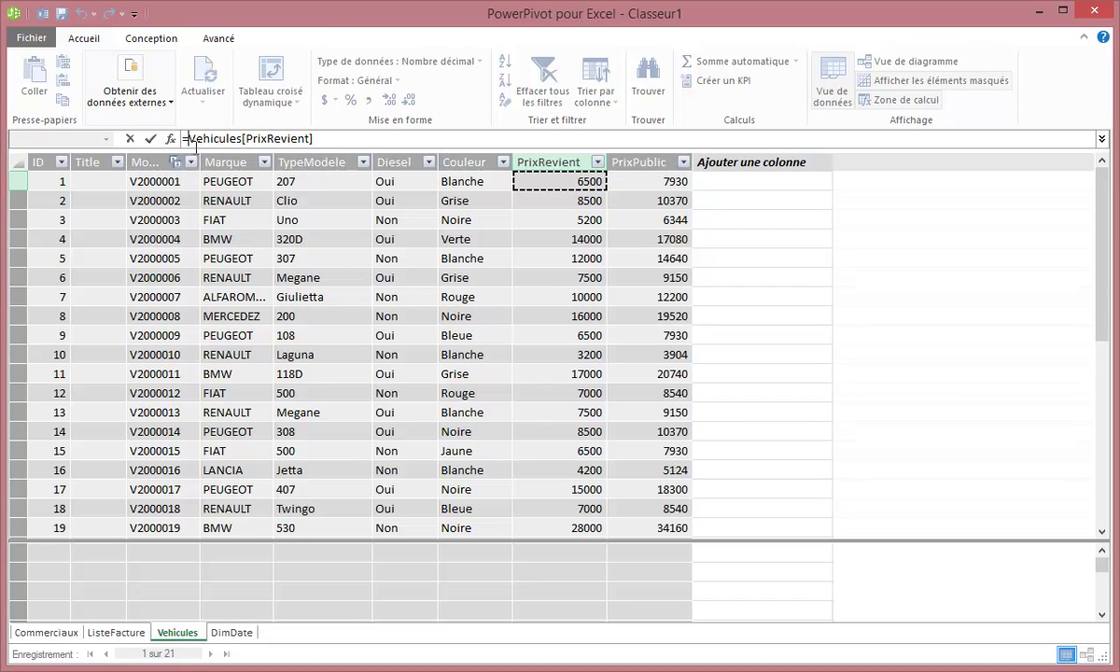
text(rel)
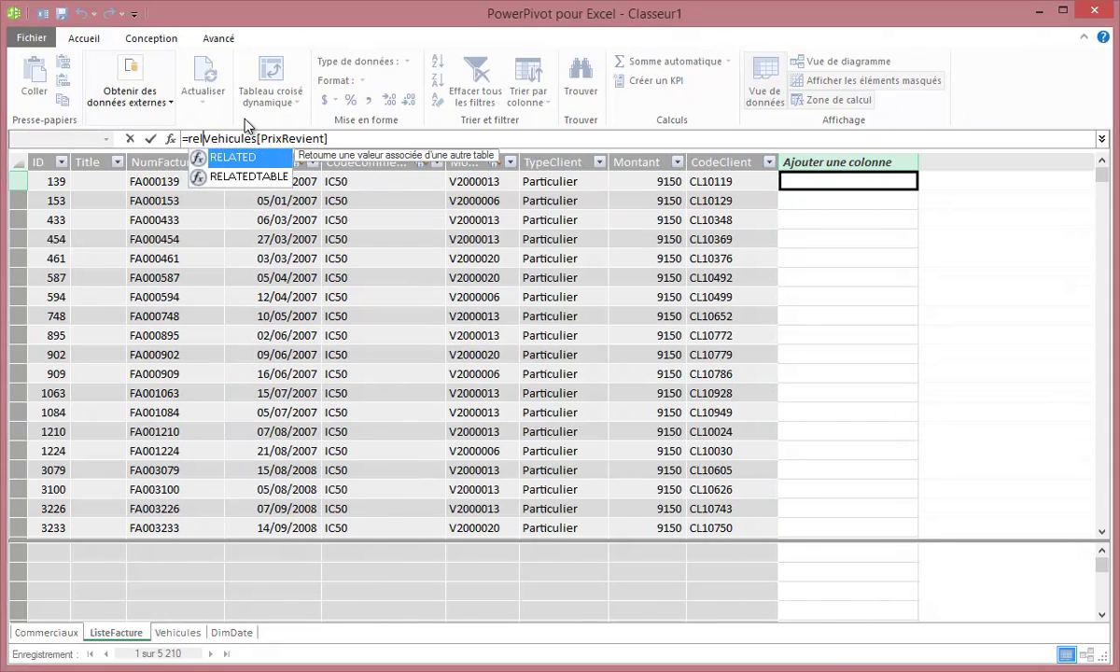
text(ated()
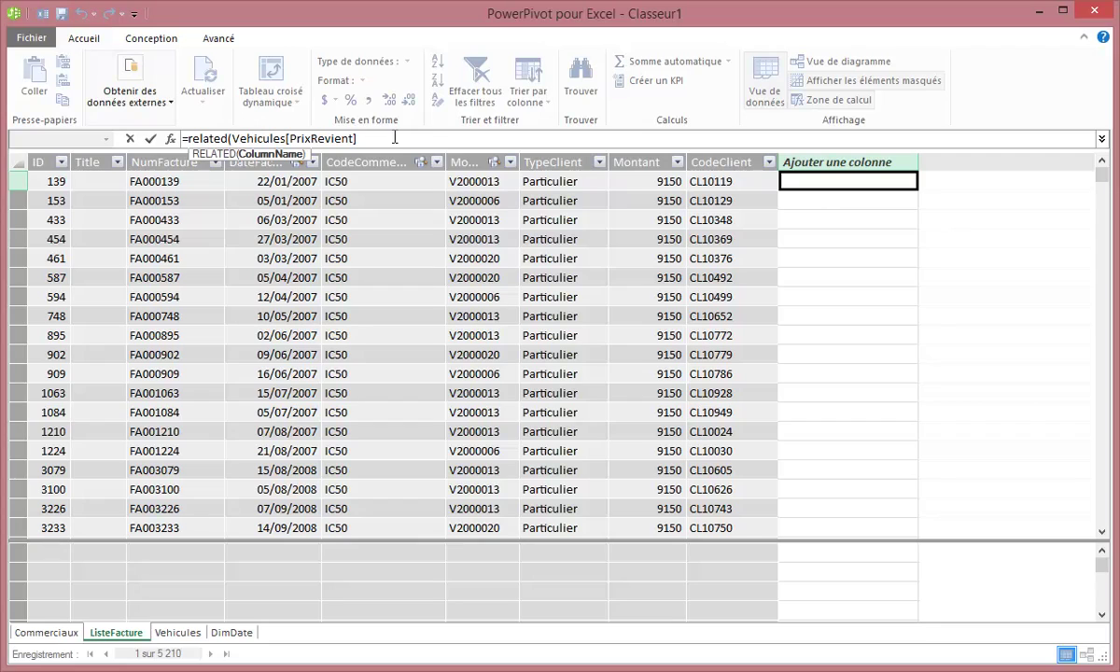
text())
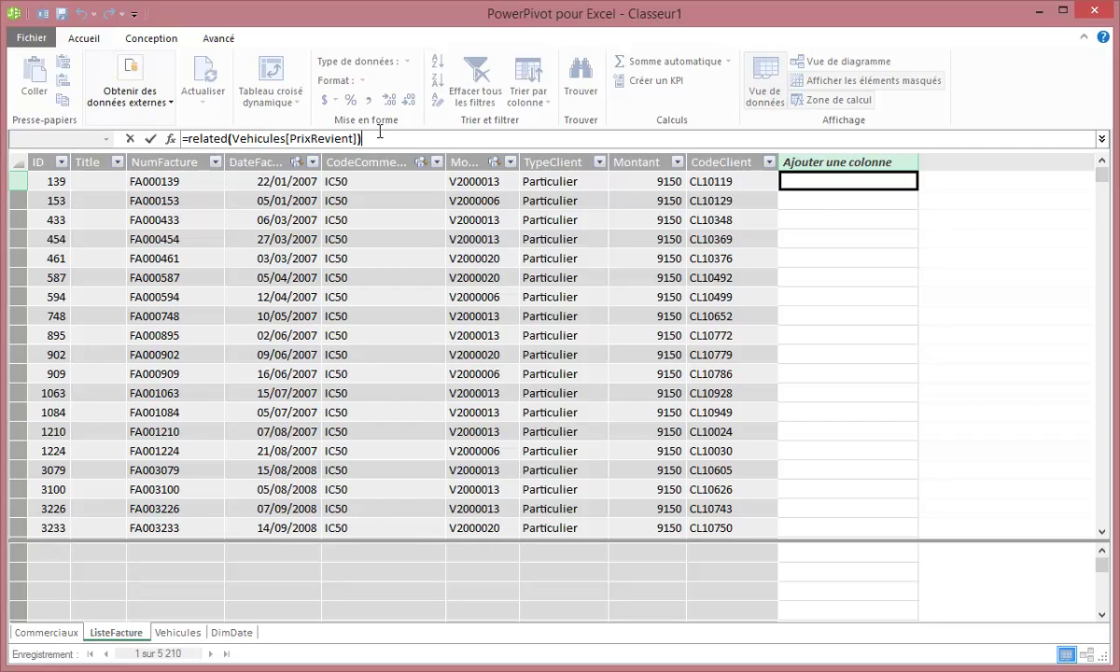
key(Return)
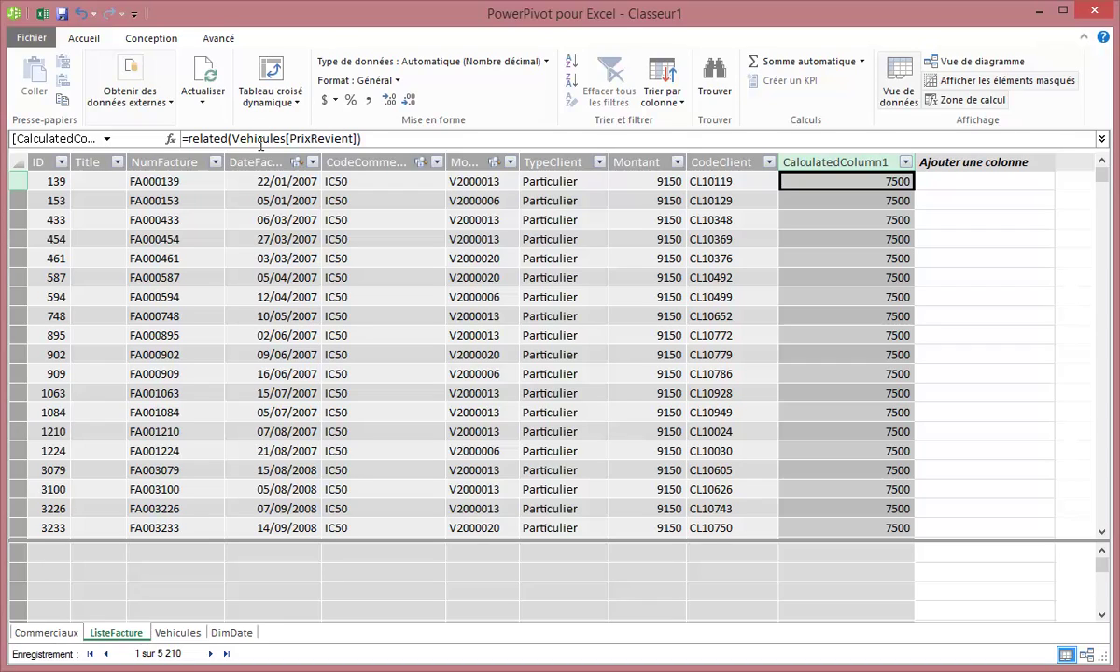
Rename CalculatedColumn1 to PrixRevient
click(840, 162)
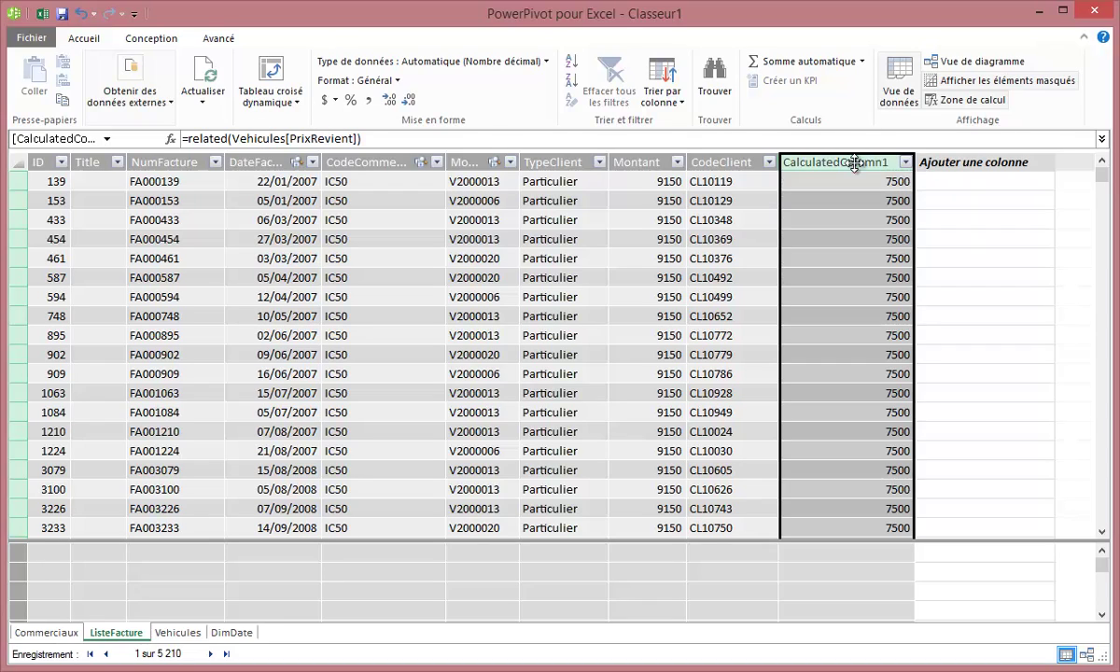
double_click(851, 161)
text(P)
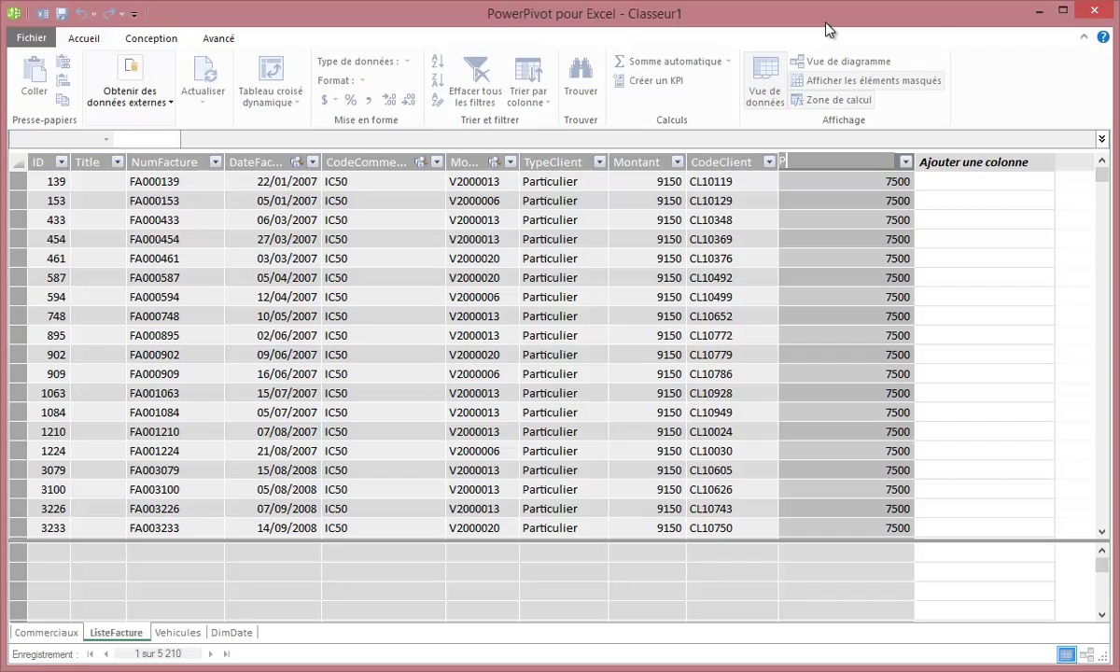
text(rixRe)
text(vient)
click(793, 316)
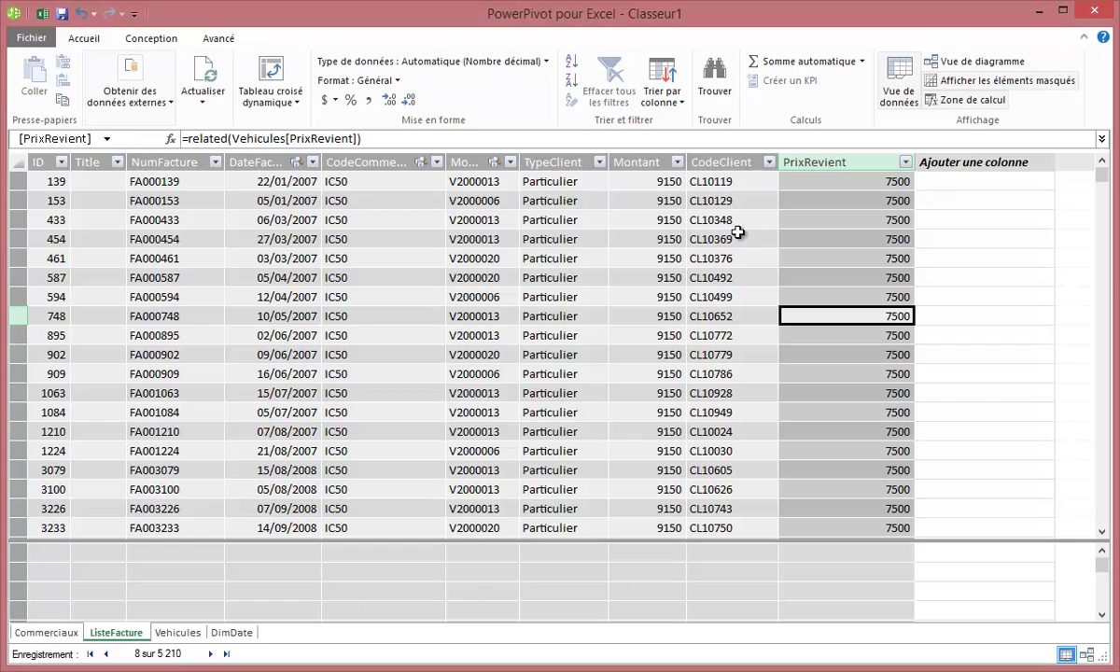
Try a *1,196 multiplier on the PrixRevient formula, then remove it to keep plain RELATED cost
mouse_move(1102, 175)
mouse_down()
mouse_move(1087, 407)
mouse_move(1113, 167)
mouse_up()
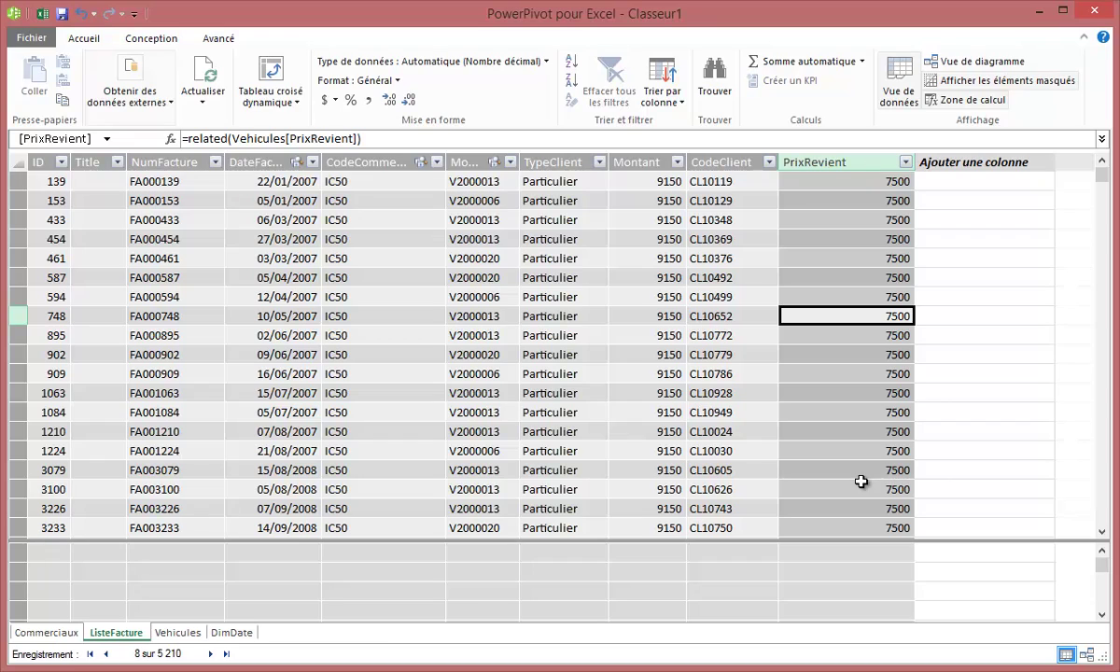
click(847, 373)
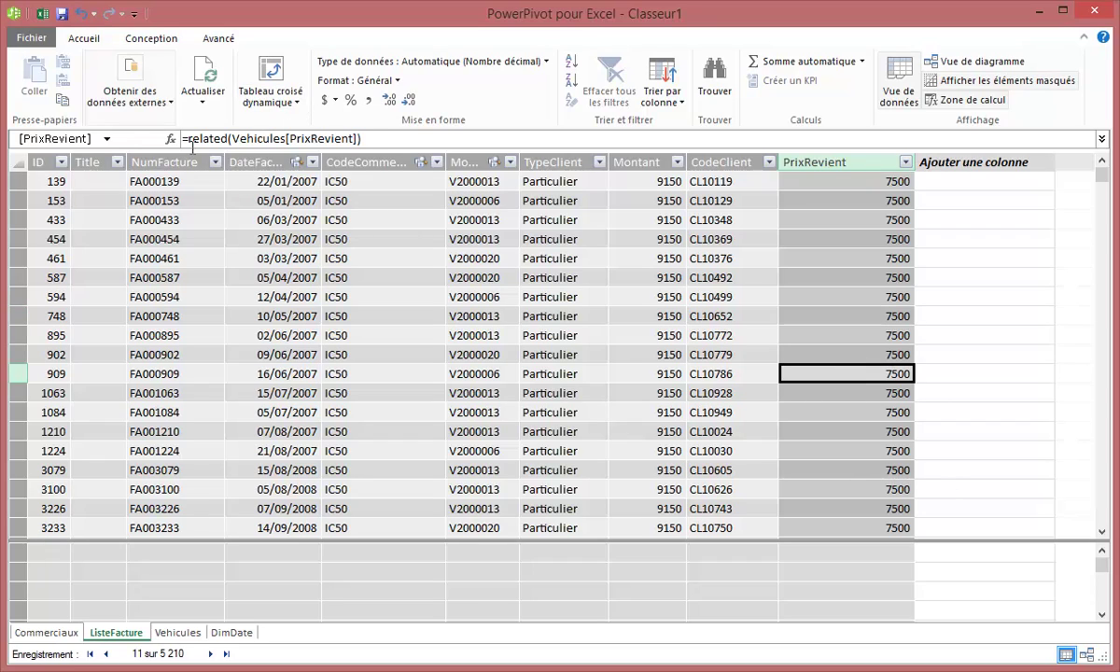
click(370, 139)
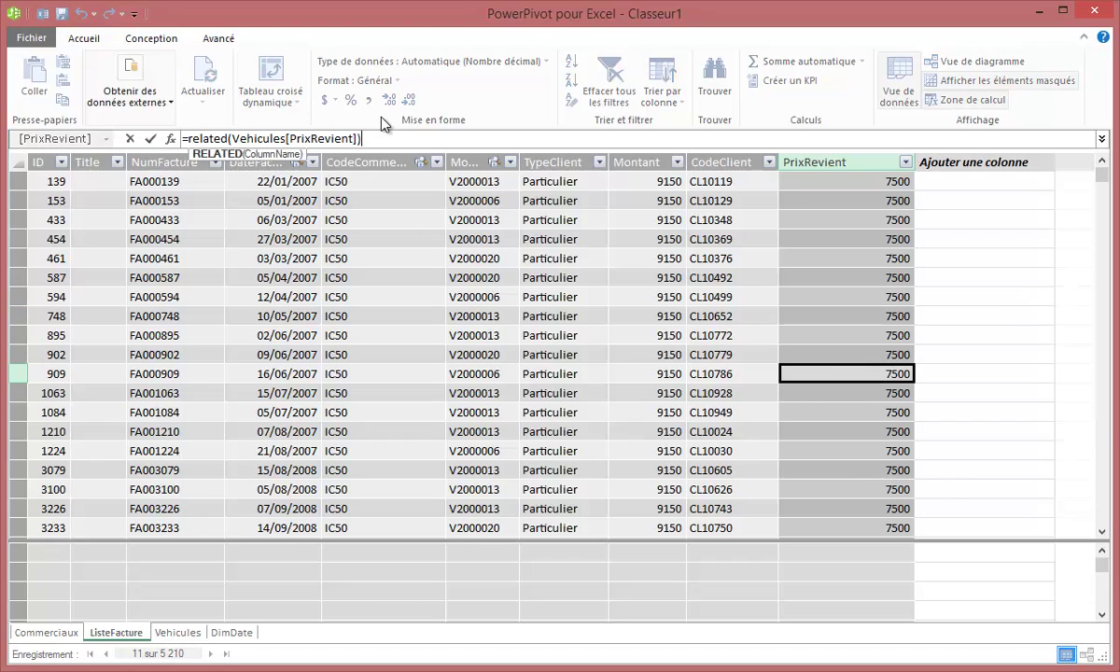
text(*1196)
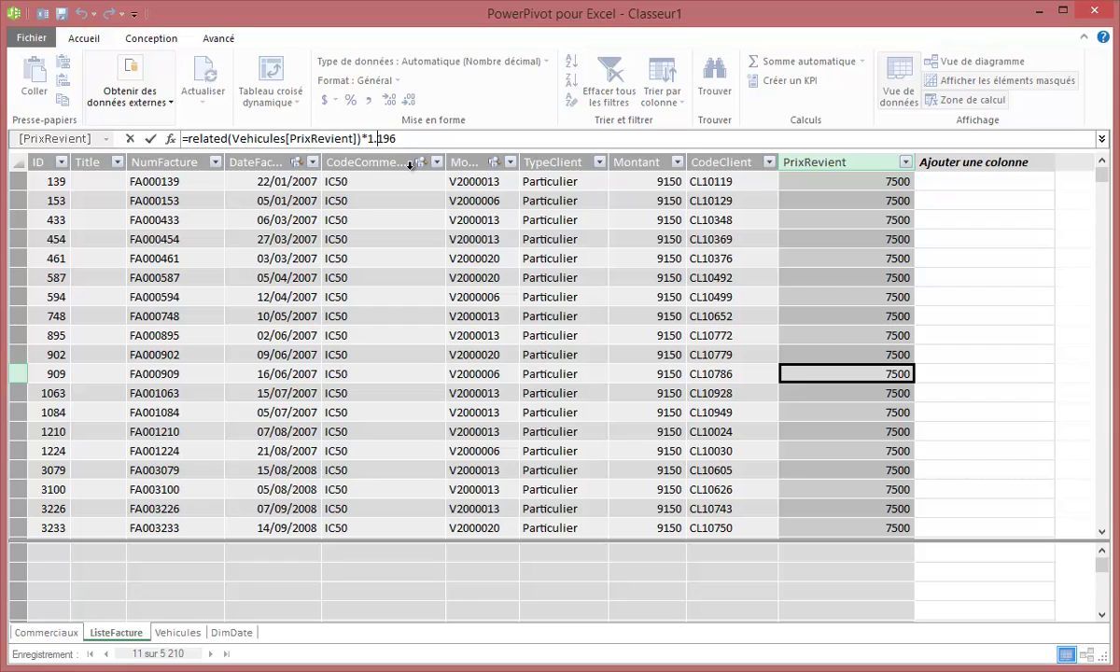
text(,)
key(Return)
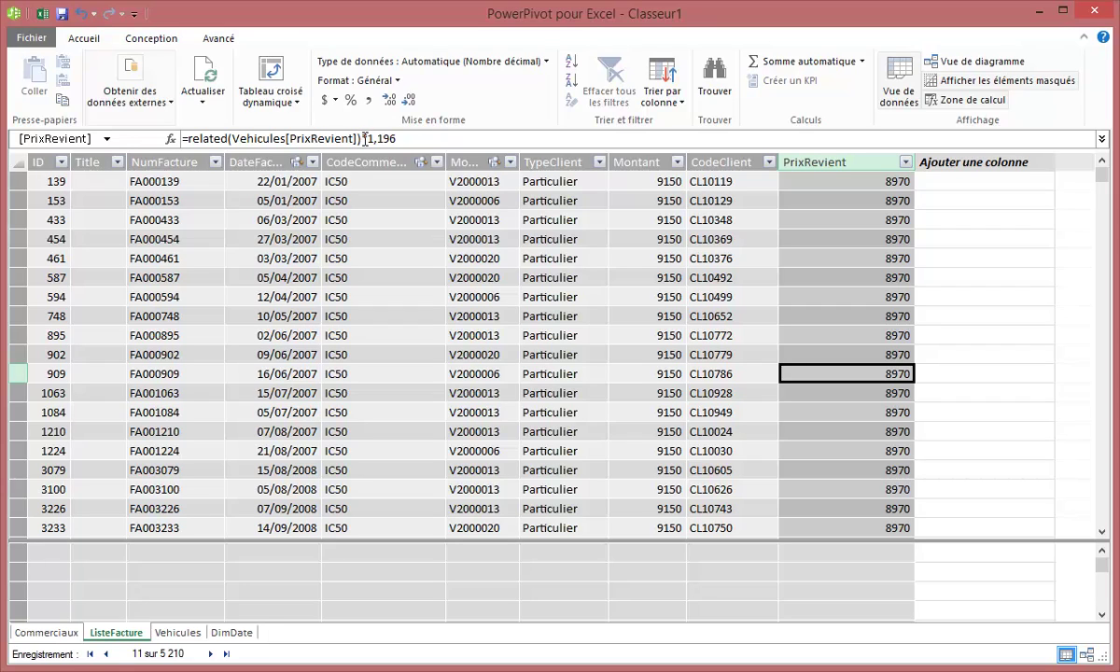
drag(362, 138, 467, 131)
key(Delete)
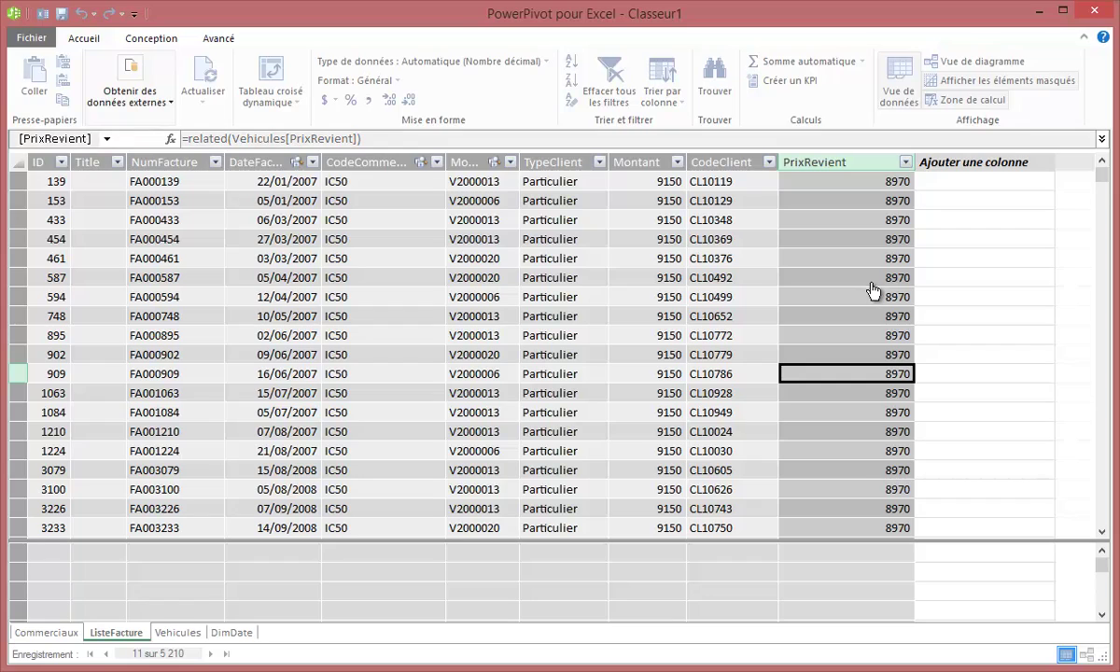
key(Return)
click(963, 185)
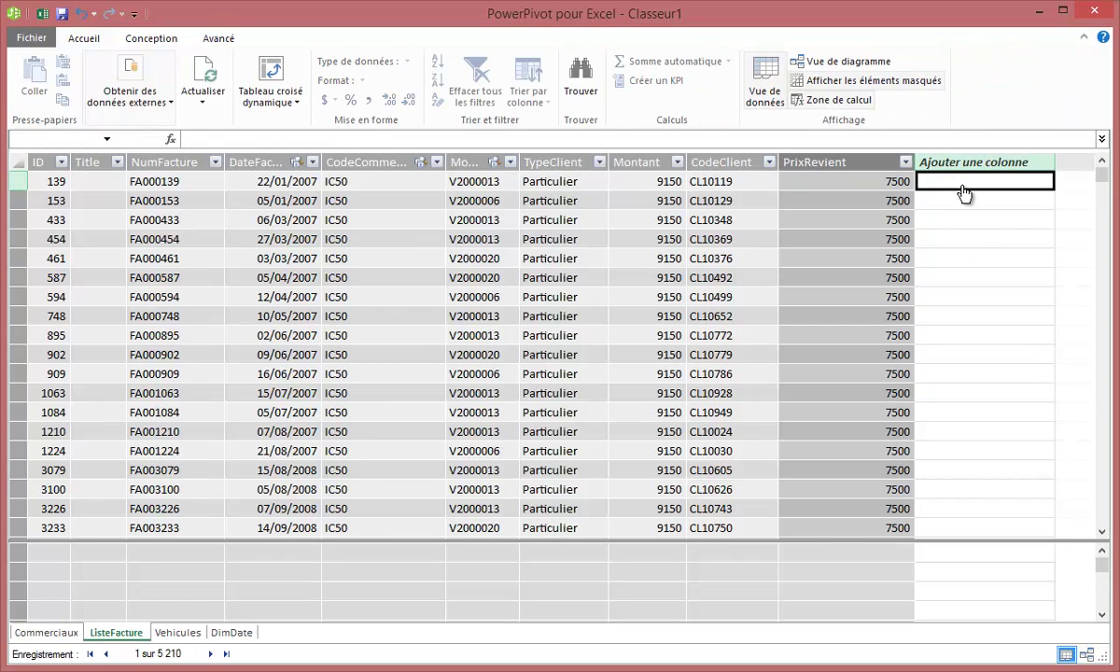
Add a new column with the formula =[Montant]-[PrixRevient], giving 1650
click(859, 137)
text(=)
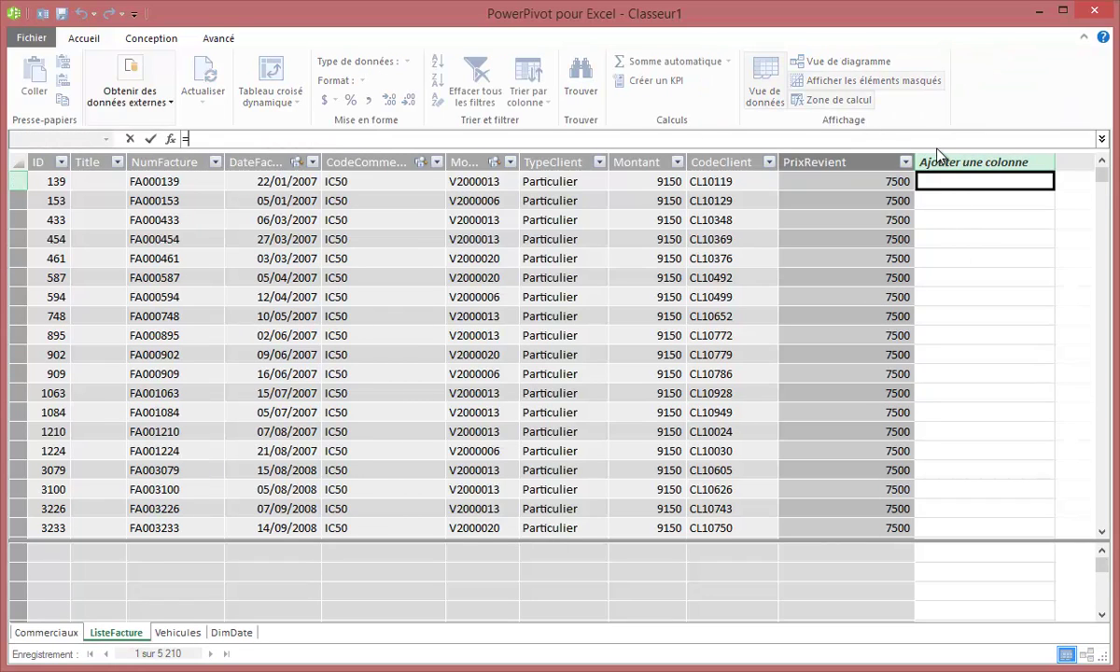
click(660, 181)
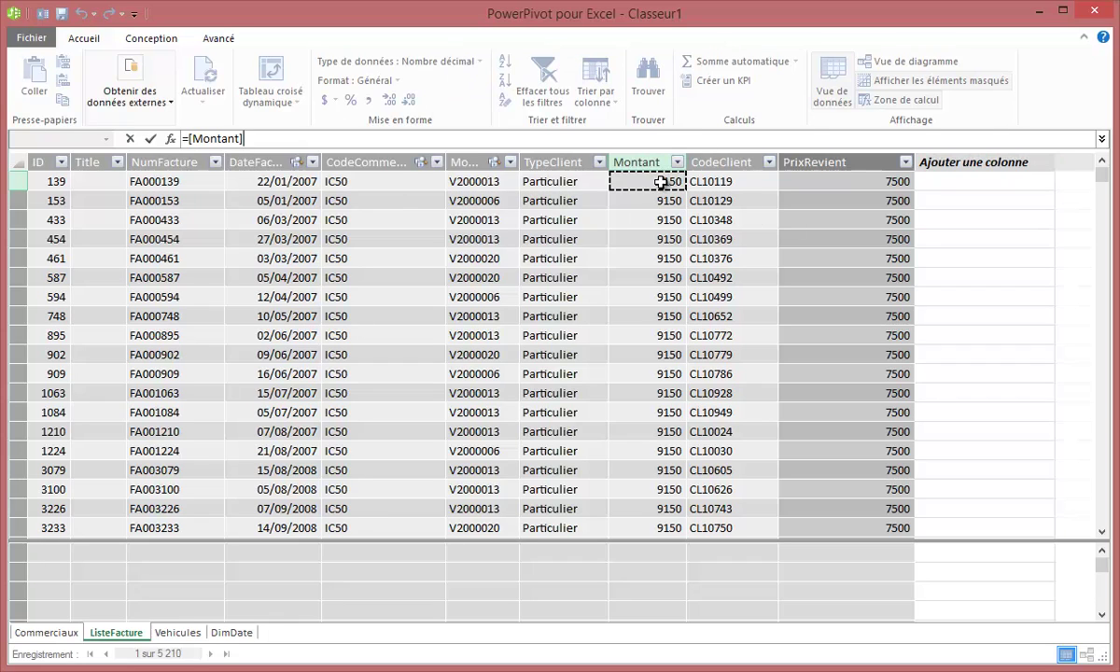
click(821, 181)
key(Return)
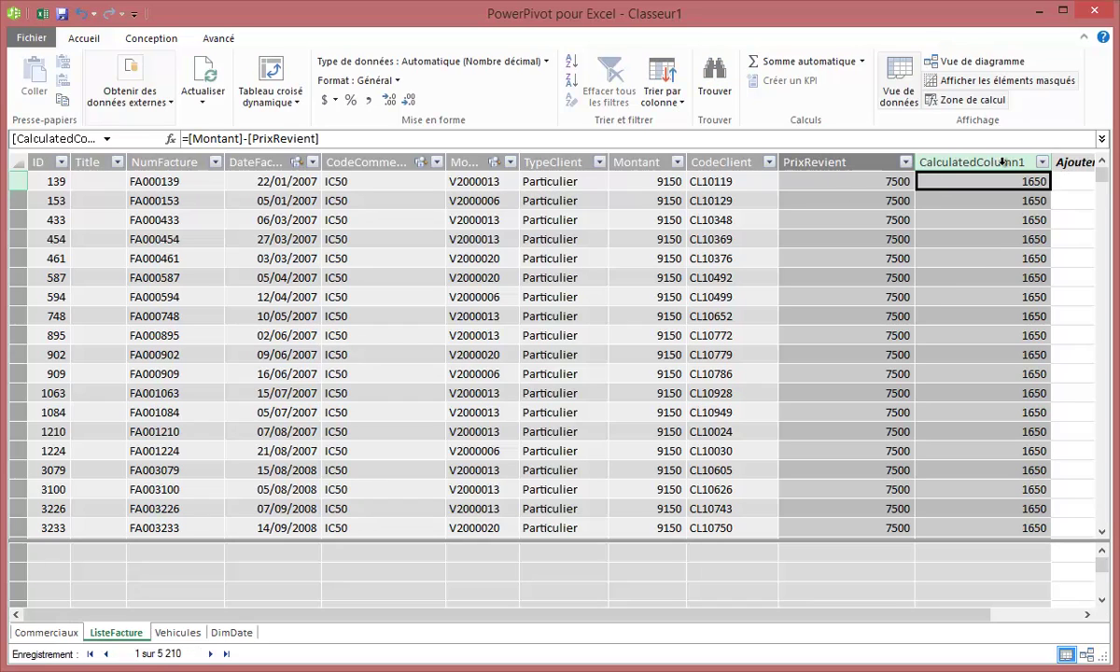
Name the new column Marge and return to the Excel workbook
double_click(1003, 162)
text(Marge)
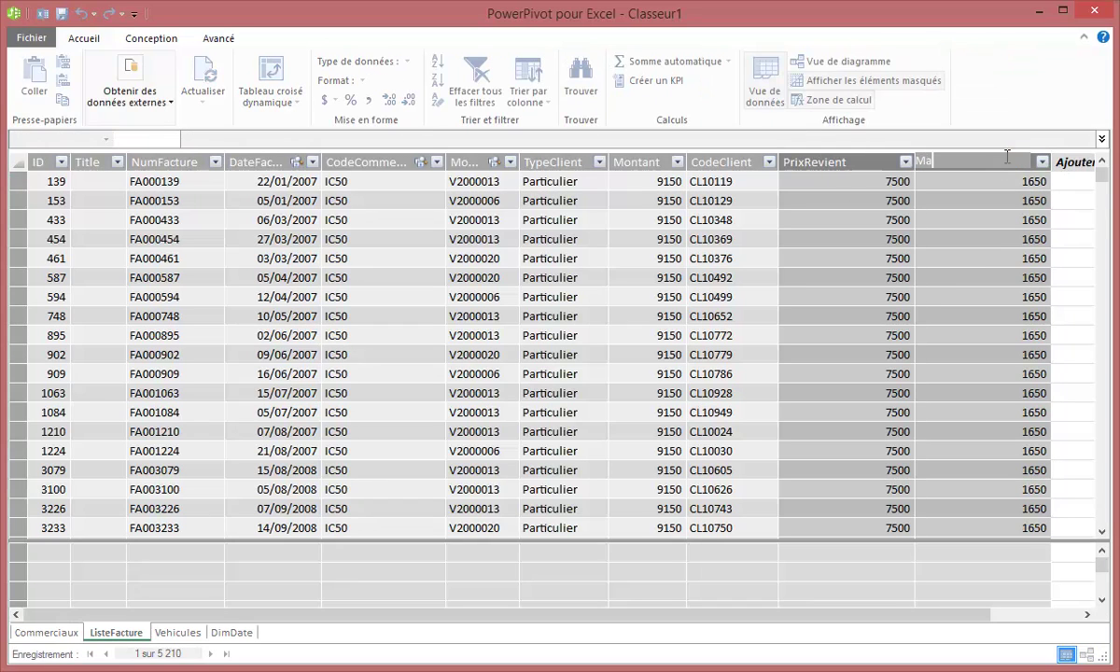
click(936, 318)
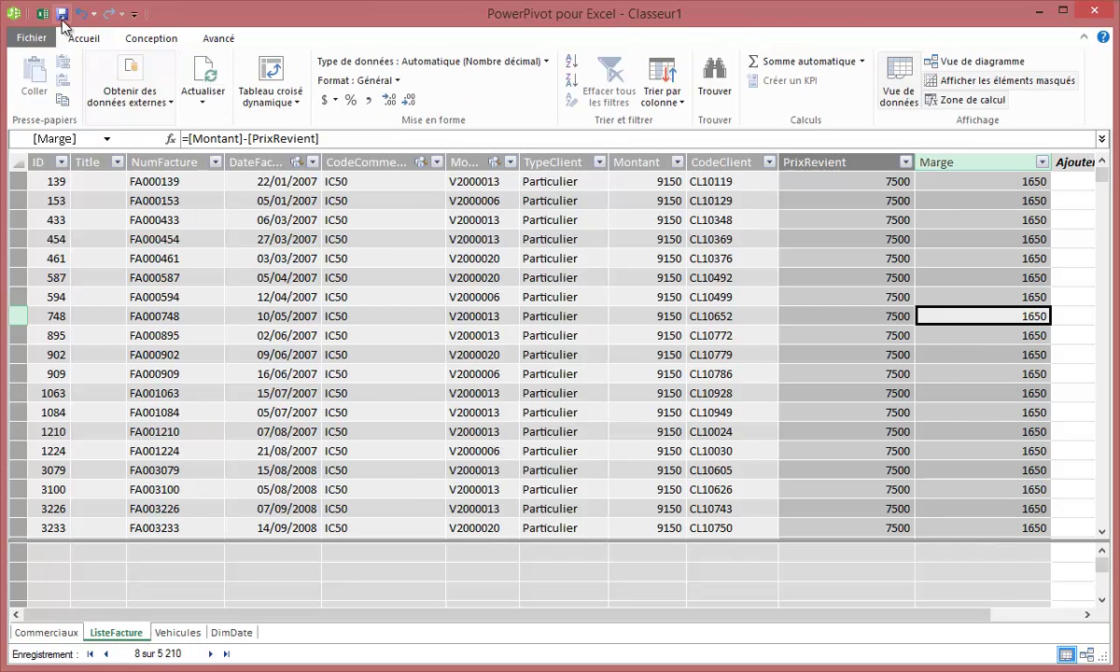
click(42, 13)
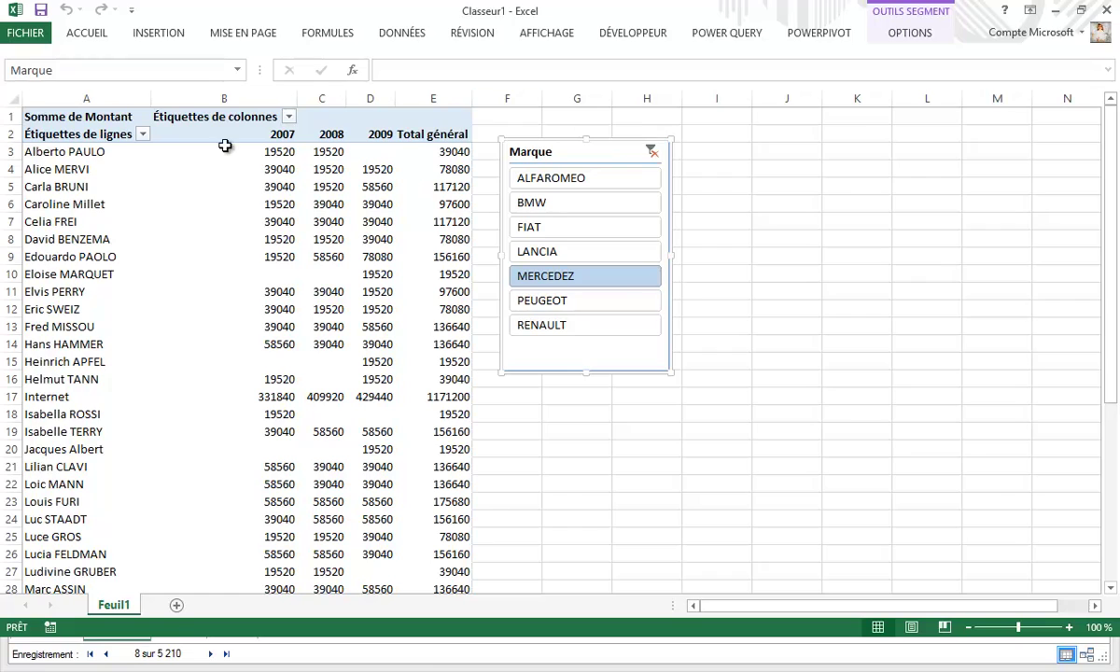
Replace Somme de Montant with ListeFacture's Marge in the pivot values and clear the Marque slicer filter
click(271, 342)
drag(1036, 526, 994, 280)
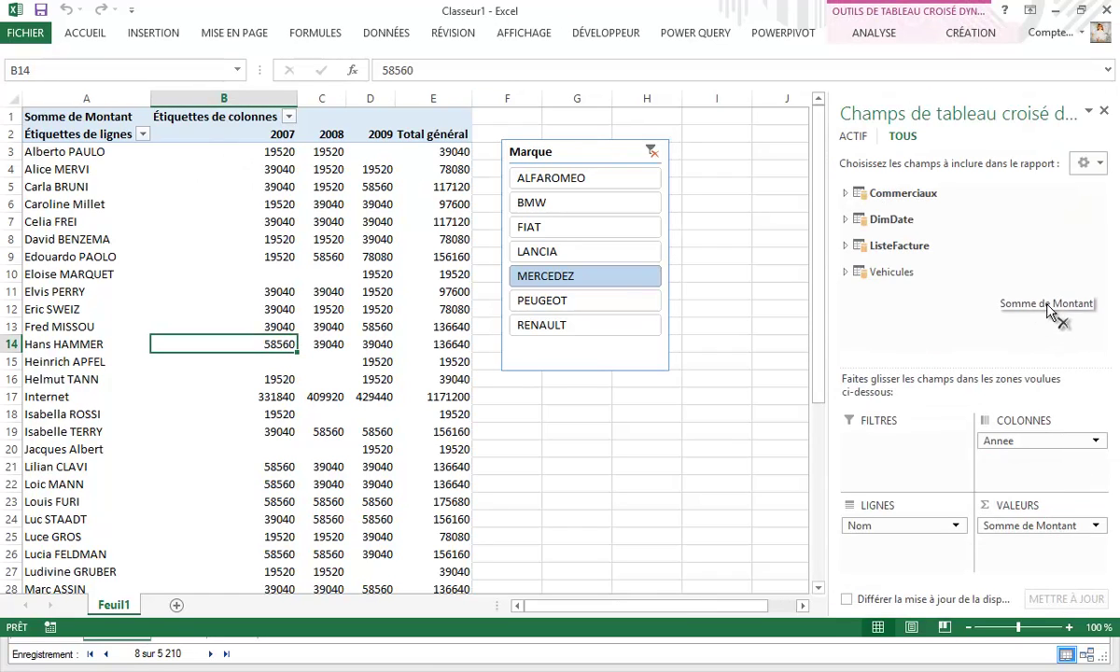
click(846, 246)
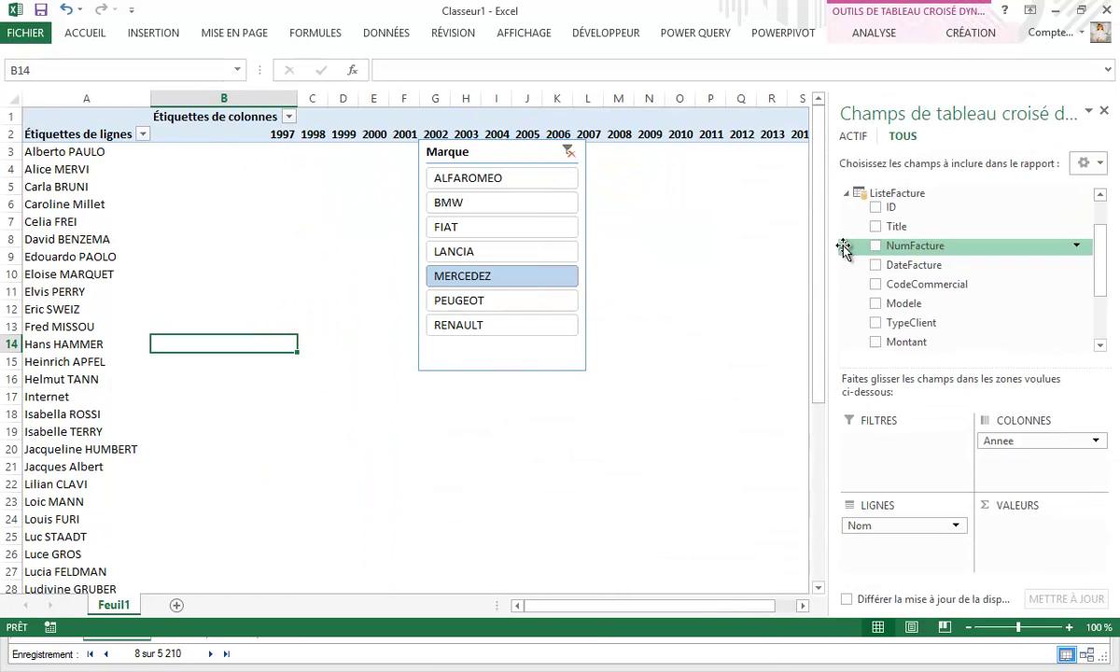
scroll(1092, 308, down, 3)
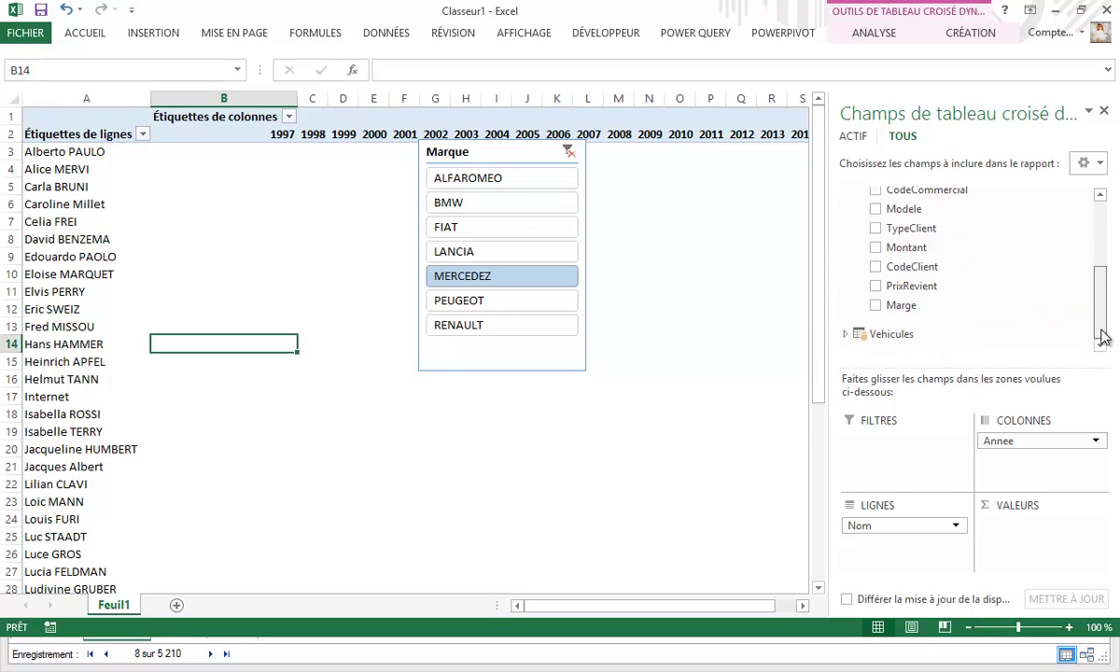
mouse_move(901, 305)
mouse_down()
mouse_move(1065, 607)
mouse_move(1044, 526)
mouse_up()
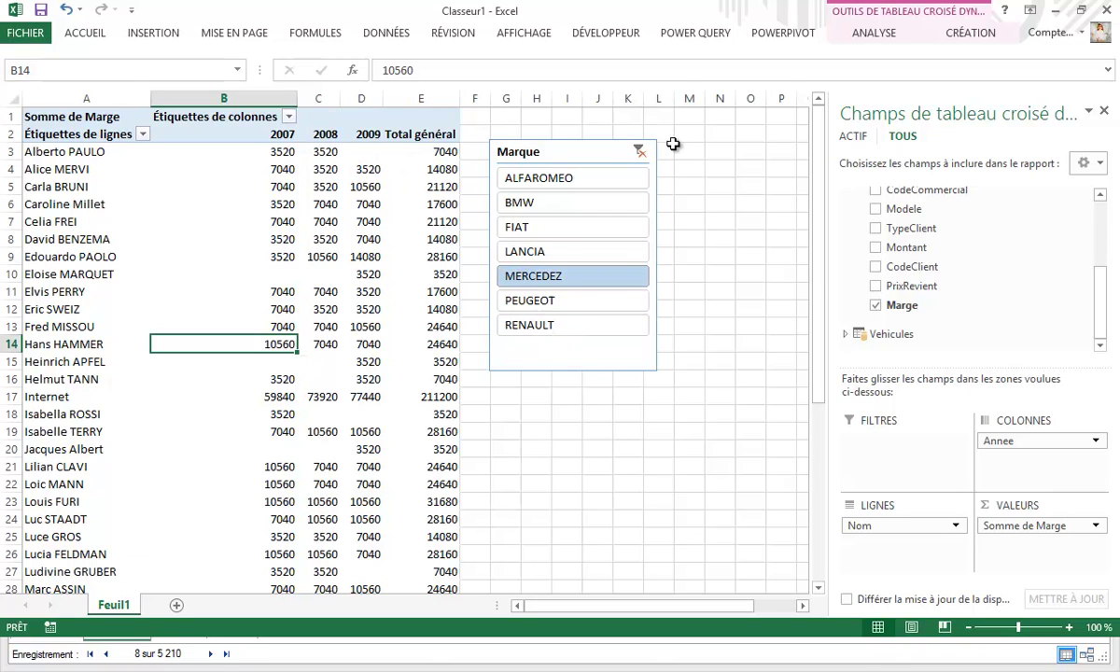
click(639, 153)
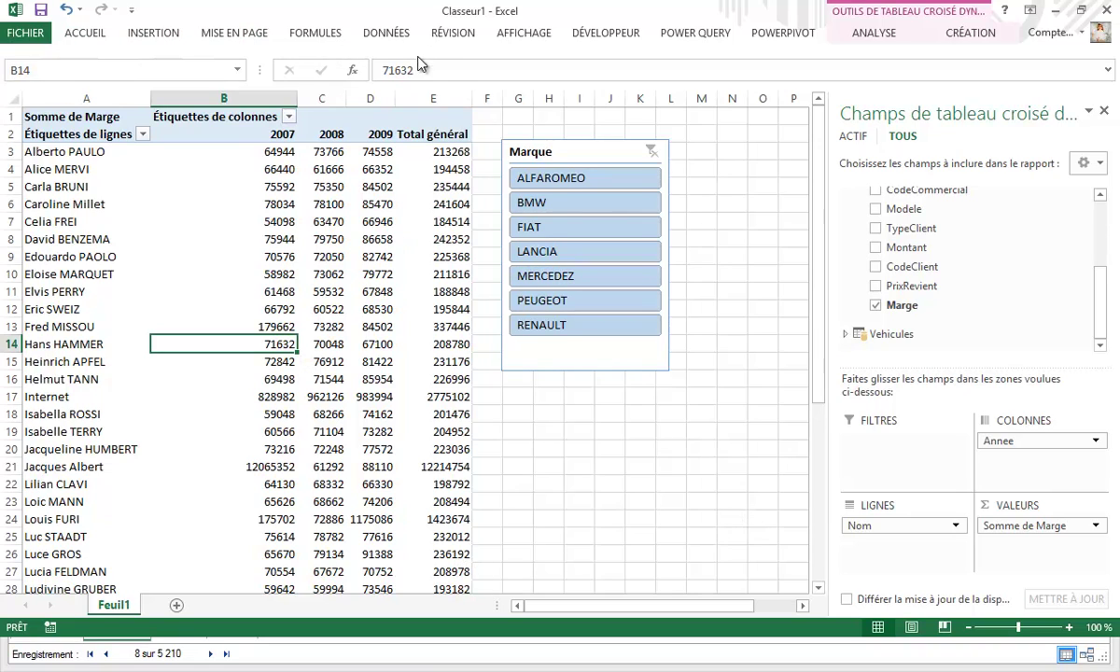
Show the POWERPIVOT ribbon commands in the workbook
click(784, 33)
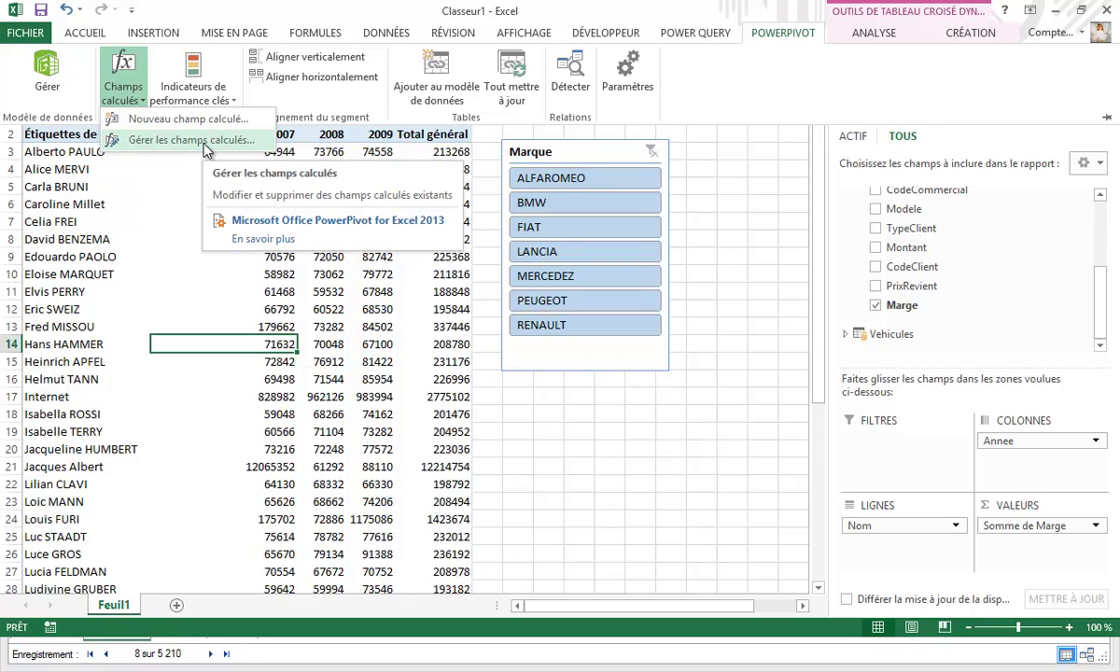
Start a new calculated field in ListeFacture named TotalMarge
click(194, 119)
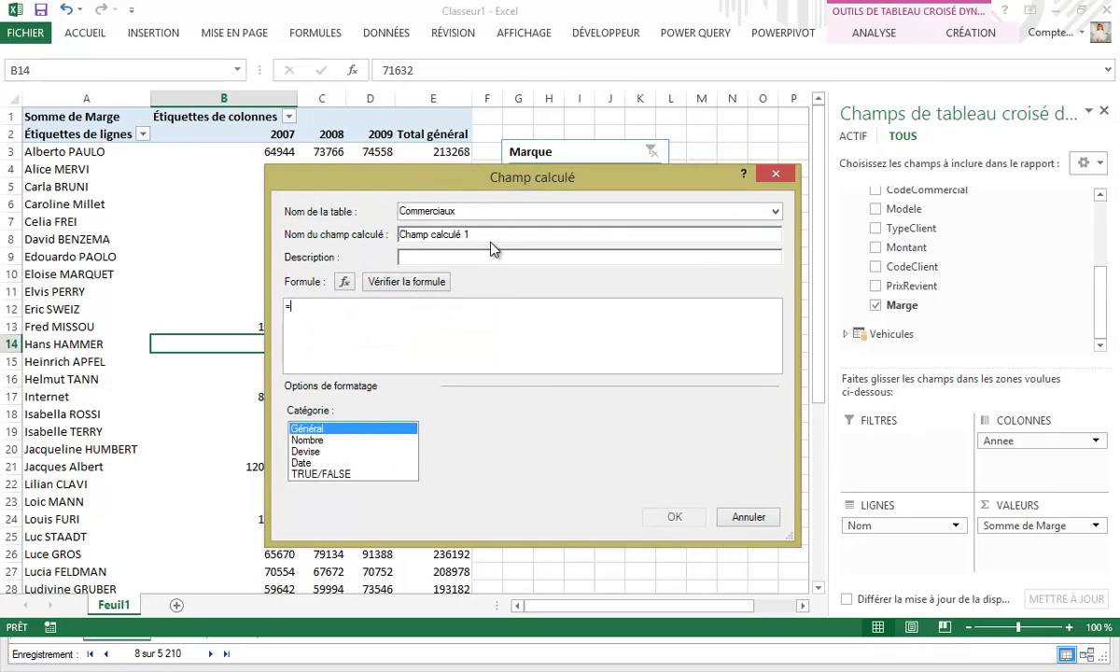
click(775, 213)
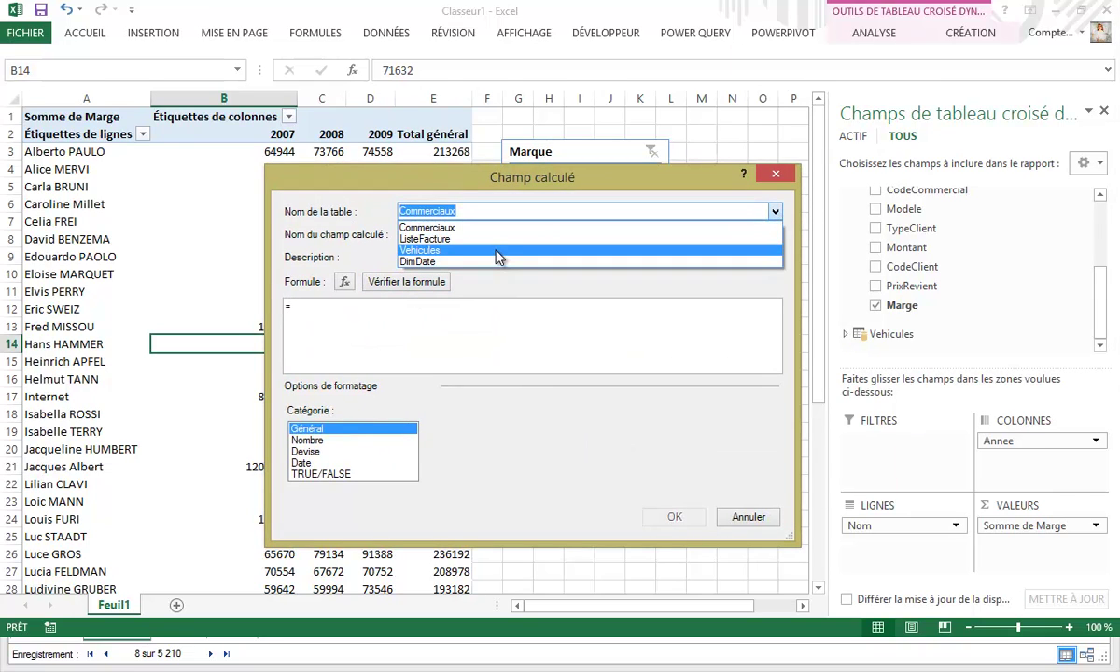
click(498, 239)
key(Tab)
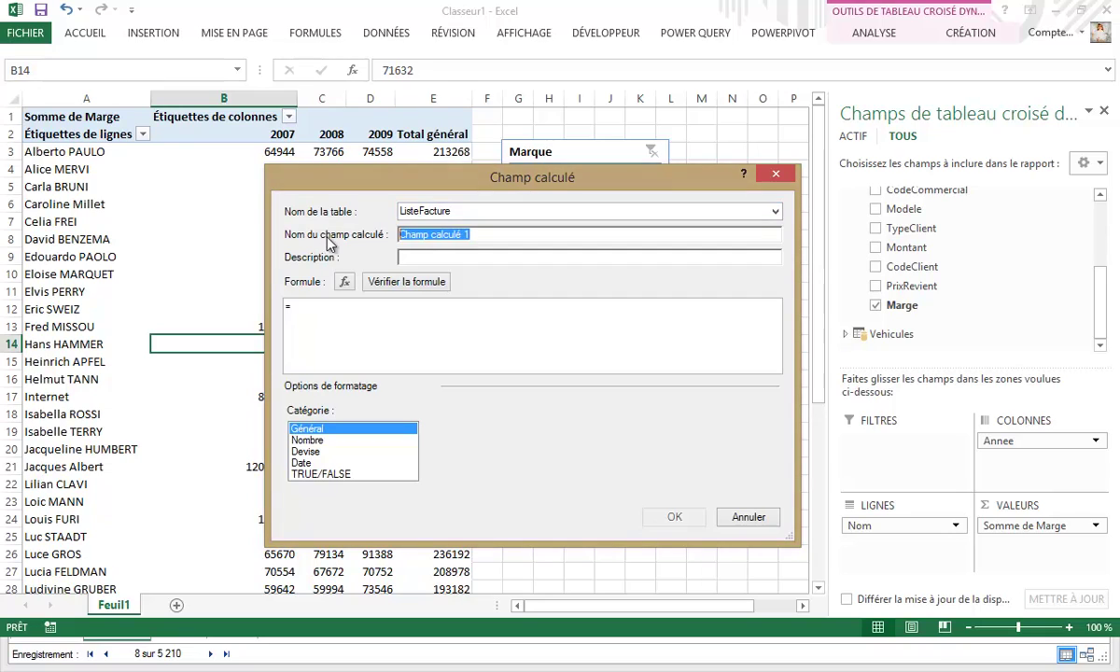
text(Ma)
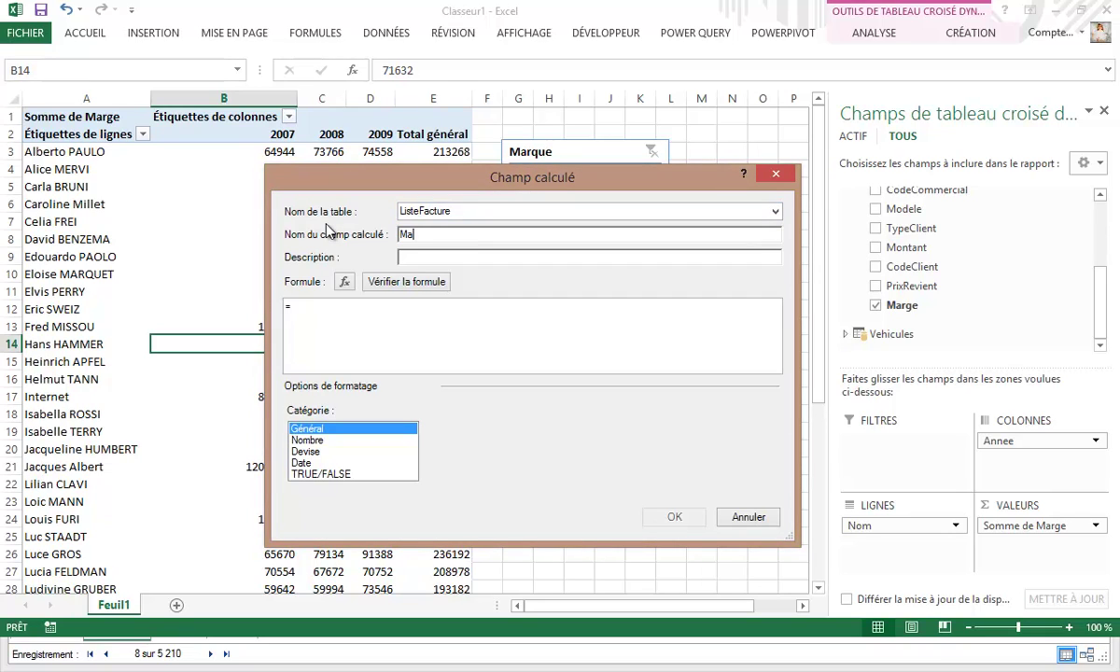
text(rg)
text(e)
click(401, 236)
text(Total)
Enter =SUM(ListeFacture[Marge]), format as Nombre with thousands separator, and create the field
click(343, 310)
text(s)
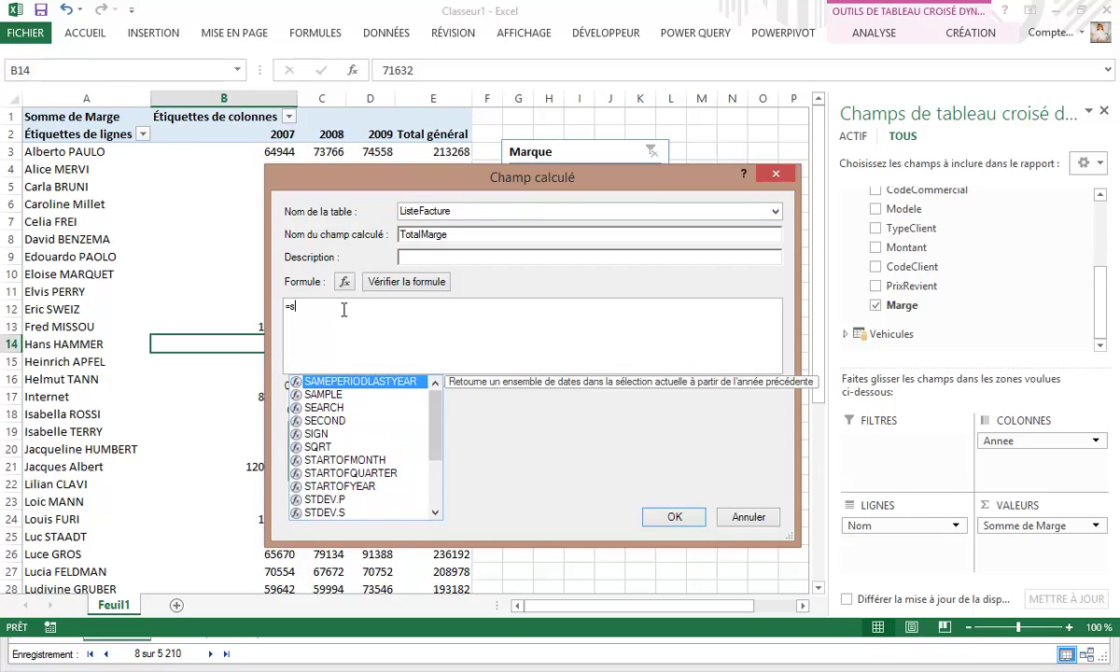
text(um()
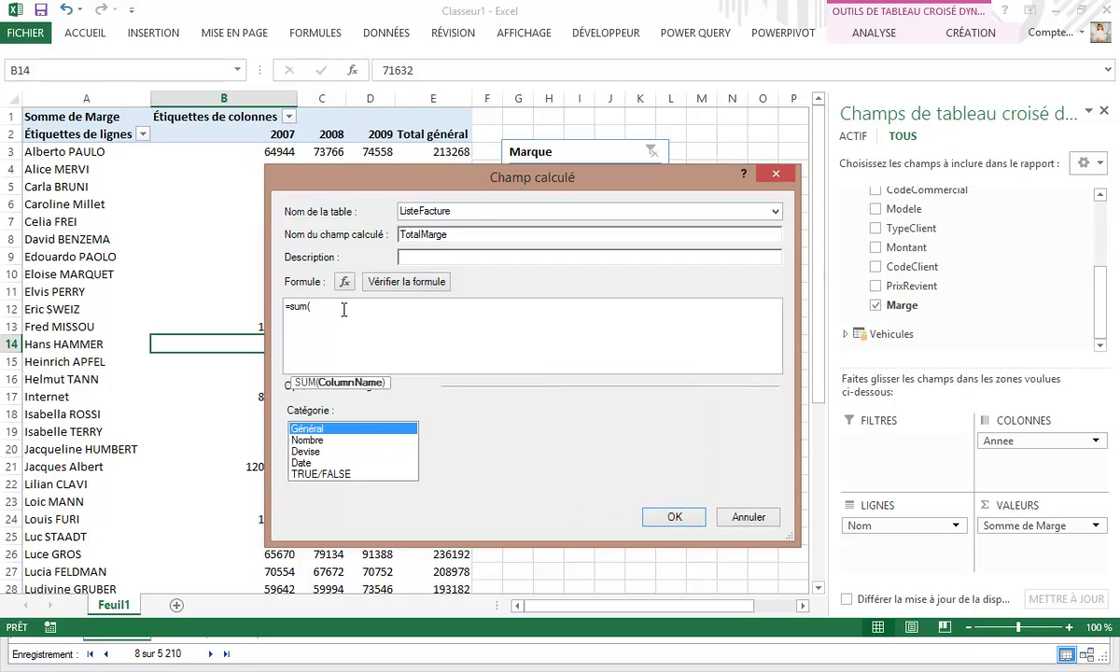
text(l)
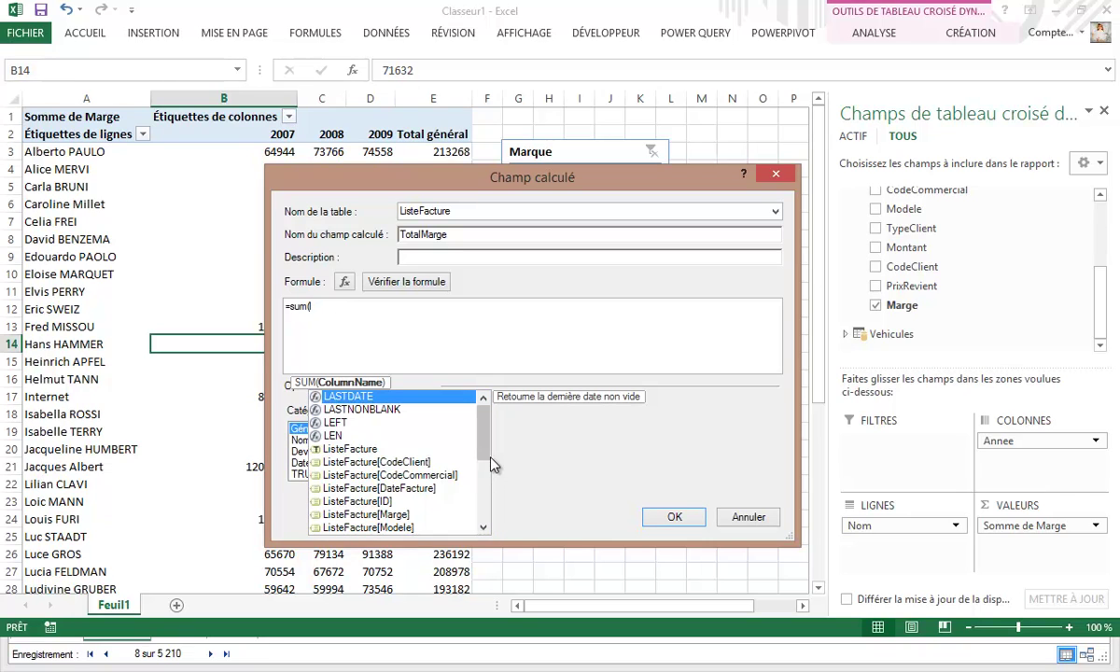
double_click(409, 515)
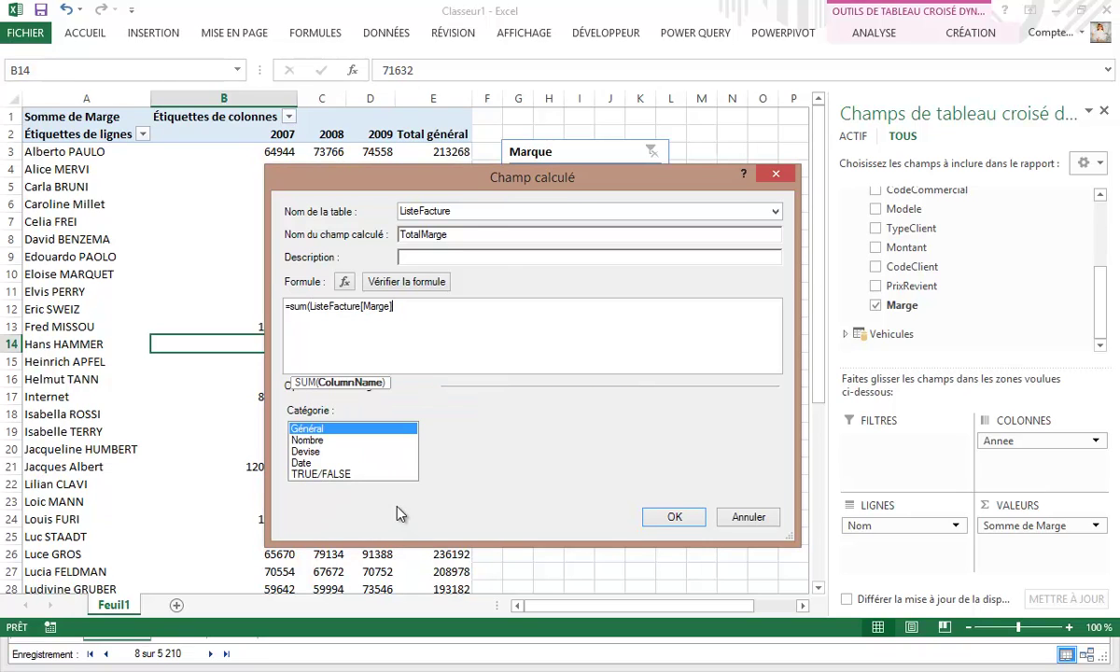
text())
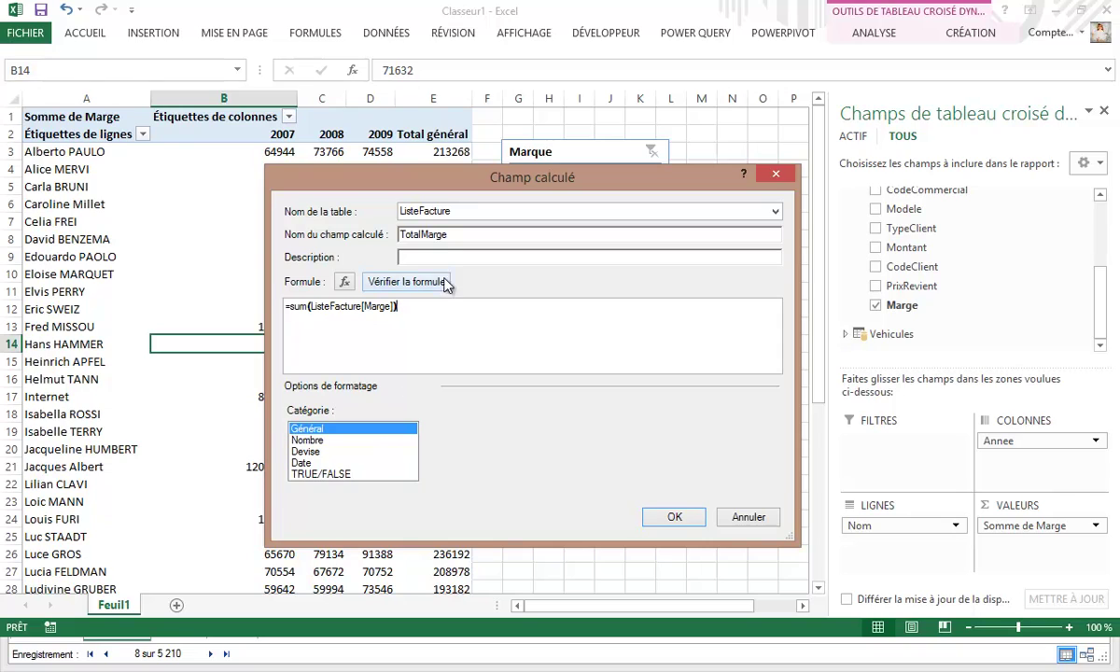
click(440, 284)
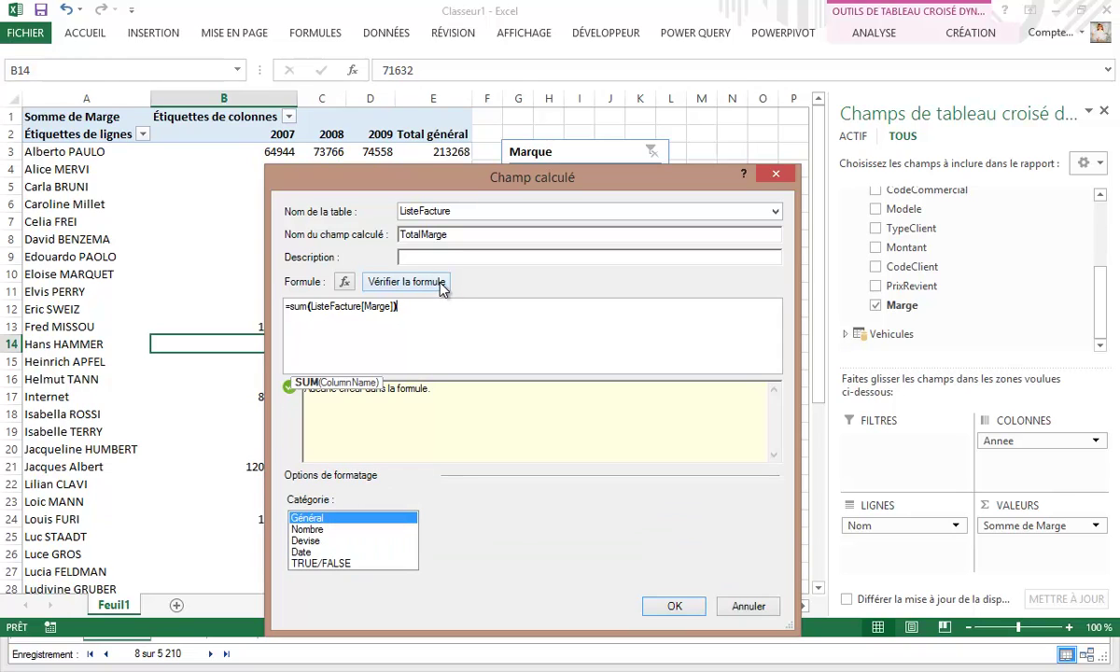
click(317, 530)
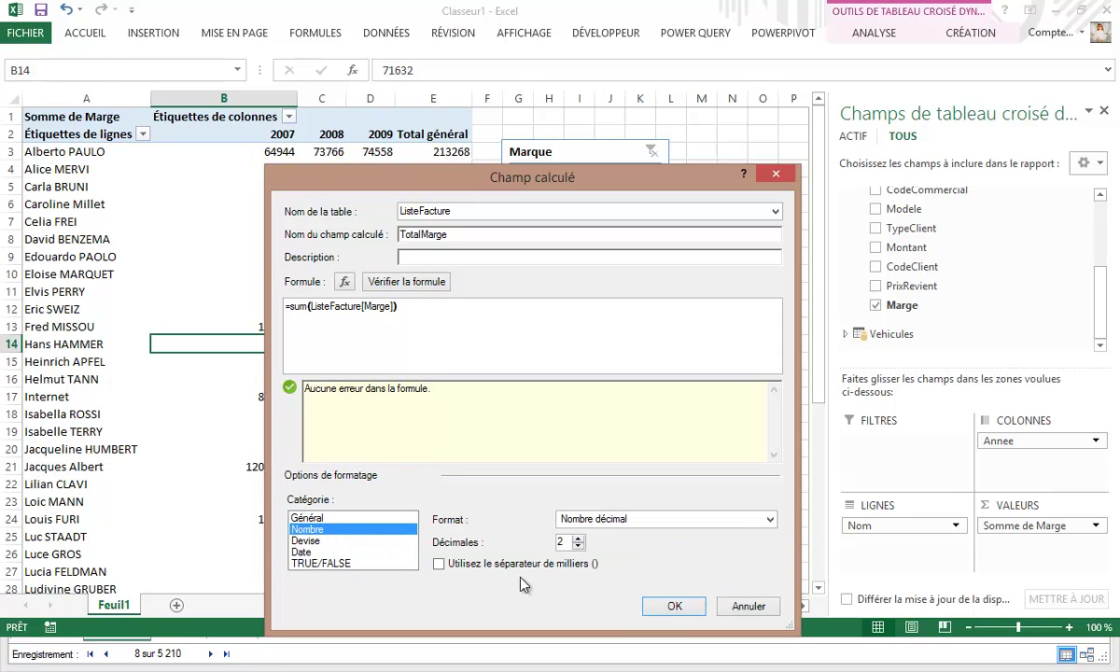
click(439, 564)
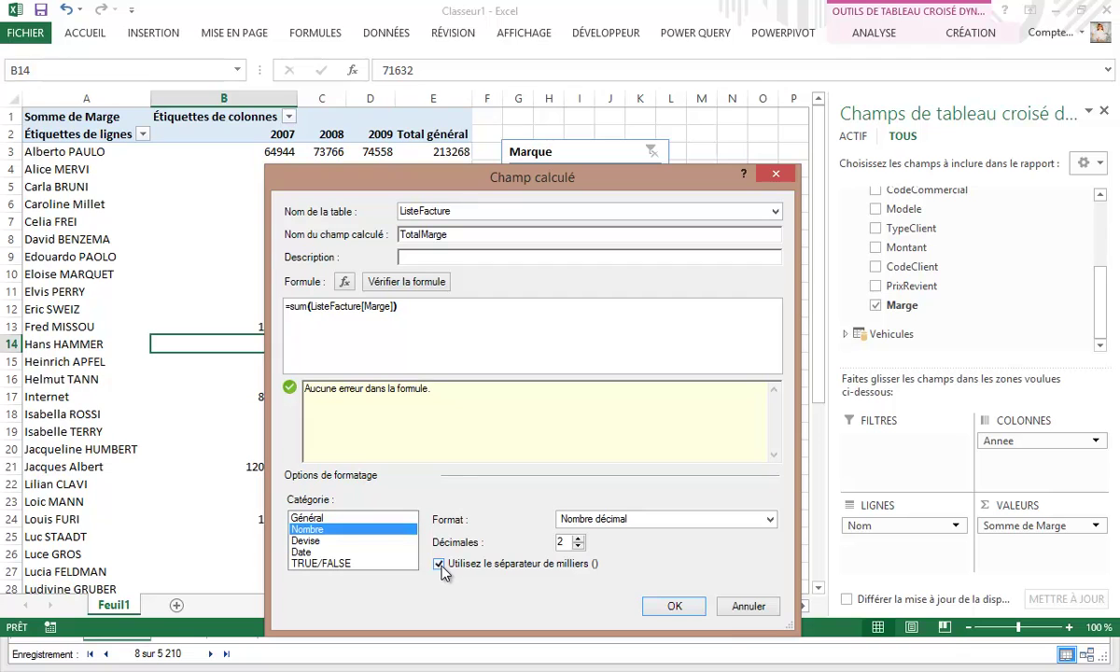
click(676, 606)
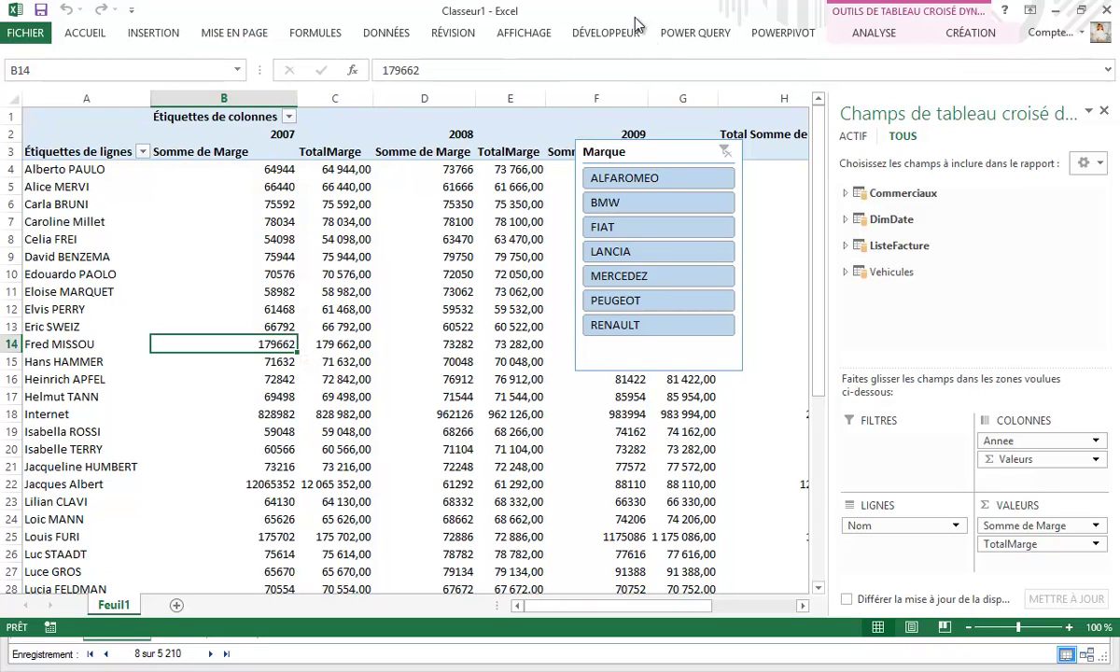
click(793, 37)
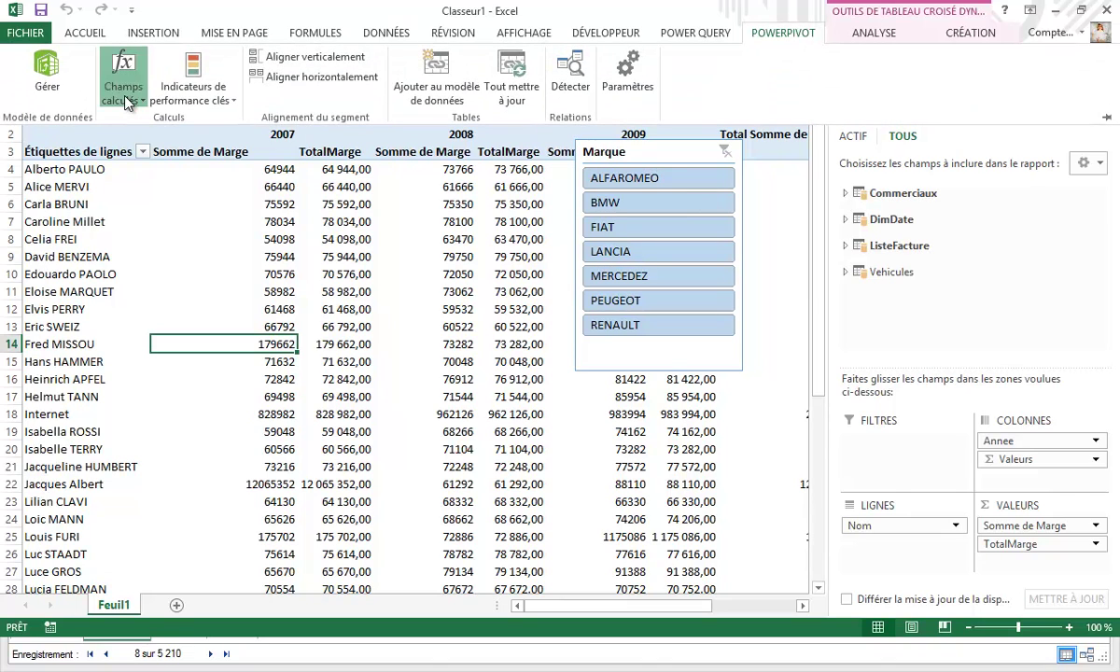
Start a new calculated field named TotalMargePrec
click(123, 79)
click(182, 119)
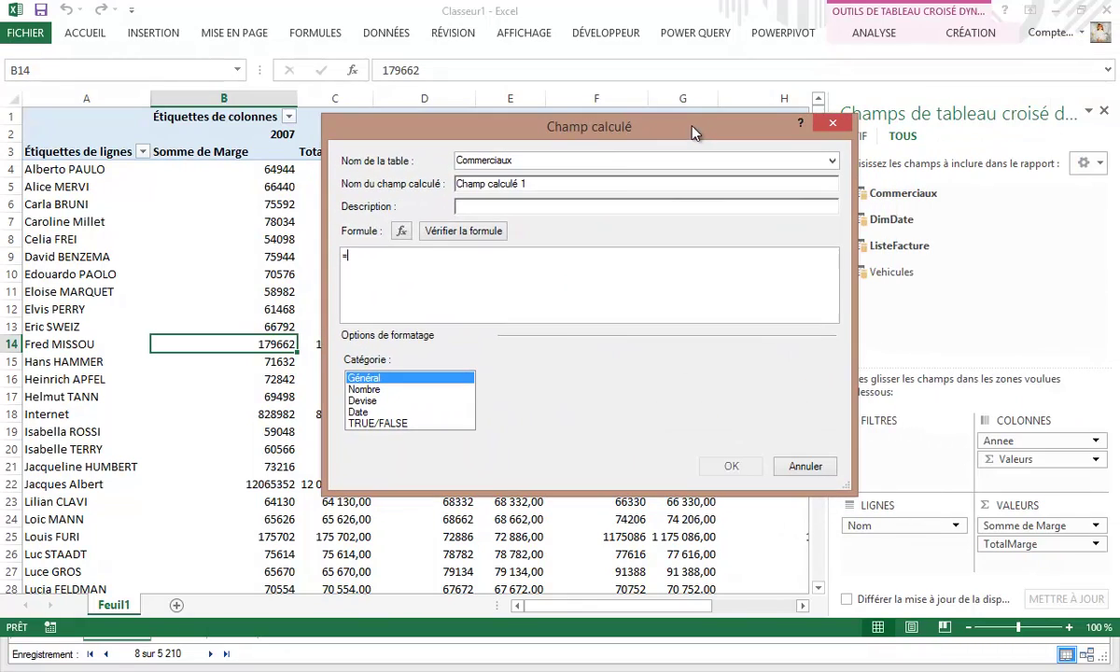
drag(555, 184, 453, 184)
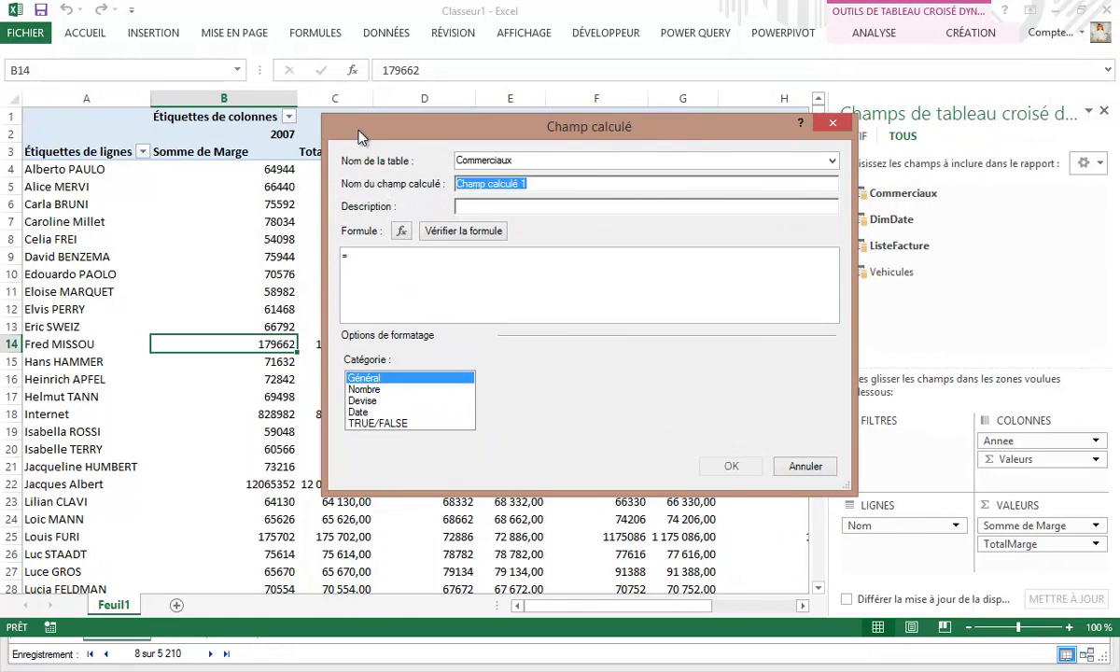
text(Total)
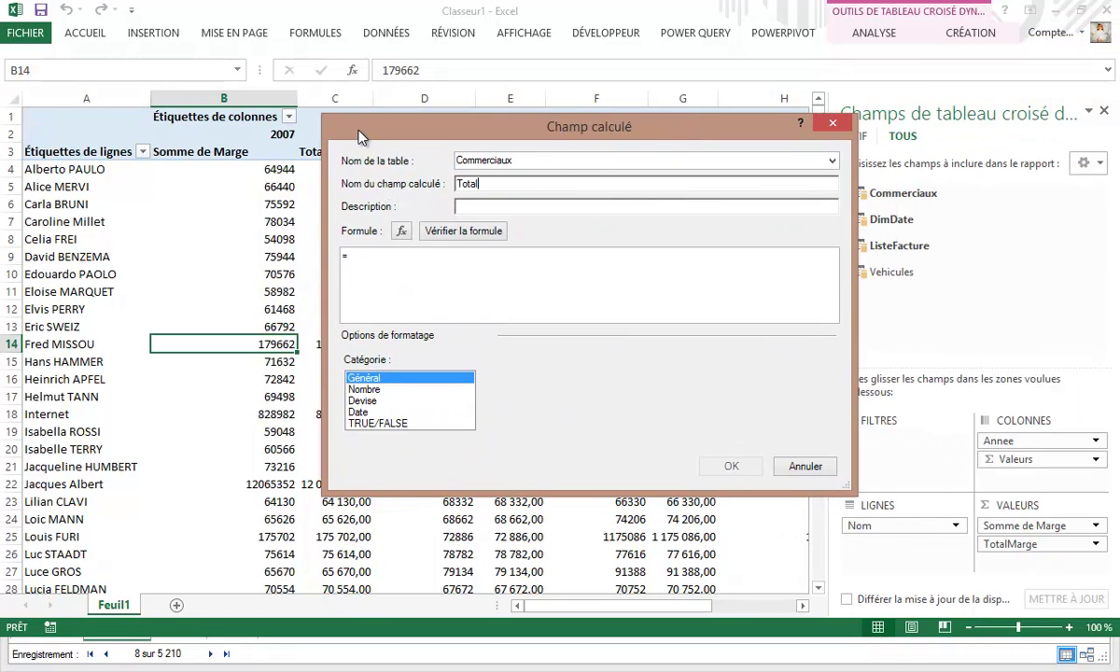
text(Marg)
text(ePrec)
Enter the formula =CALCULATE([TotalMarge];SAMEPERIODLASTYEAR(DimDate[Date]))
click(370, 260)
text(cal)
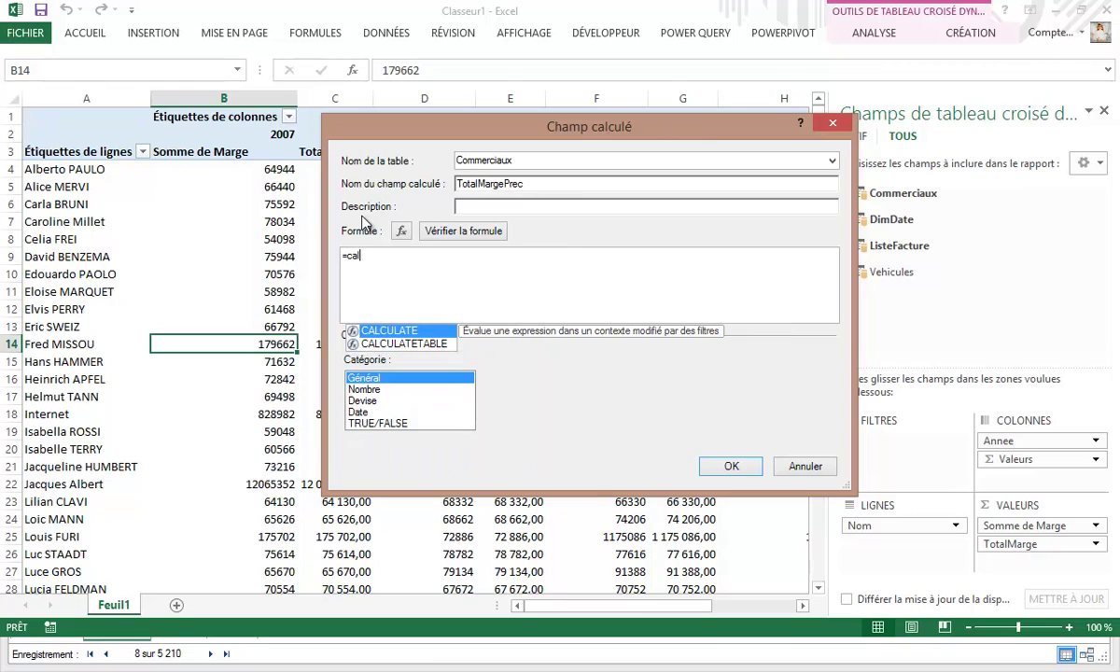
text(culate()
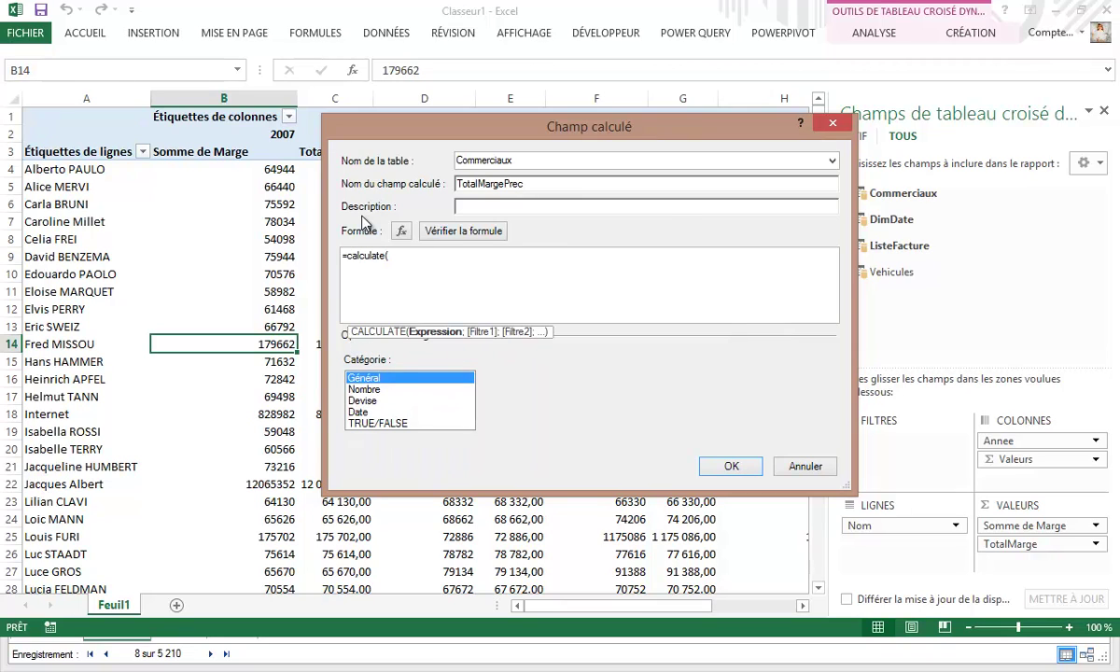
text([T)
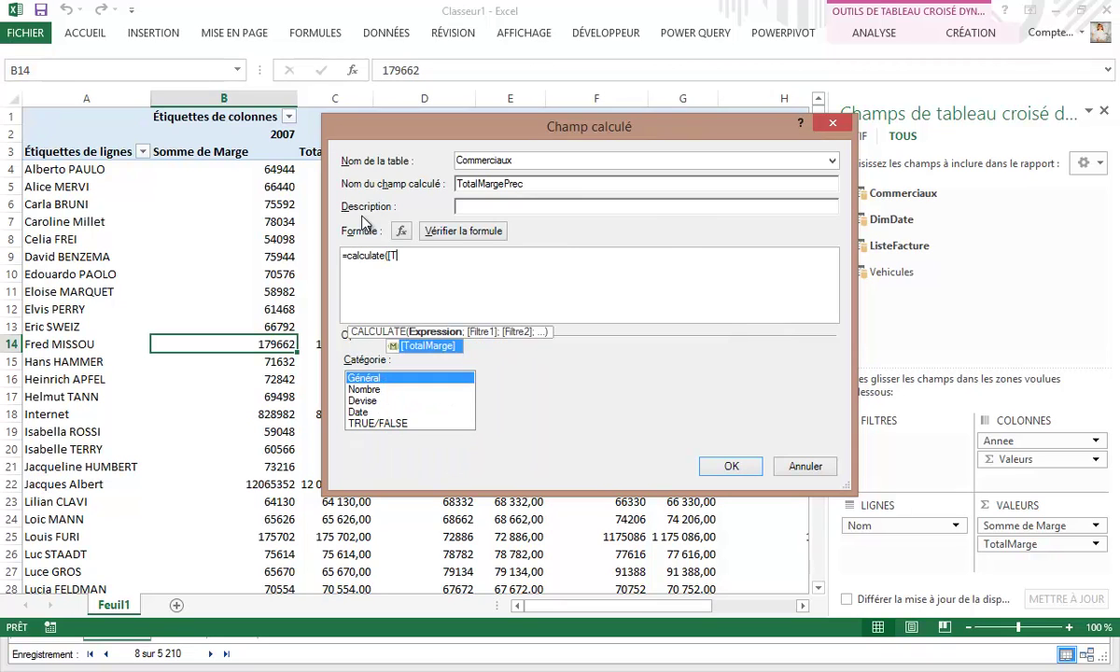
key(Tab)
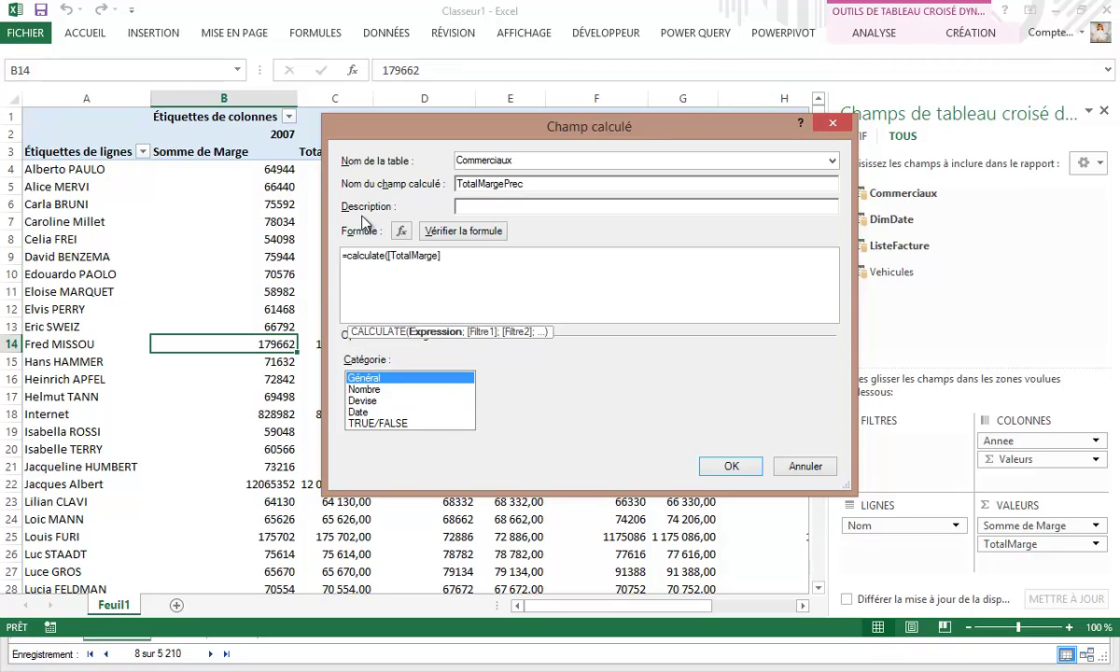
text(;sa)
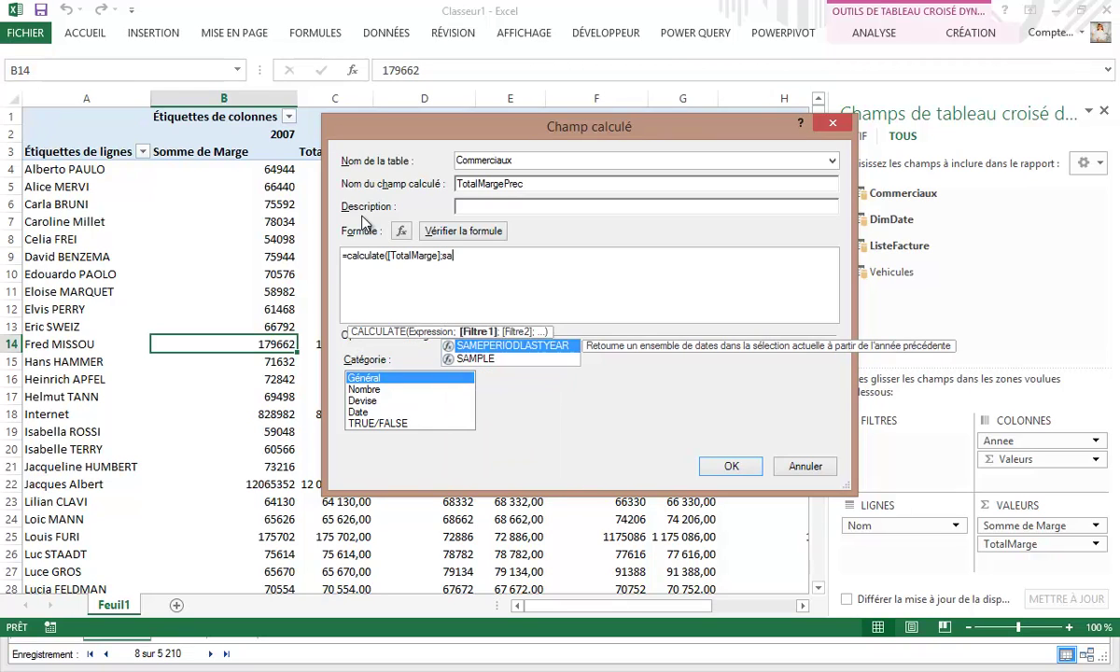
text(m)
key(Tab)
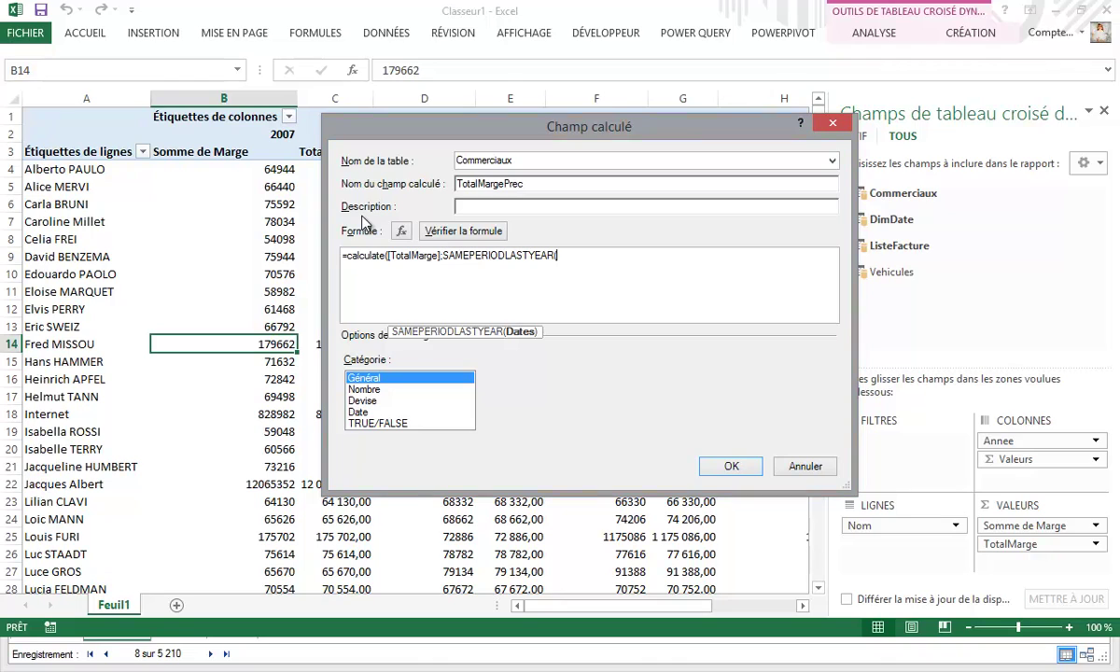
text(d)
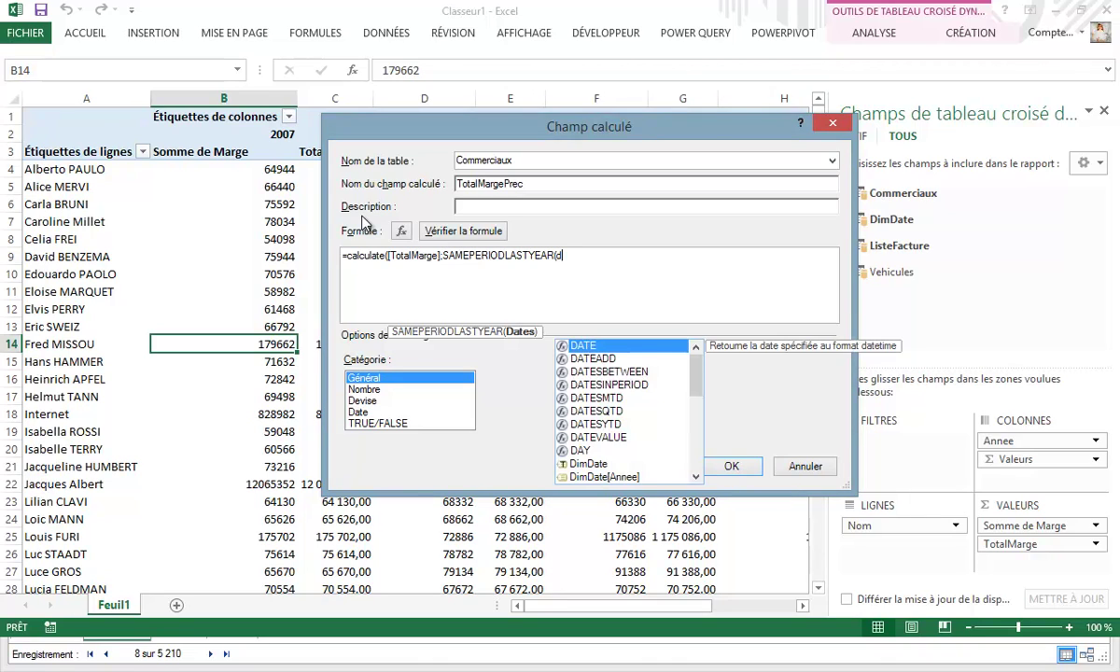
text(imdate)
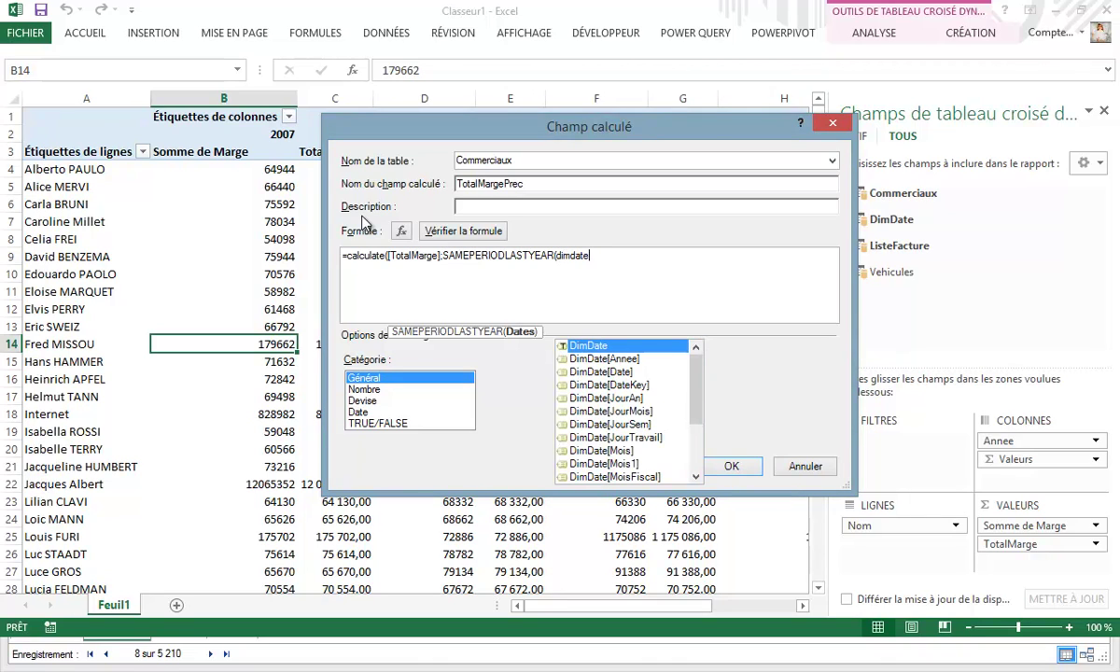
double_click(592, 371)
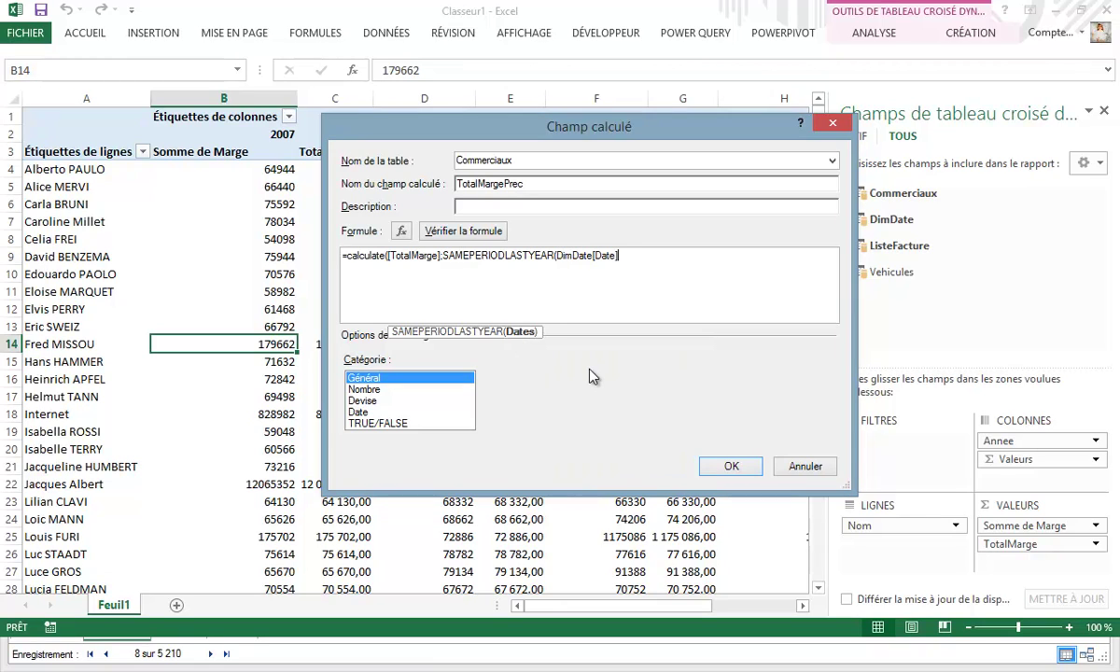
text()))
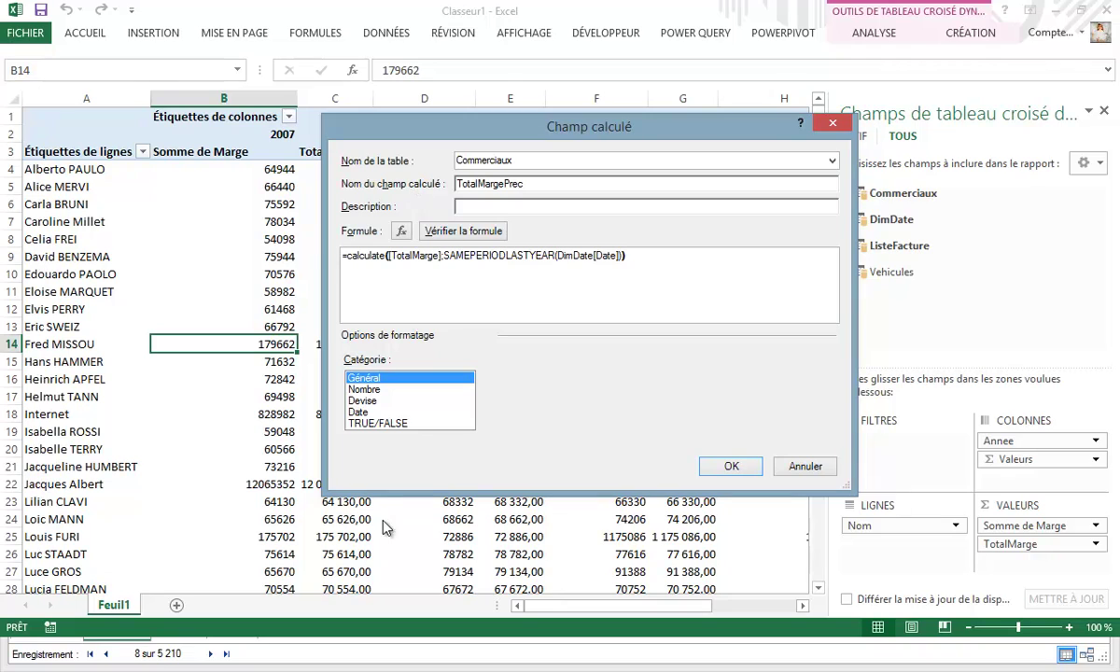
Format it as Nombre with thousands separator, store it in ListeFacture, and create it
click(381, 389)
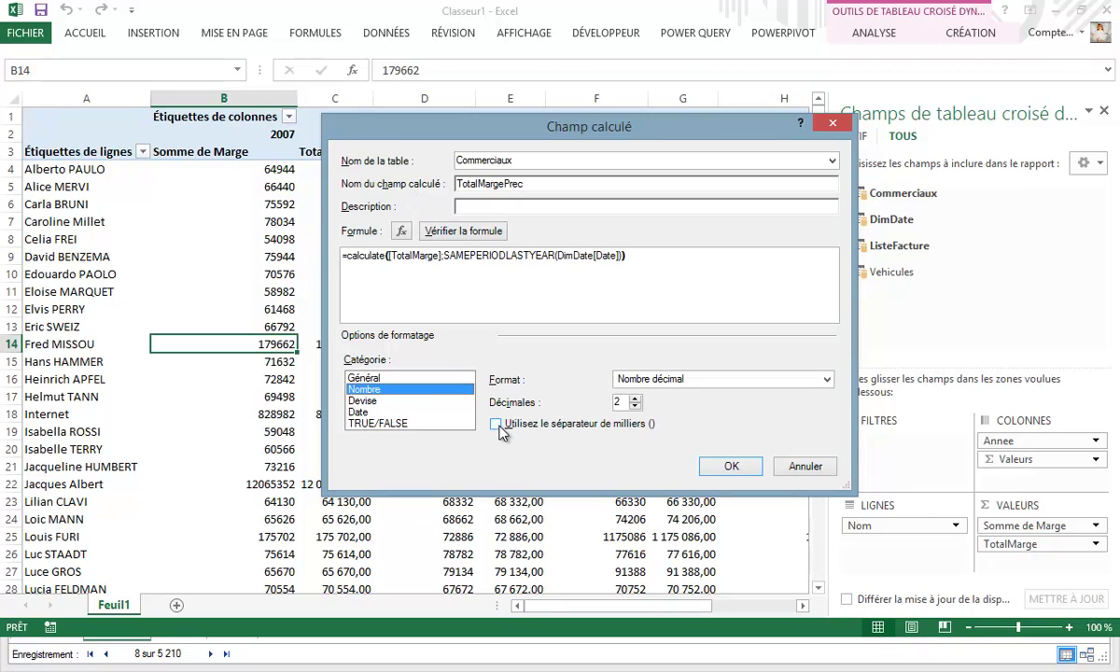
click(496, 425)
click(464, 230)
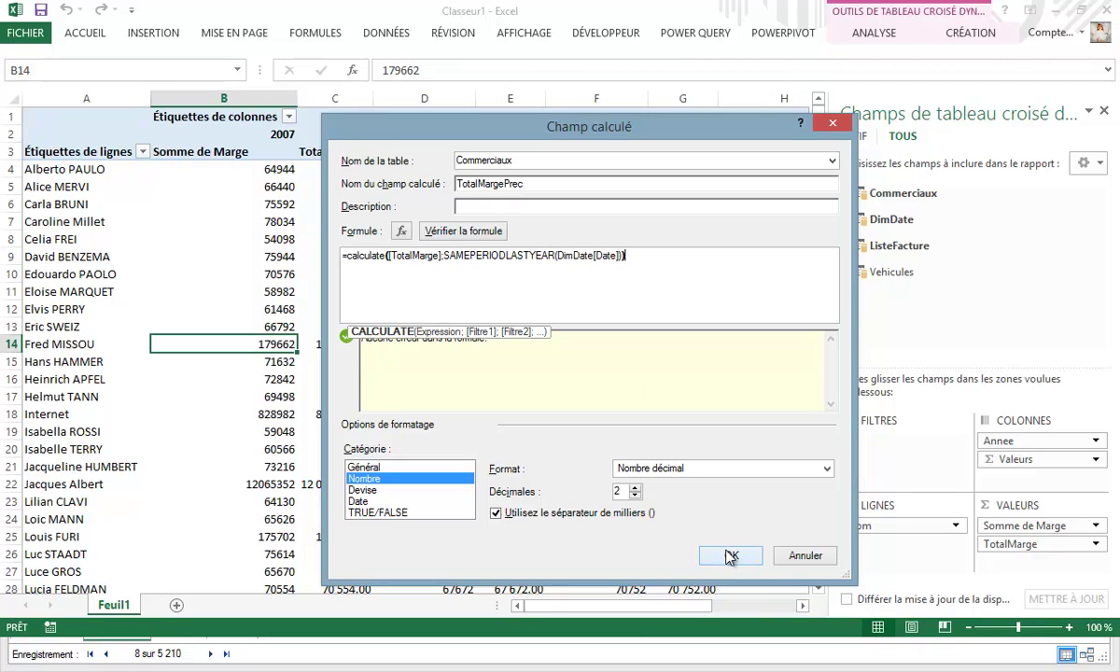
click(832, 161)
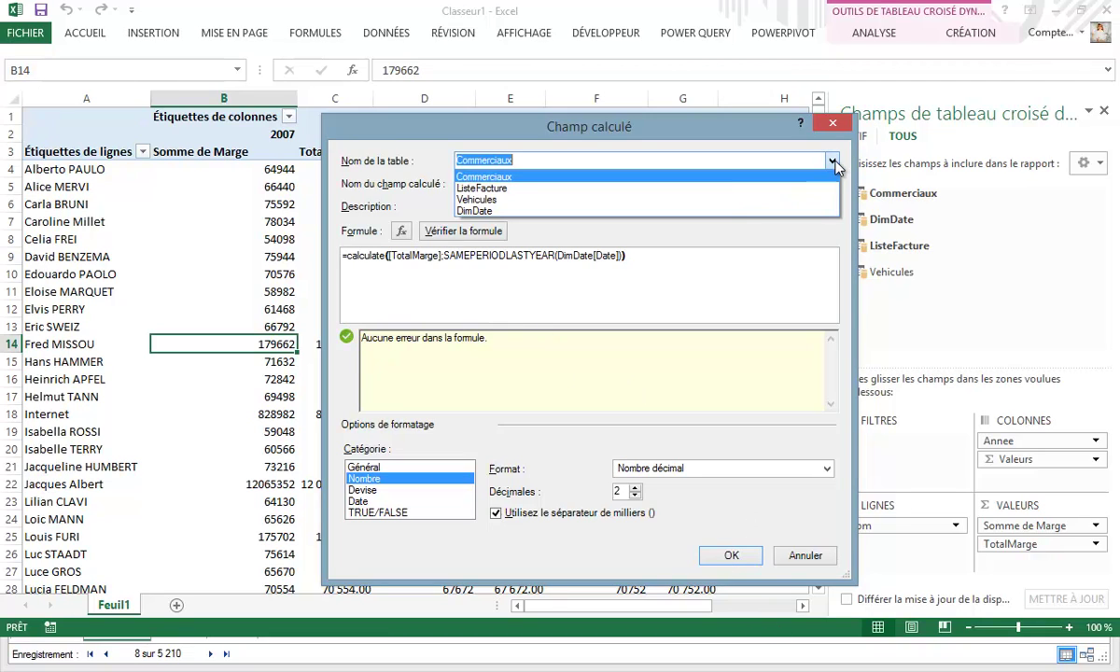
click(731, 190)
click(732, 556)
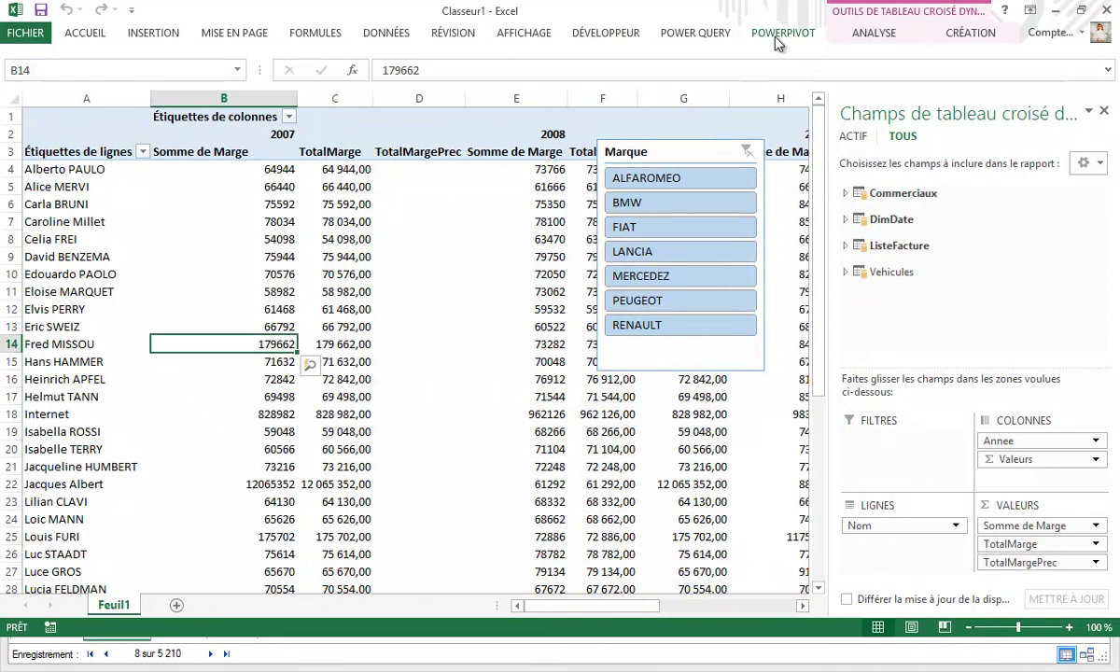
Start another new calculated field named EcartMarge
click(739, 33)
click(132, 89)
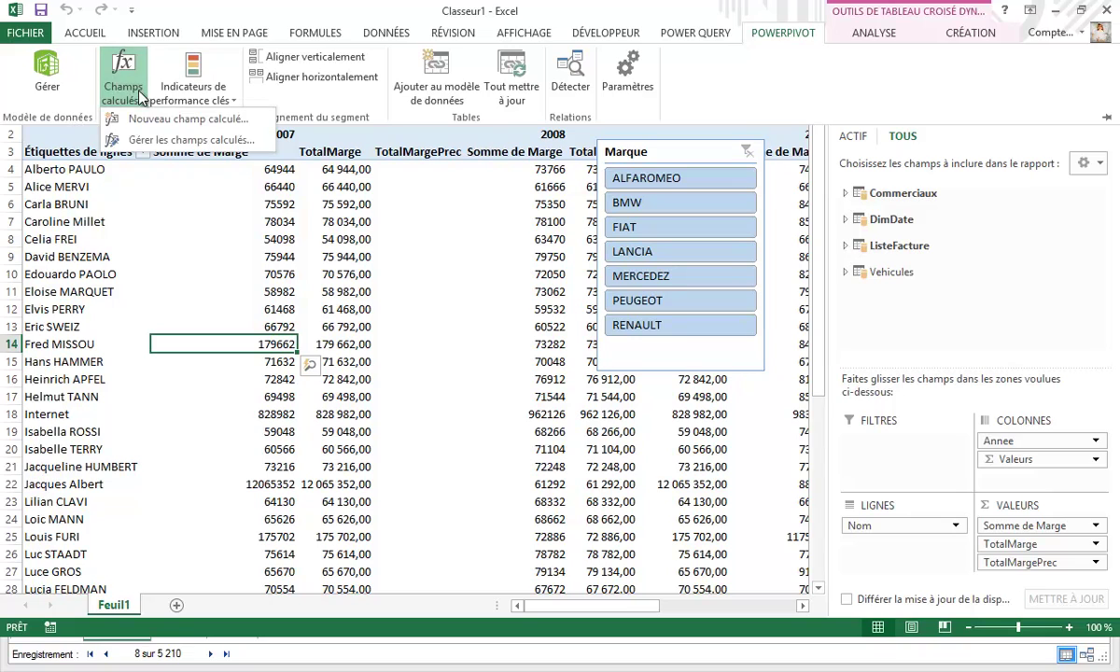
click(205, 140)
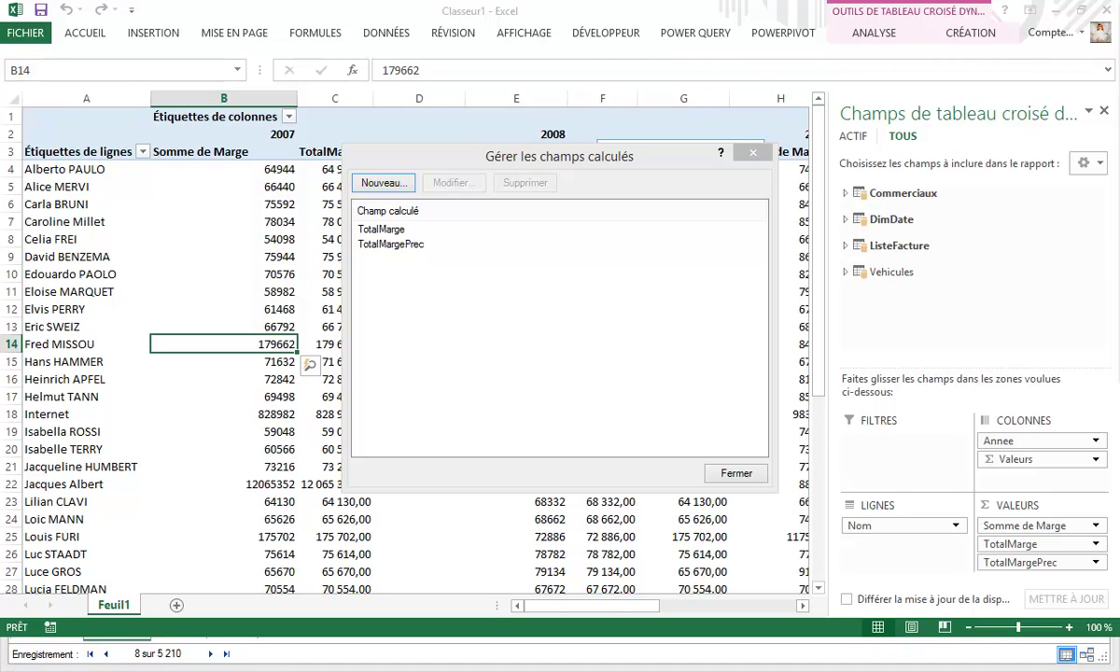
click(384, 182)
drag(578, 182, 686, 153)
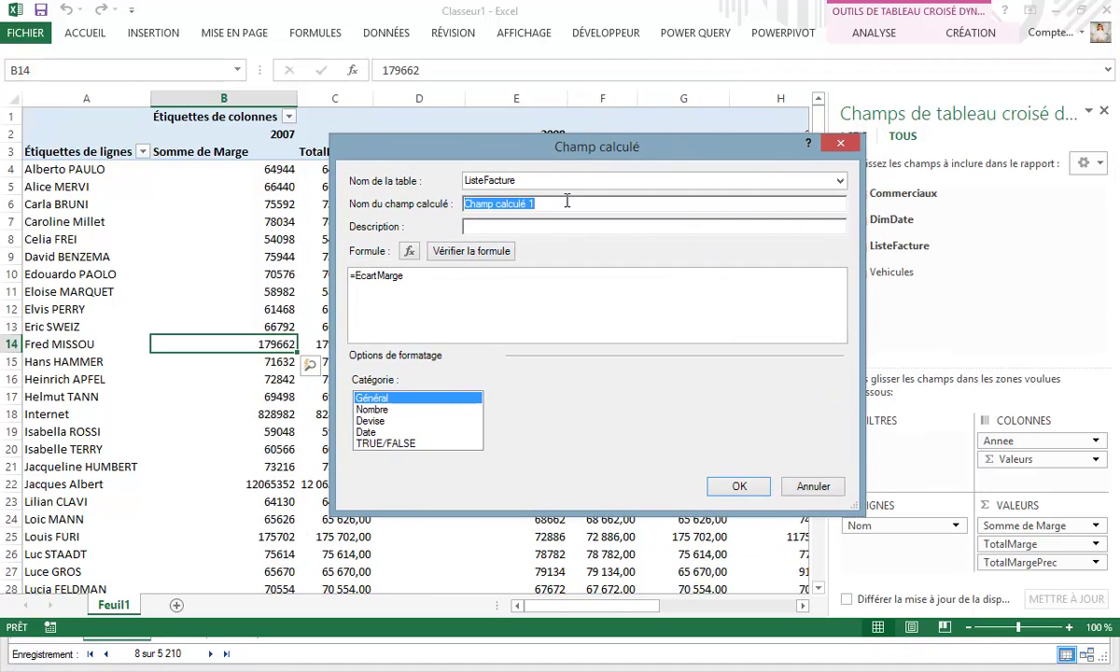
text(E)
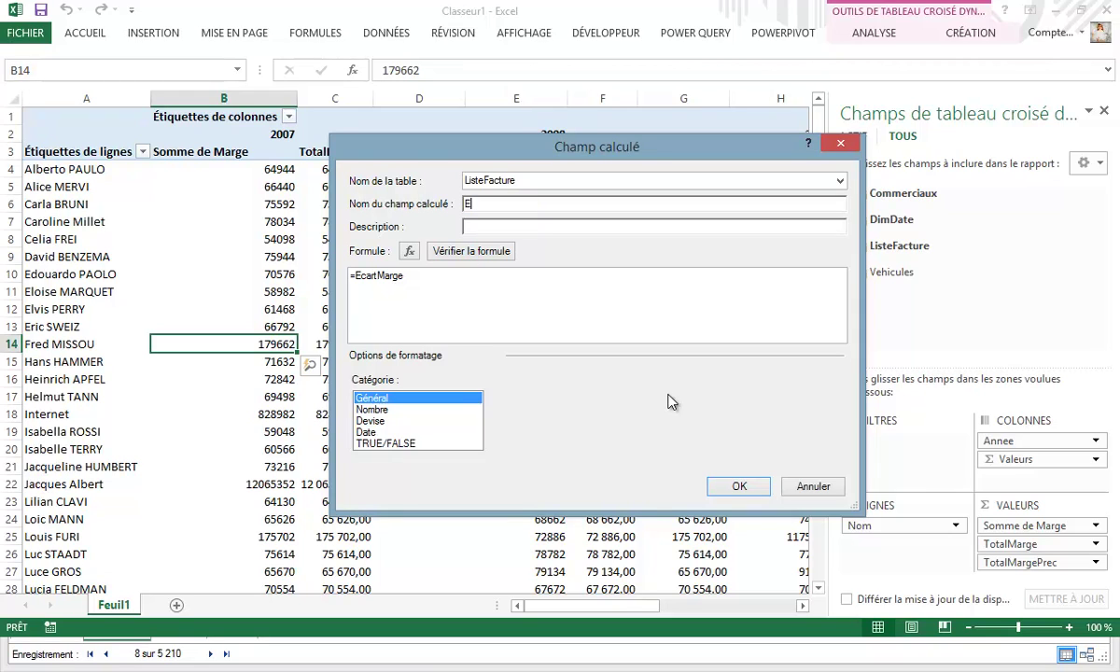
text(cartMarge)
Enter the formula =[TotalMarge]-[TotalMargePrec]
drag(414, 281, 355, 273)
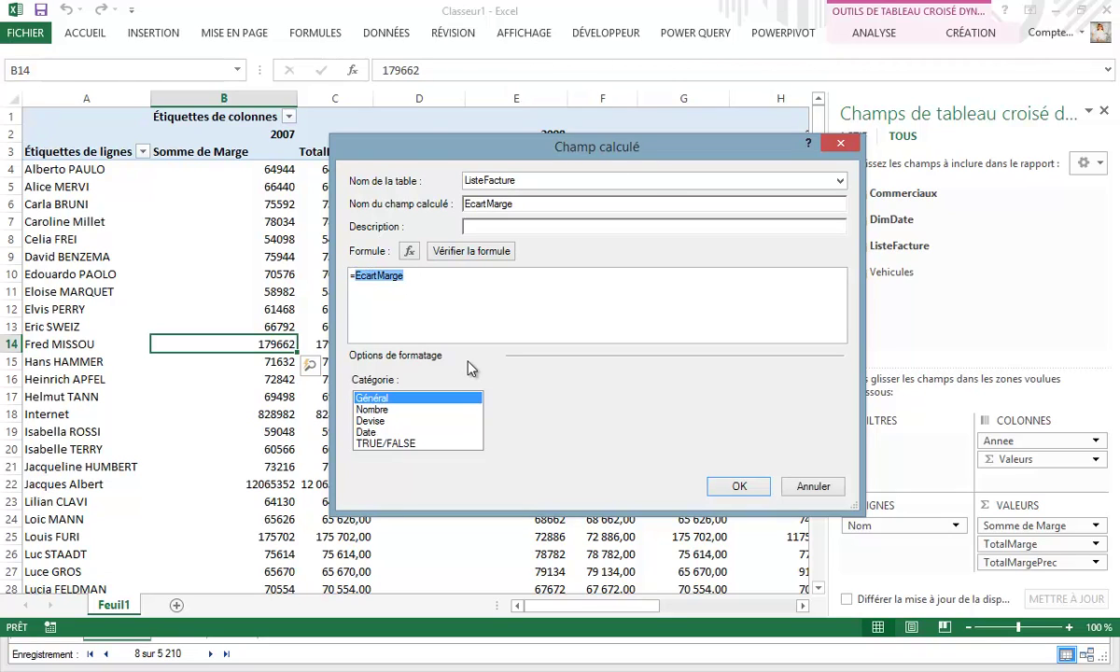
text([)
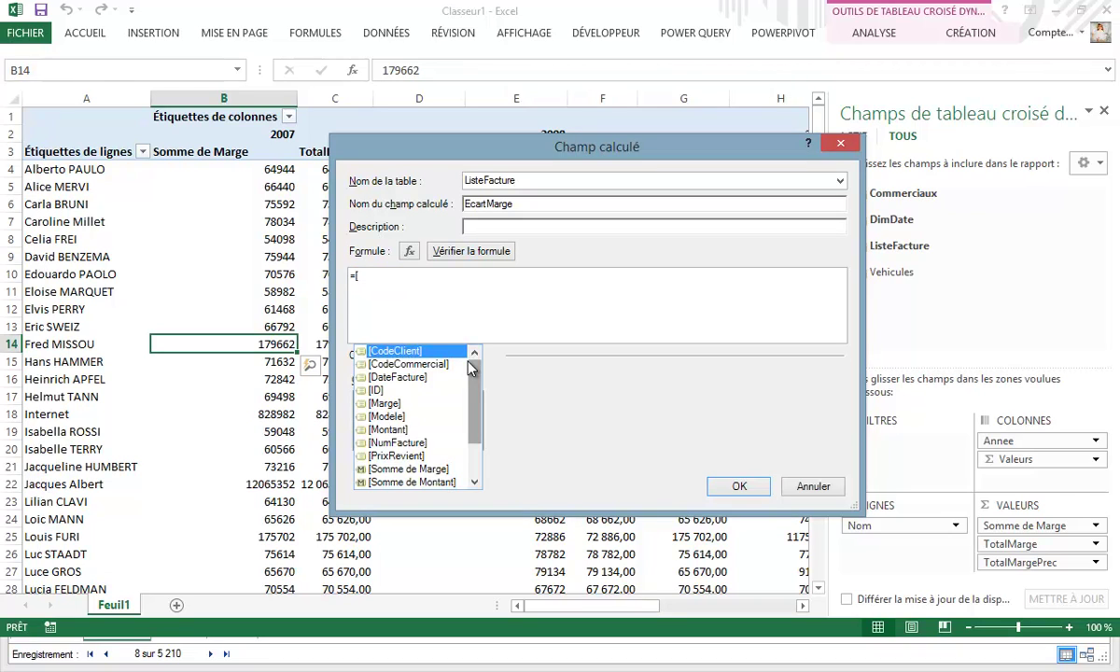
text(t)
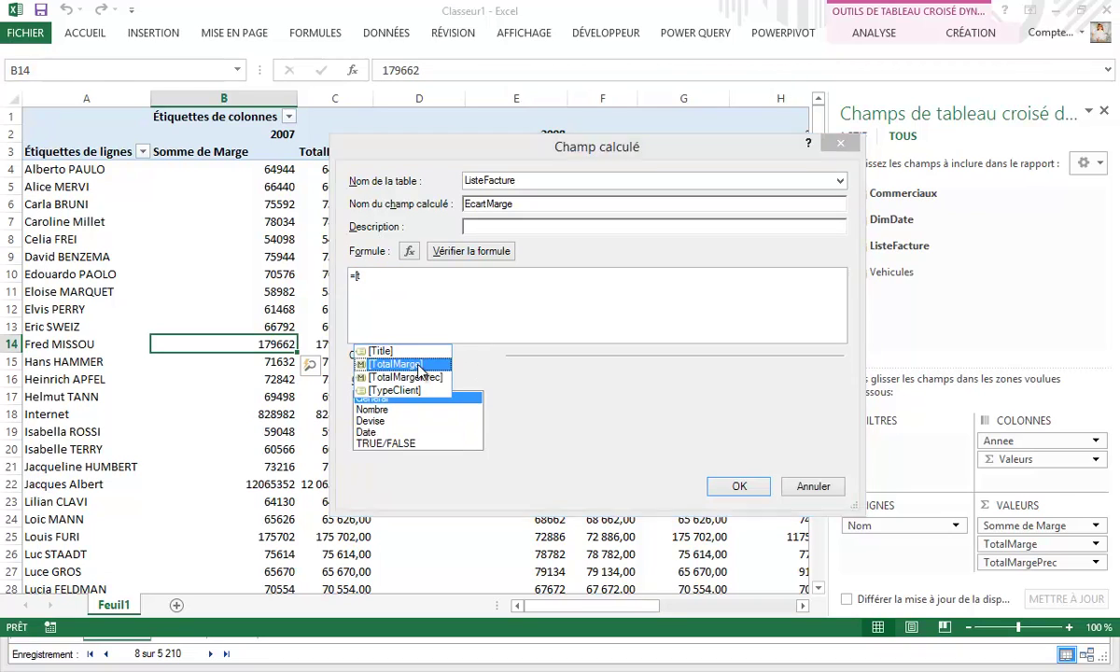
double_click(411, 364)
text(-)
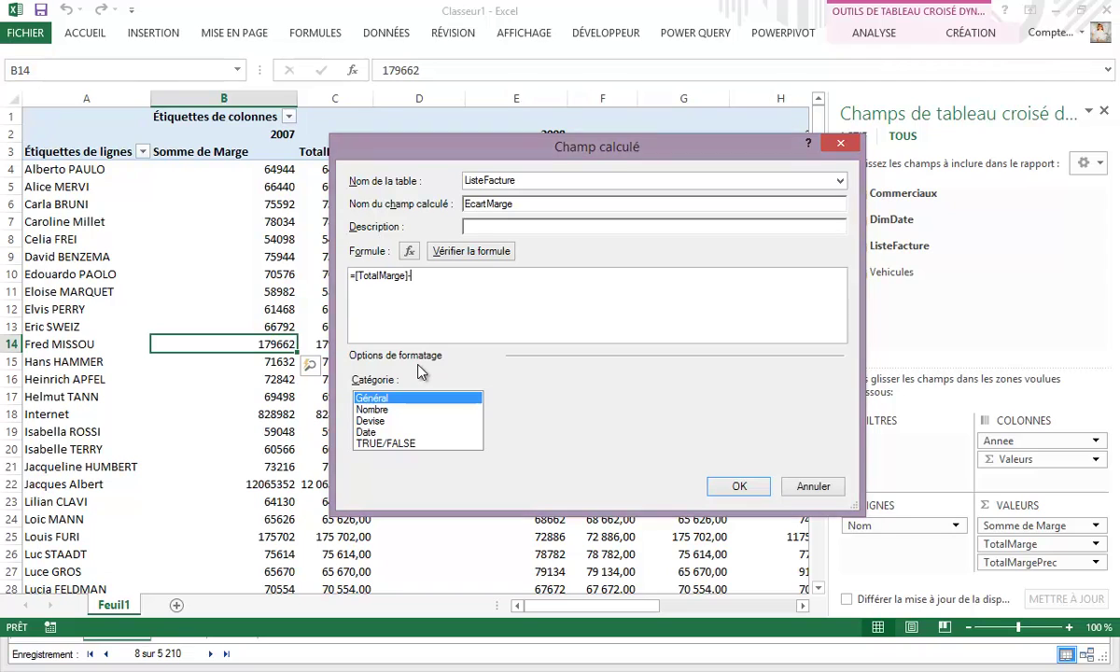
text([)
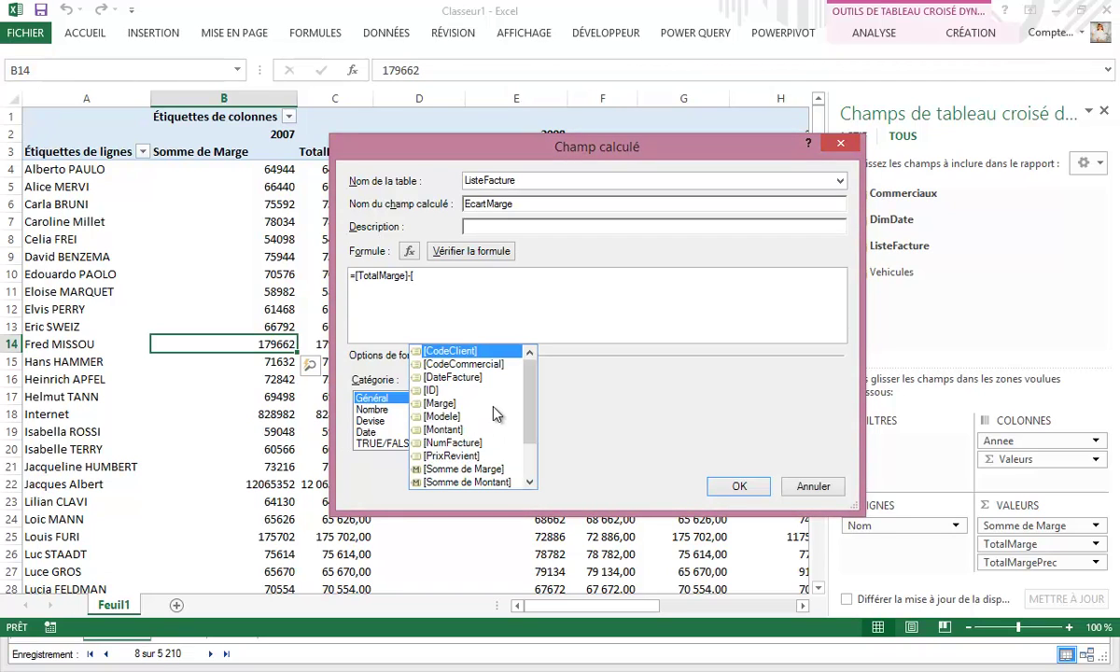
text(t)
click(462, 377)
double_click(474, 383)
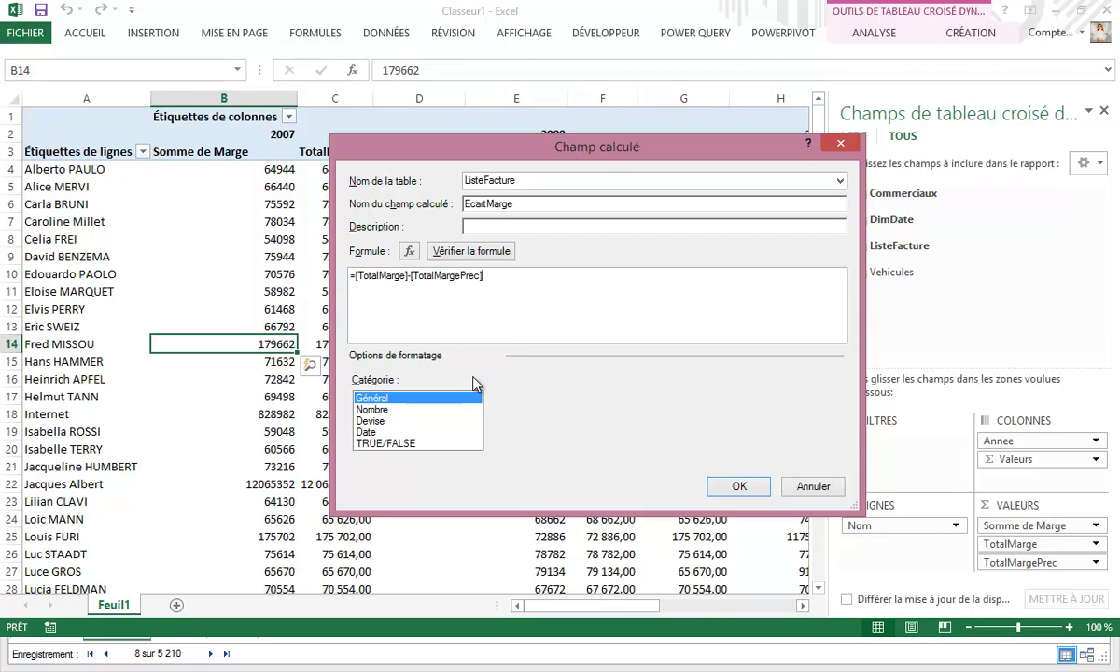
Format it as Nombre with thousands separator, verify the formula, and create the field
click(391, 411)
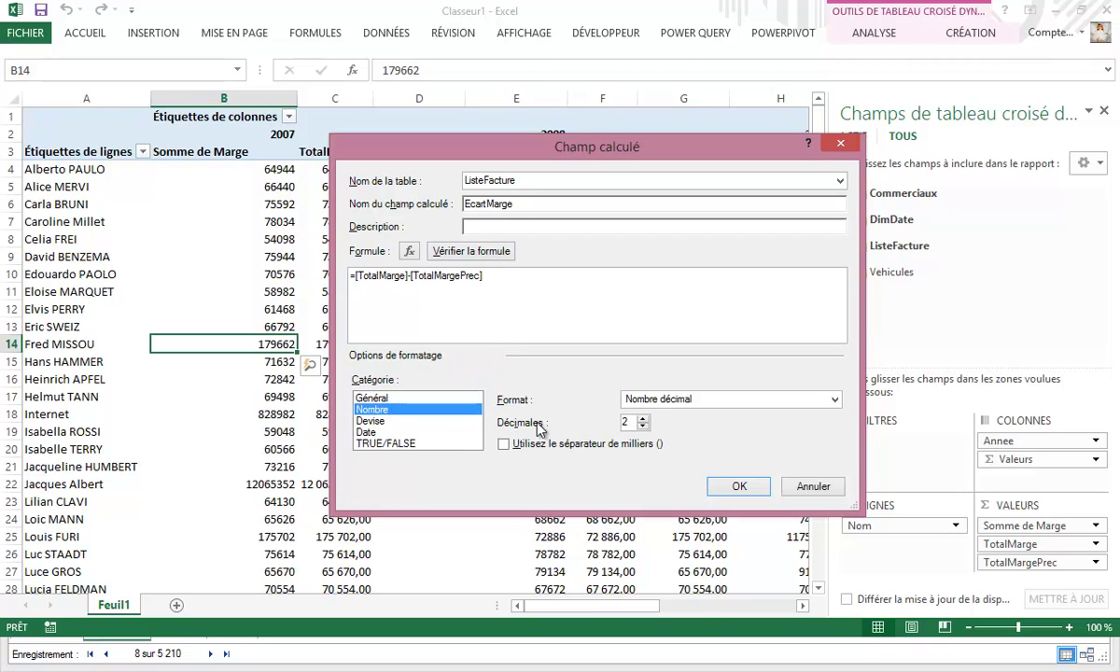
click(504, 444)
click(495, 260)
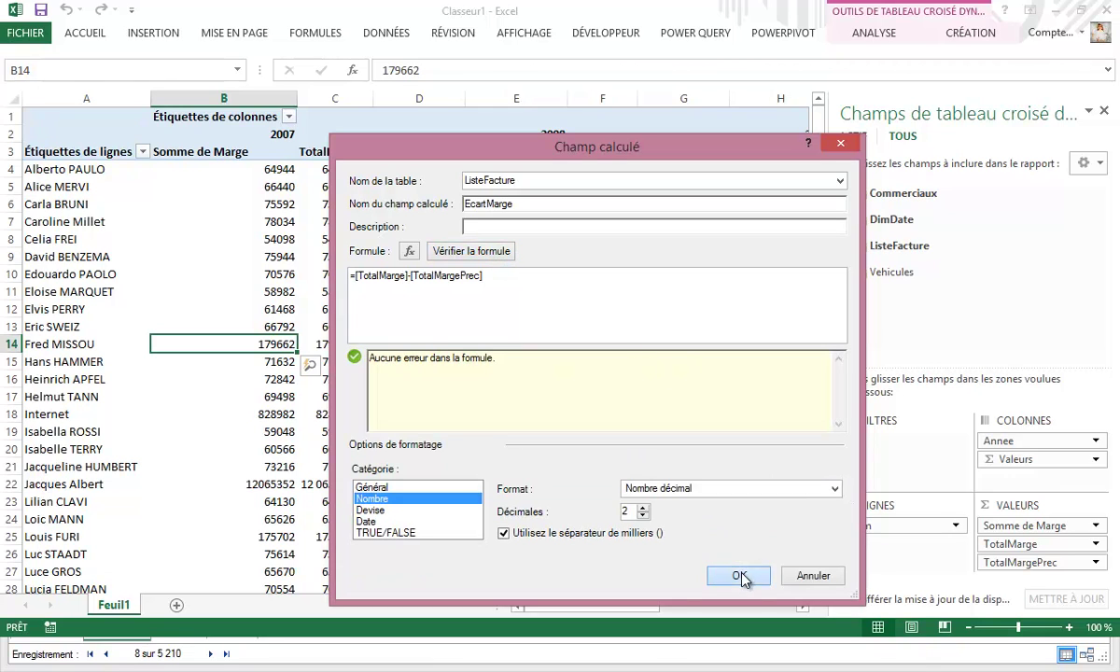
click(739, 576)
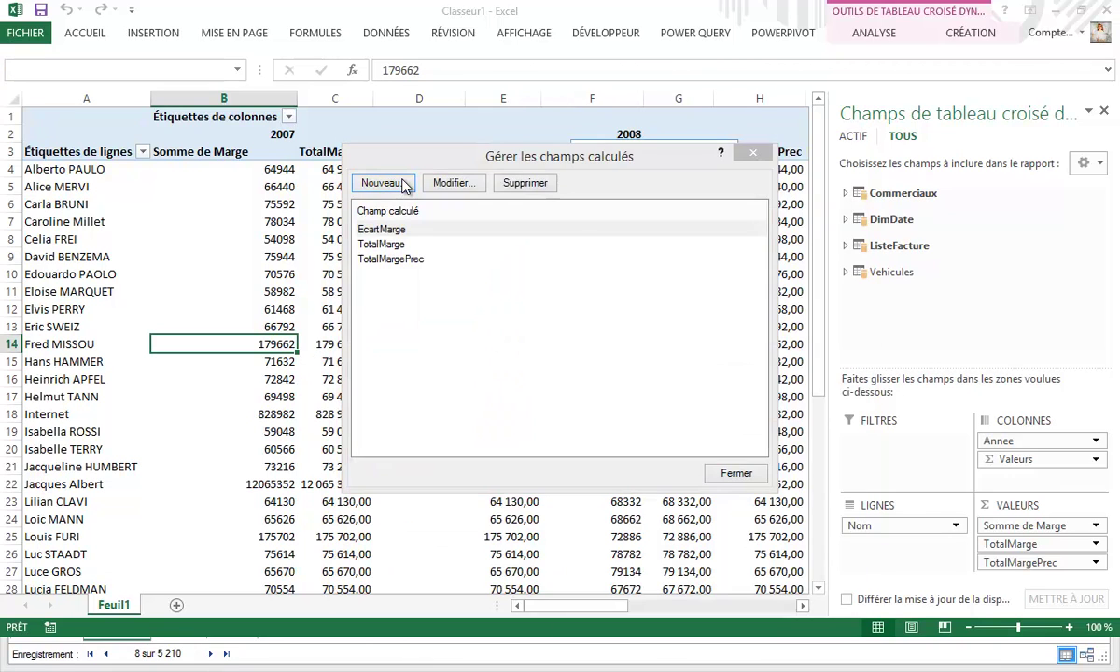
Start a new ListeFacture calculated field named EcartMarge%
key(Return)
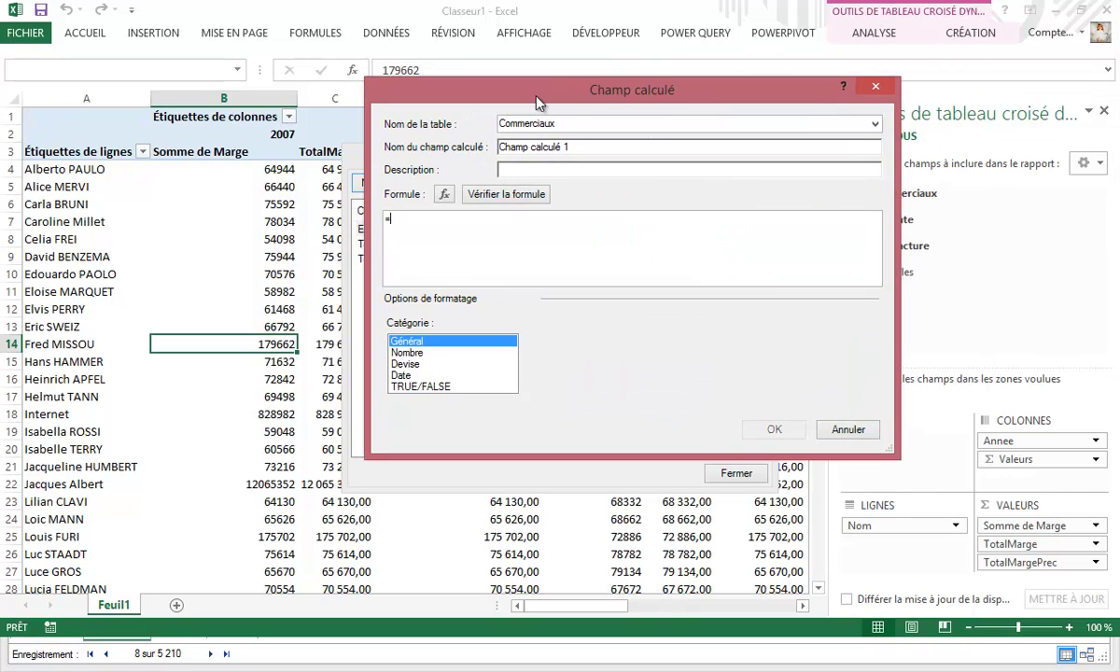
click(880, 124)
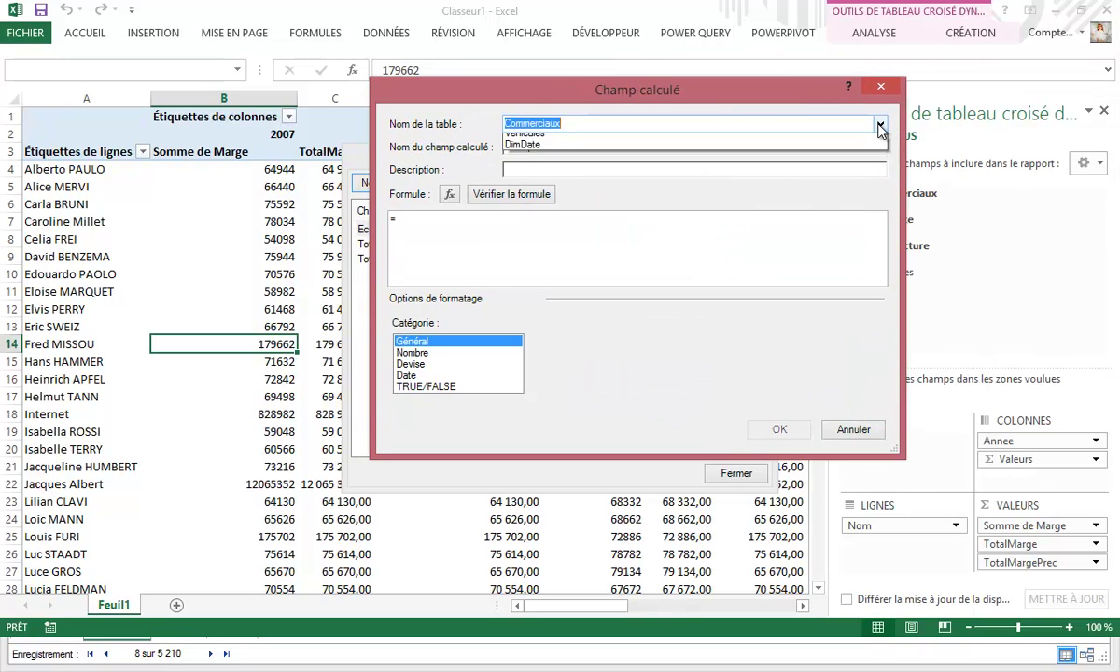
click(552, 146)
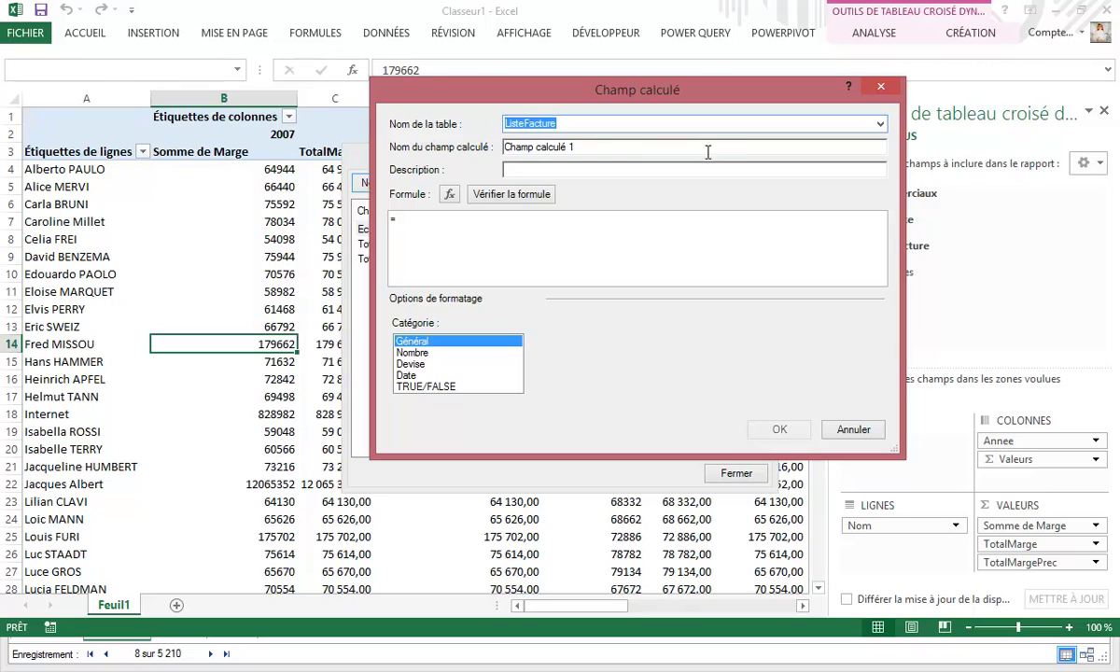
drag(644, 147, 392, 100)
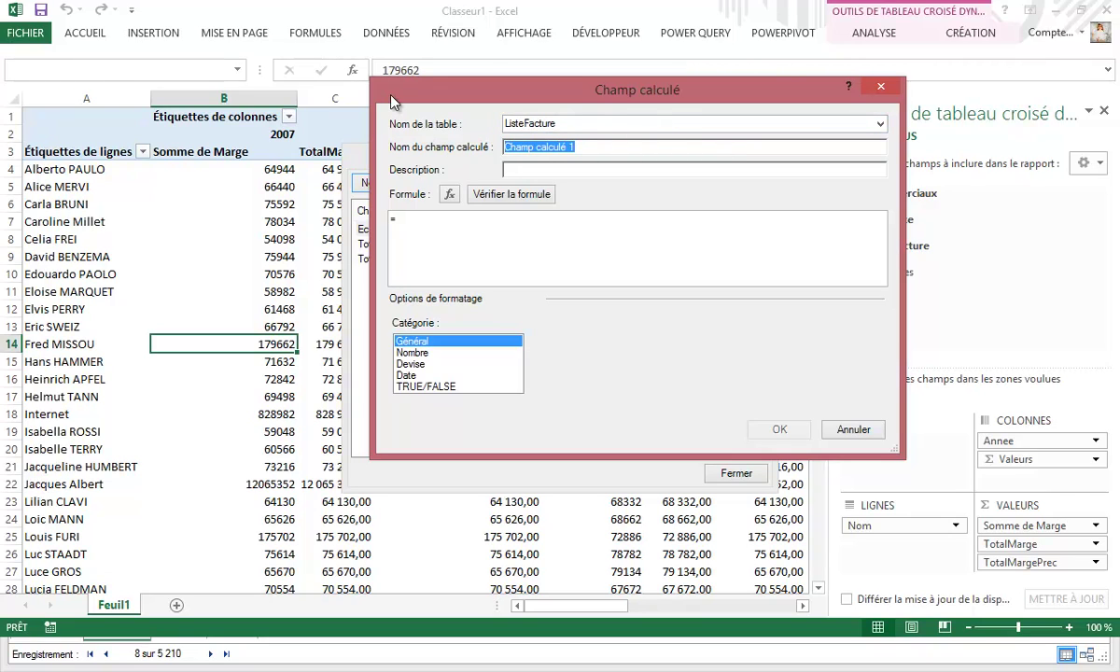
text(EcartMa)
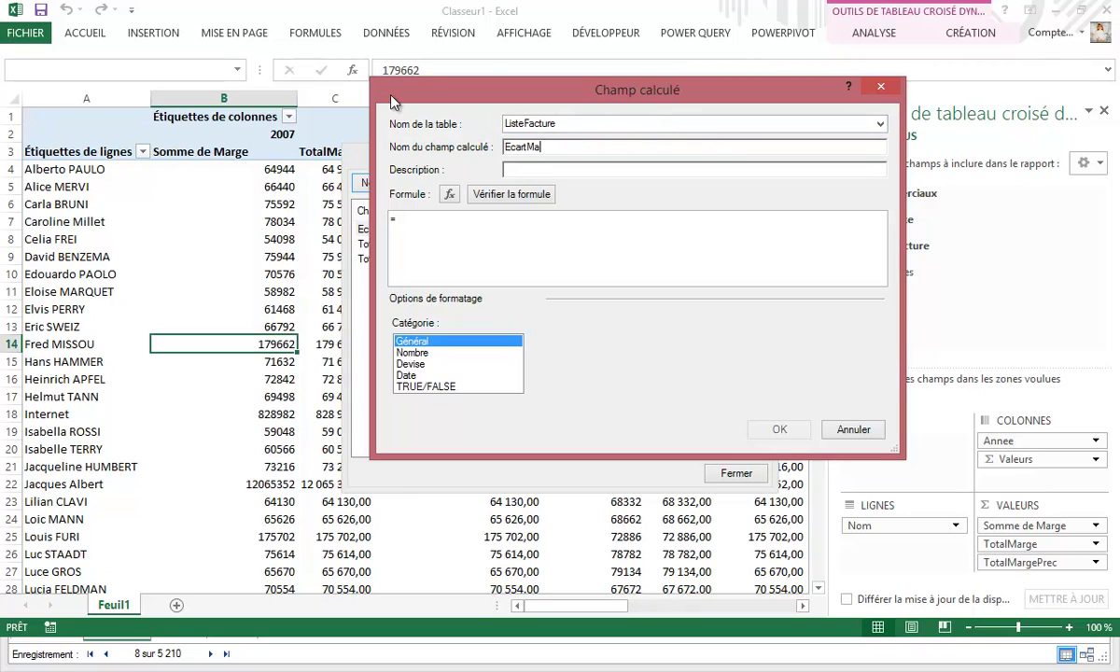
text(rge%)
Enter =IF([TotalMargePrec]>0;[EcartMarge]/[TotalMargePrec];BLANK()), verify it, and create the field
click(450, 220)
key(BackSpace)
text(=if)
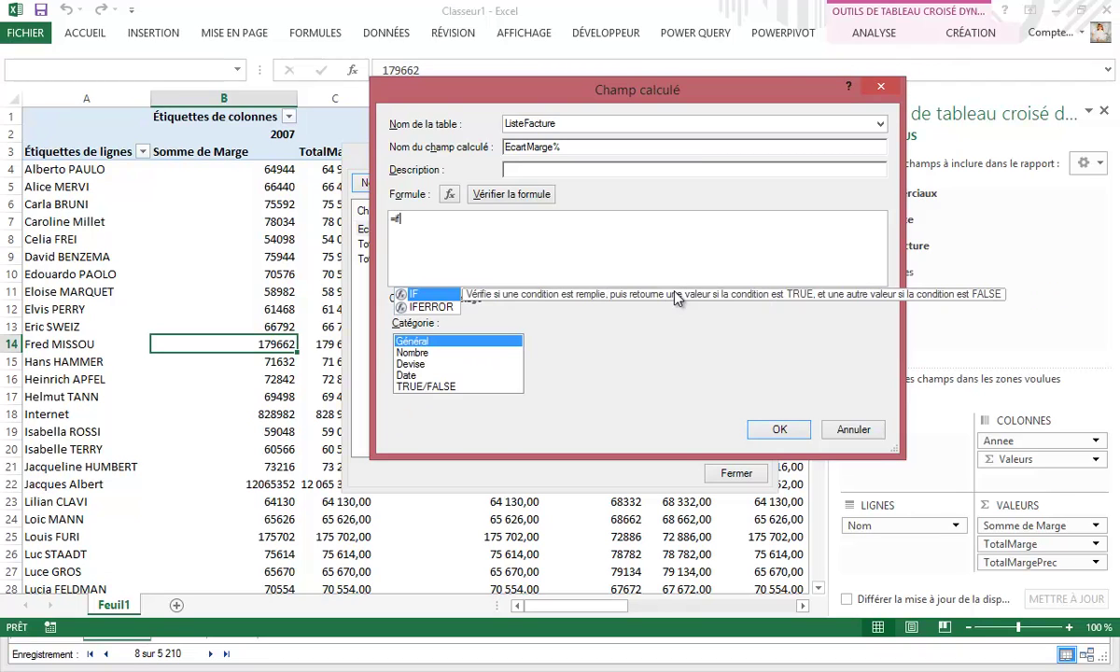
text(([)
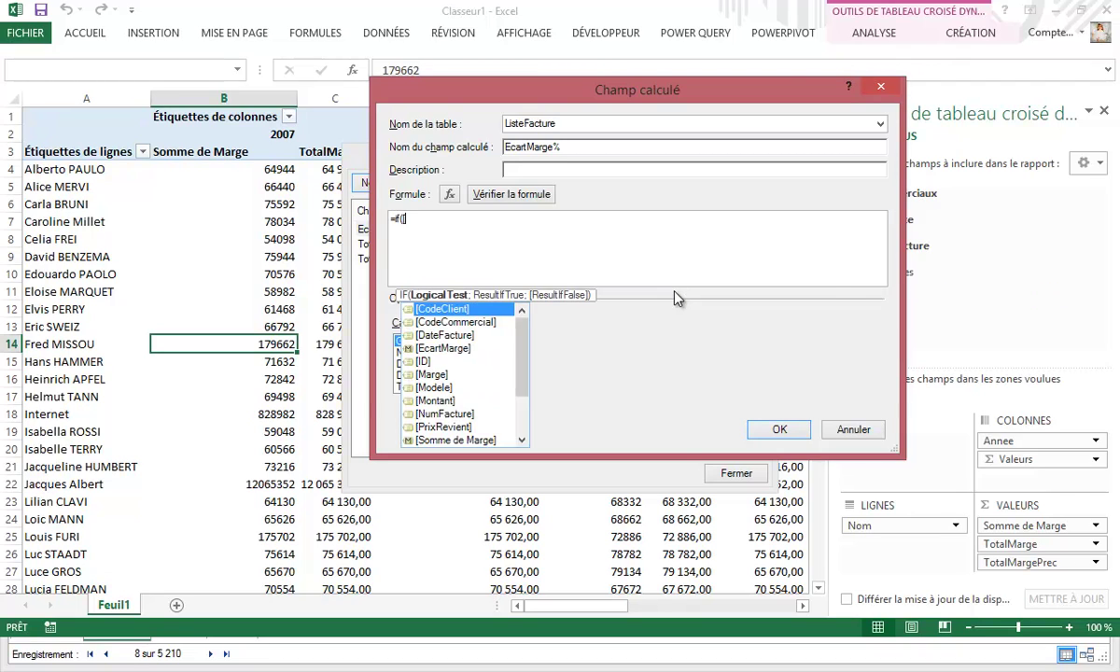
text(t)
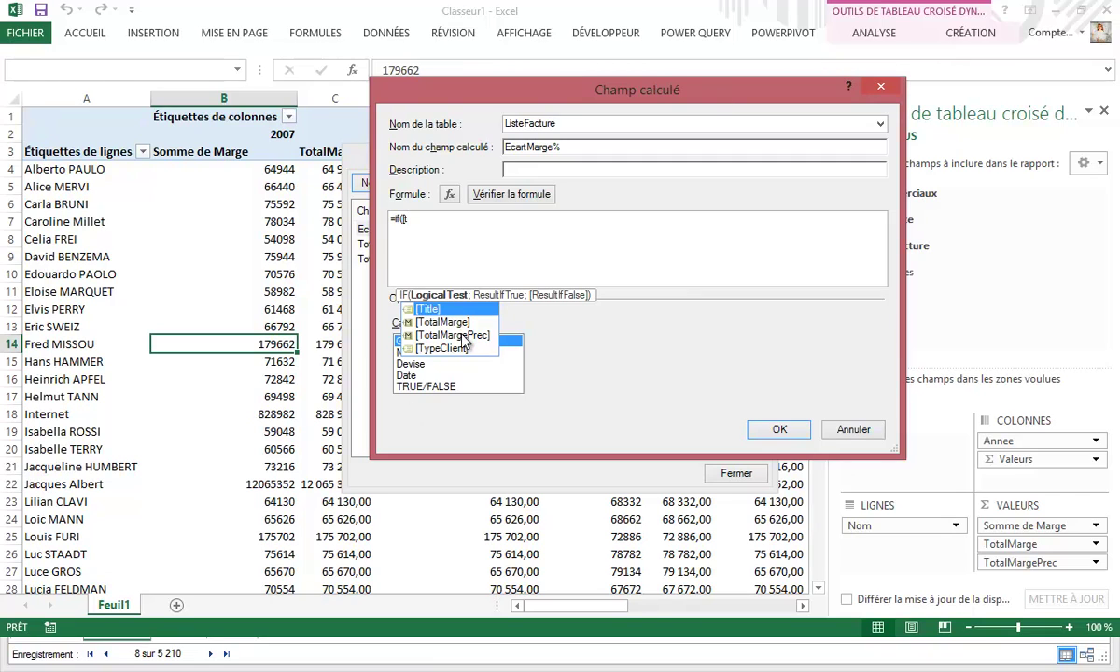
double_click(452, 335)
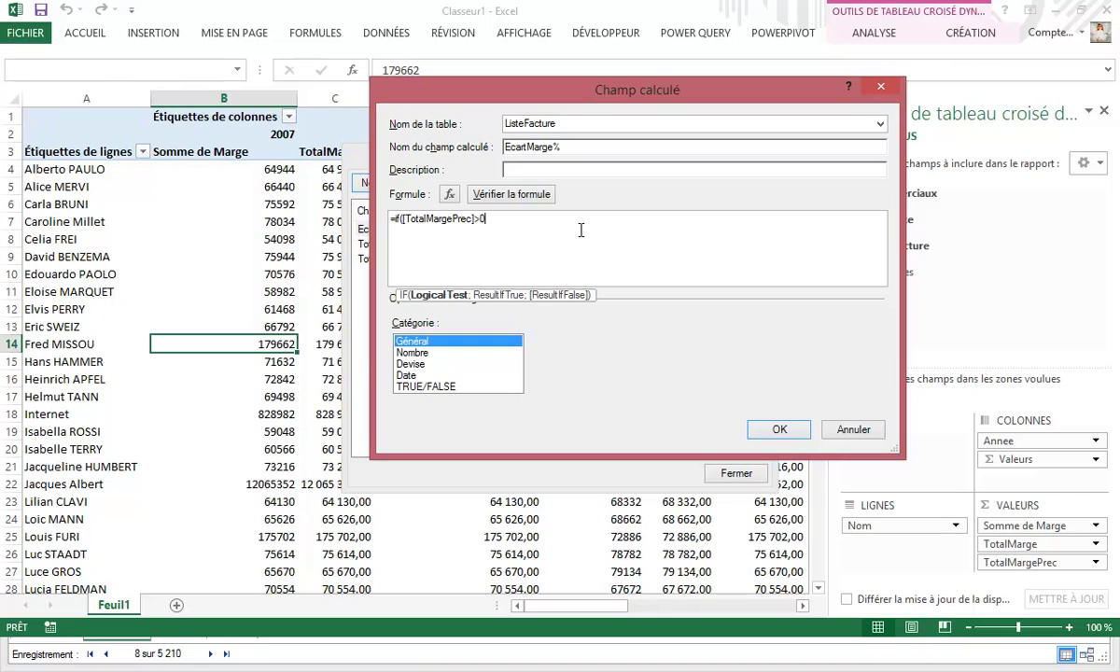
text(;)
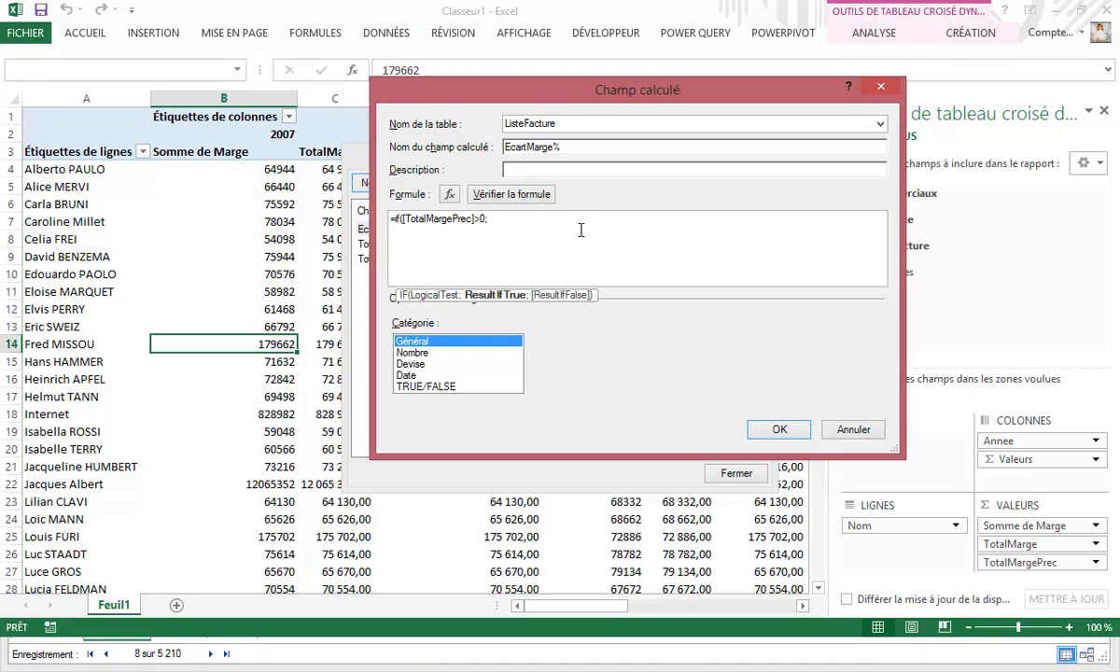
text([Ea)
key(BackSpace)
text(c)
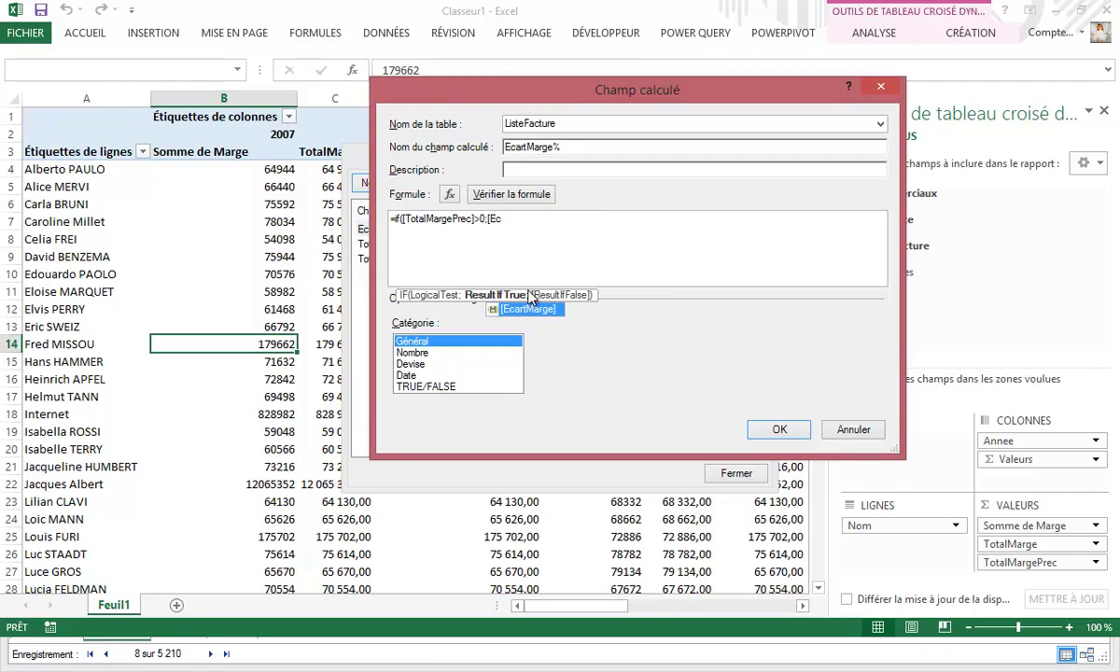
double_click(527, 309)
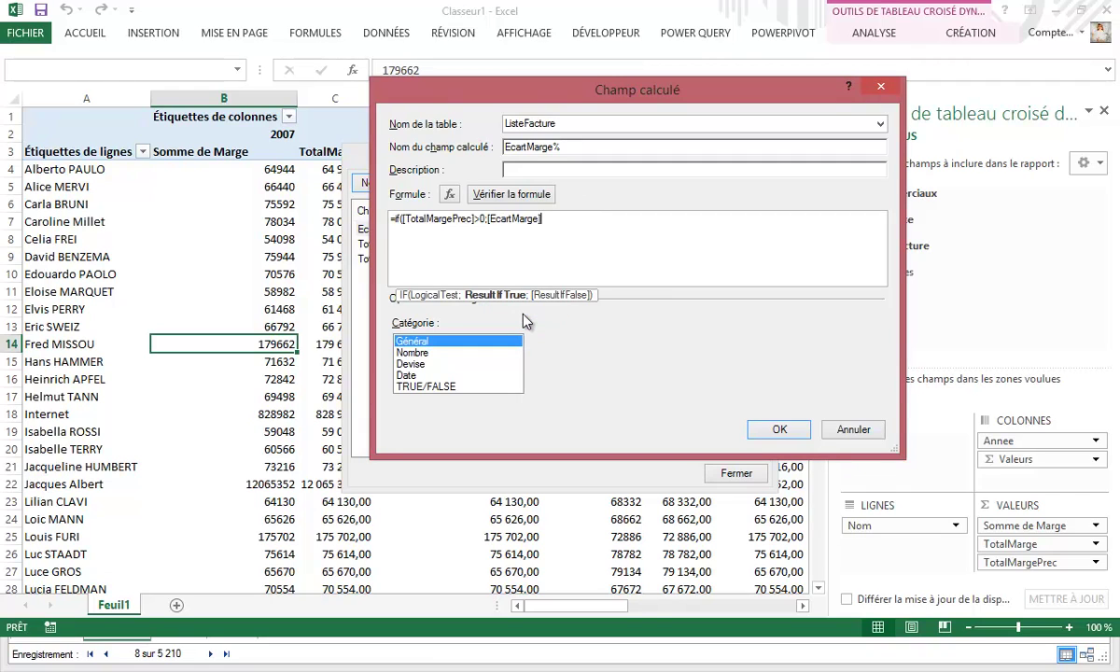
text(/[t)
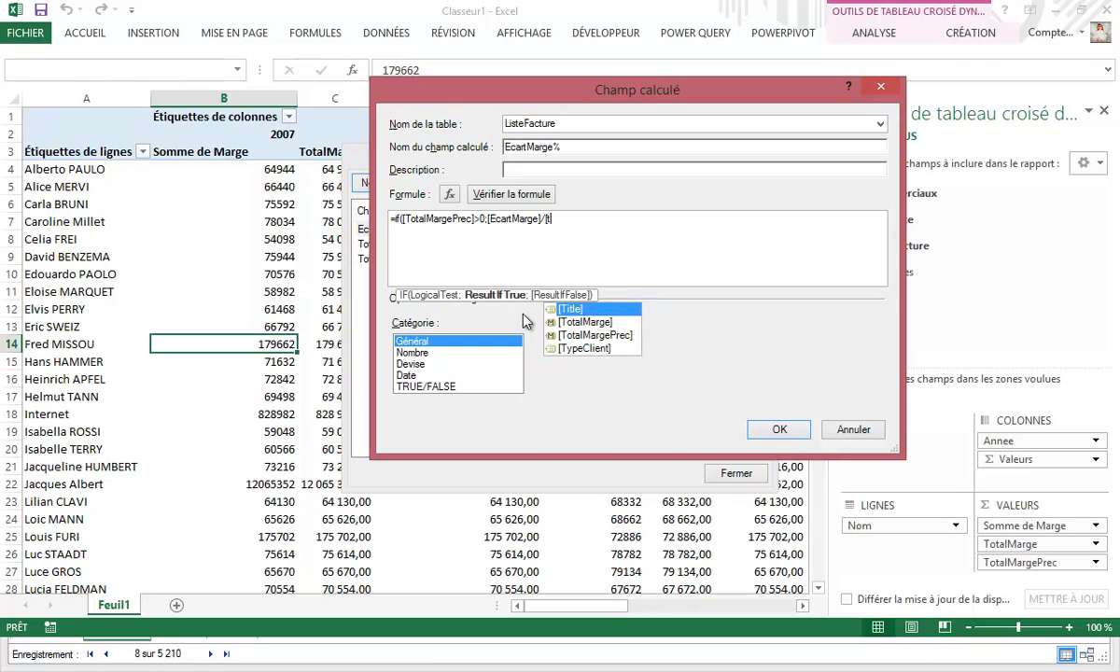
double_click(594, 335)
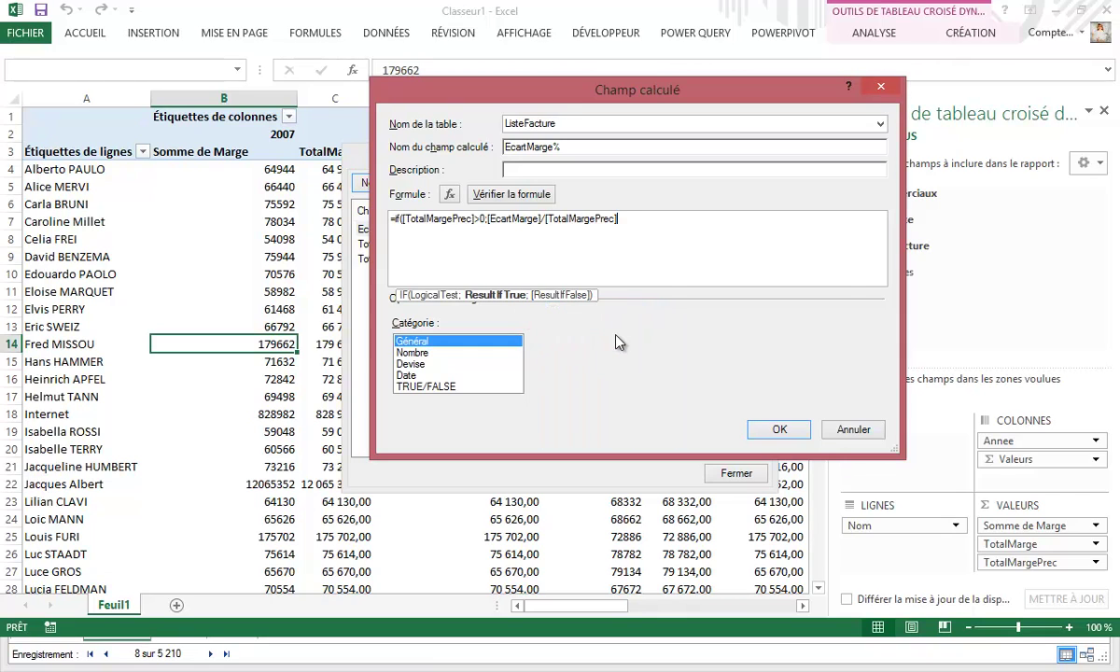
text(;)
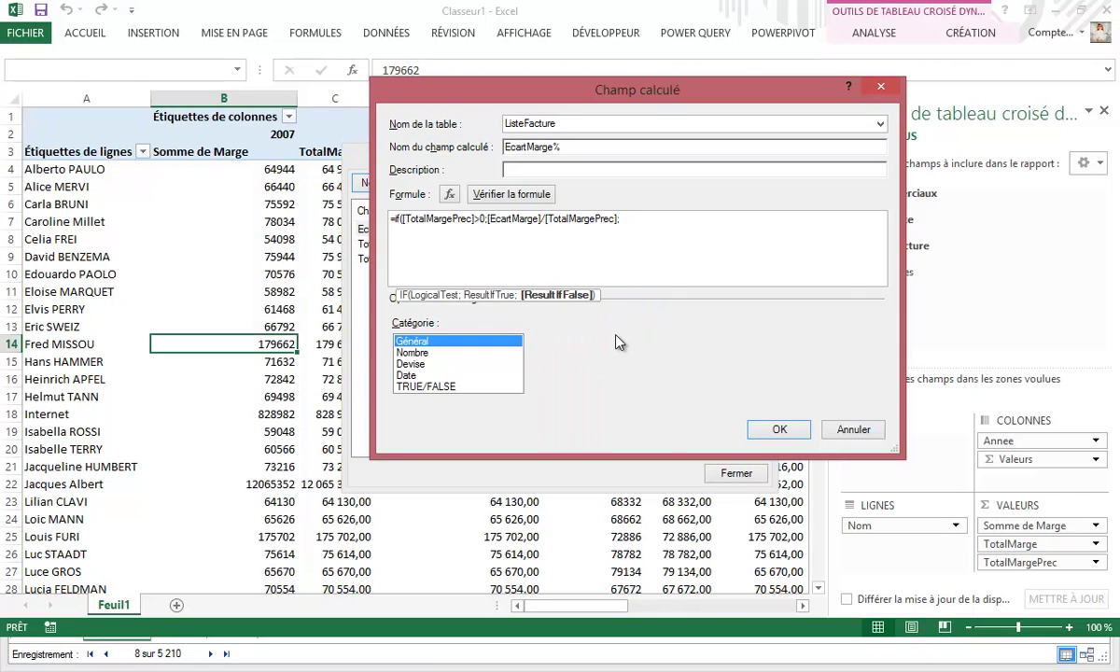
text(blank)
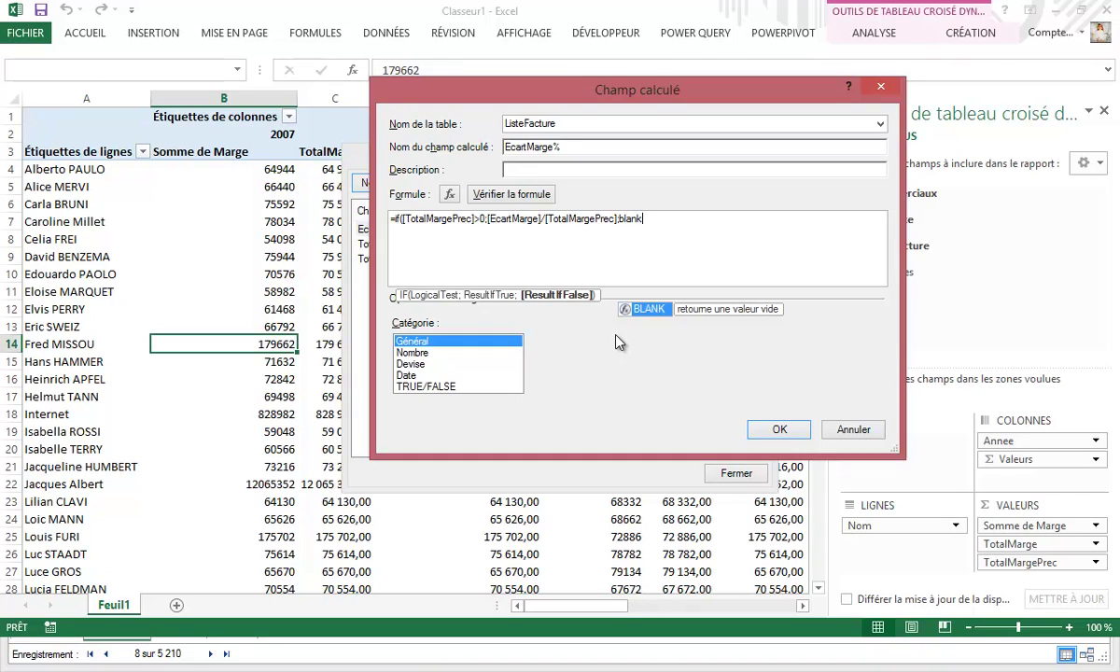
text(())
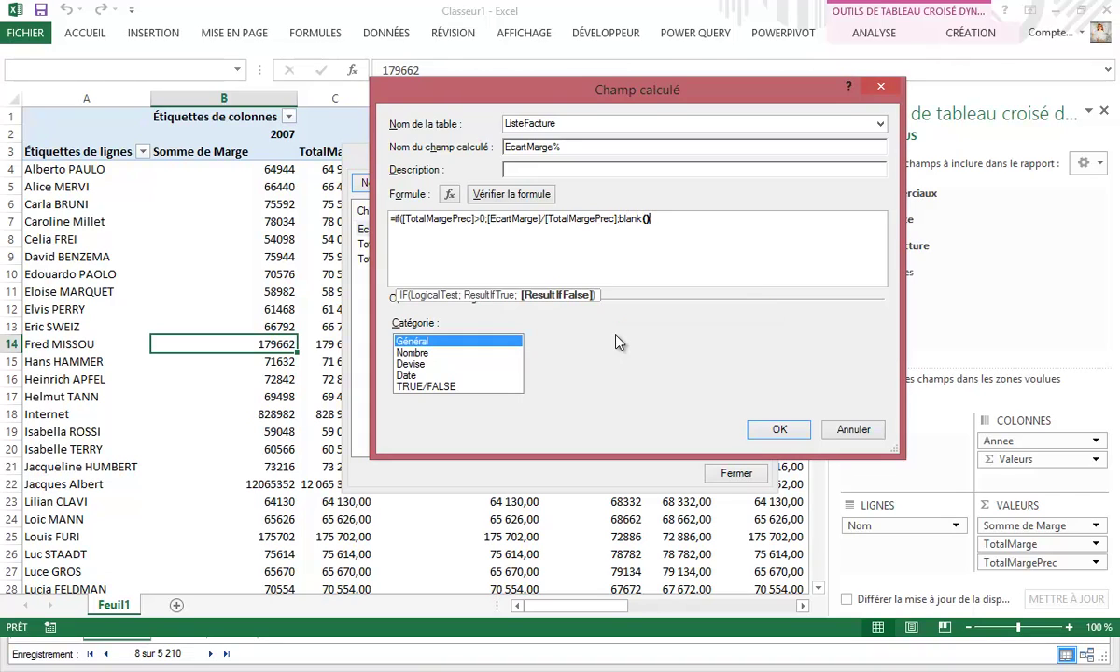
text())
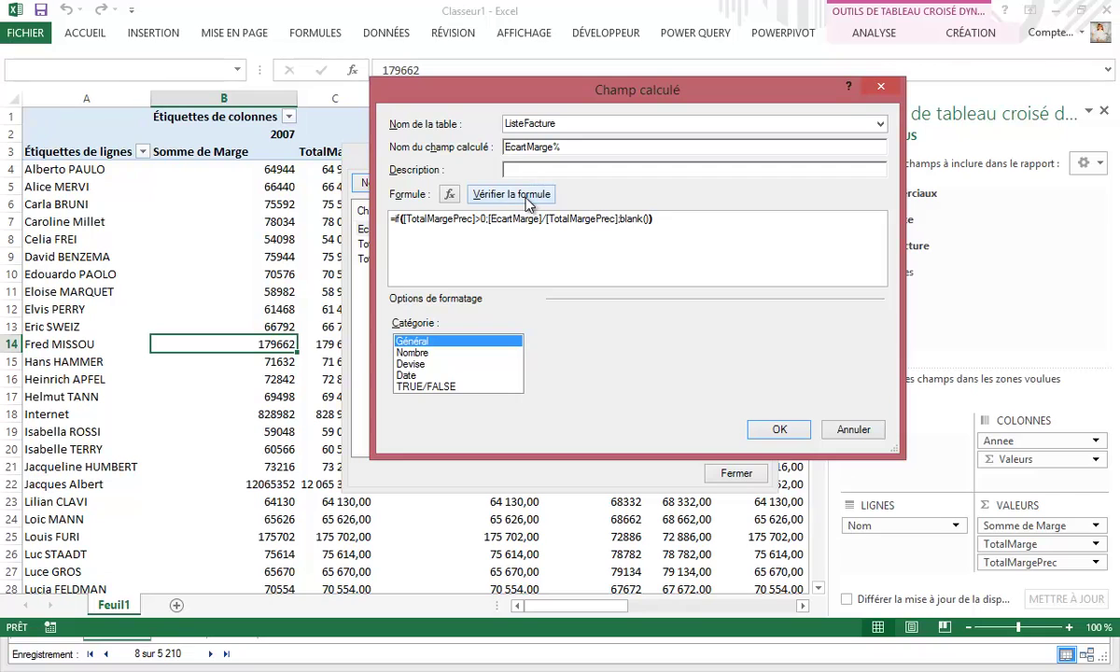
click(528, 204)
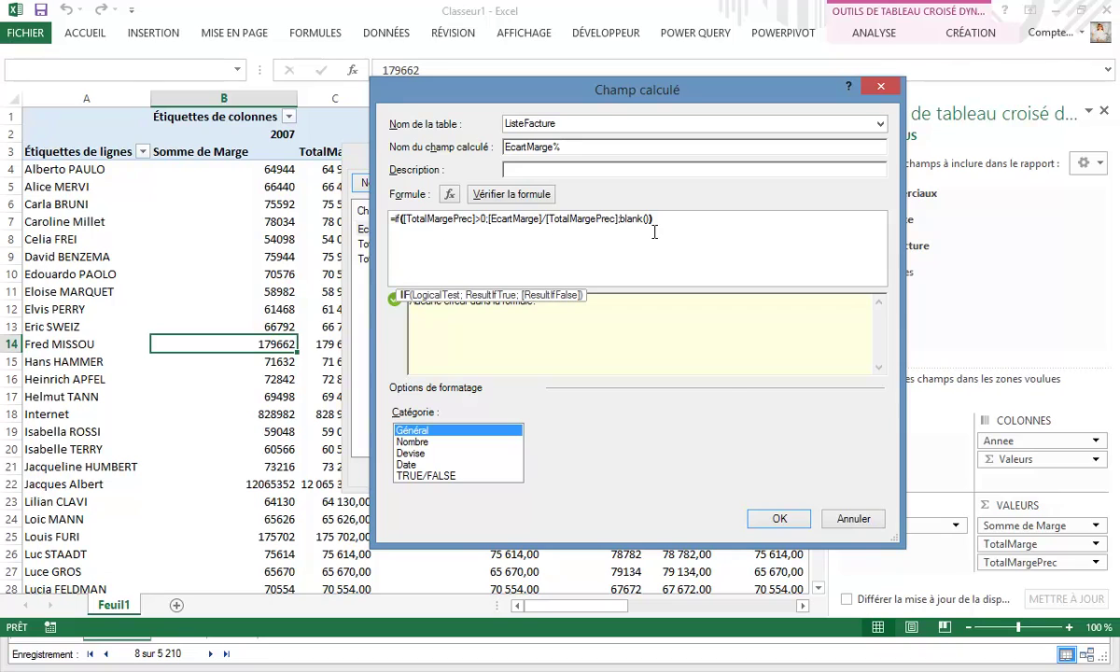
click(780, 521)
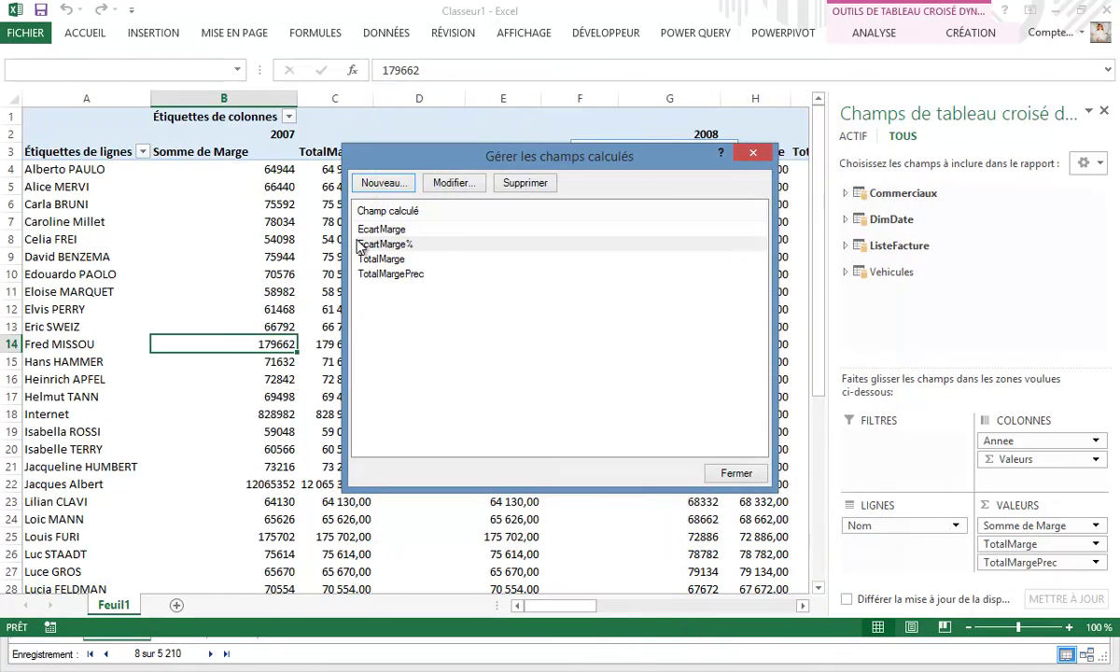
Format EcartMarge% as Pourcentage with 2 decimals and close the calculated fields manager
click(433, 182)
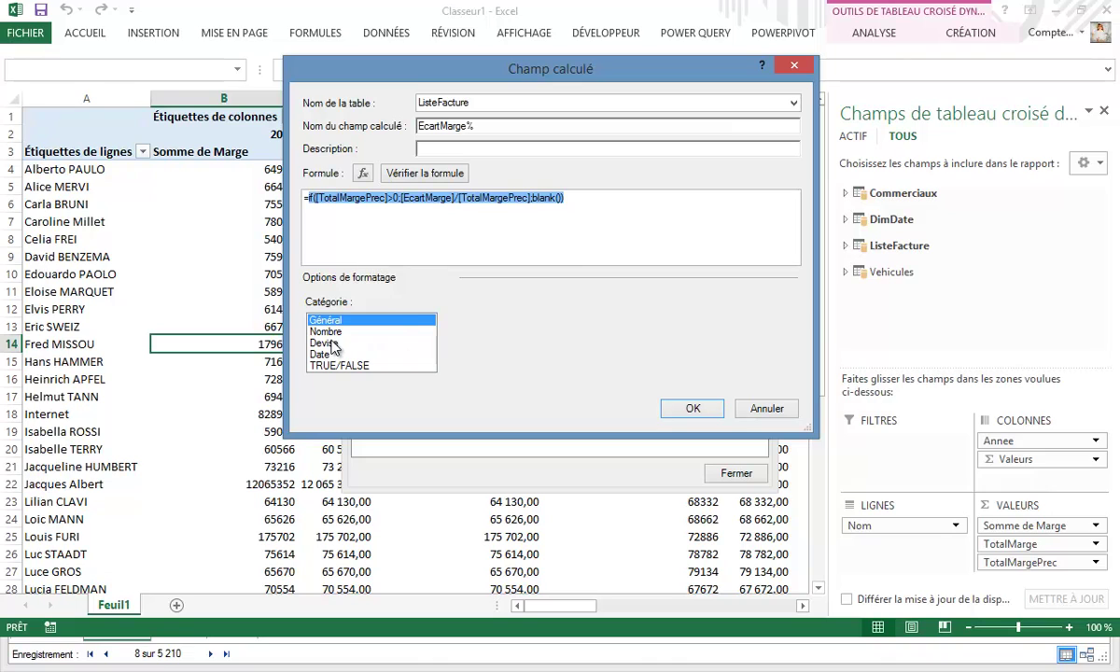
click(325, 332)
click(788, 321)
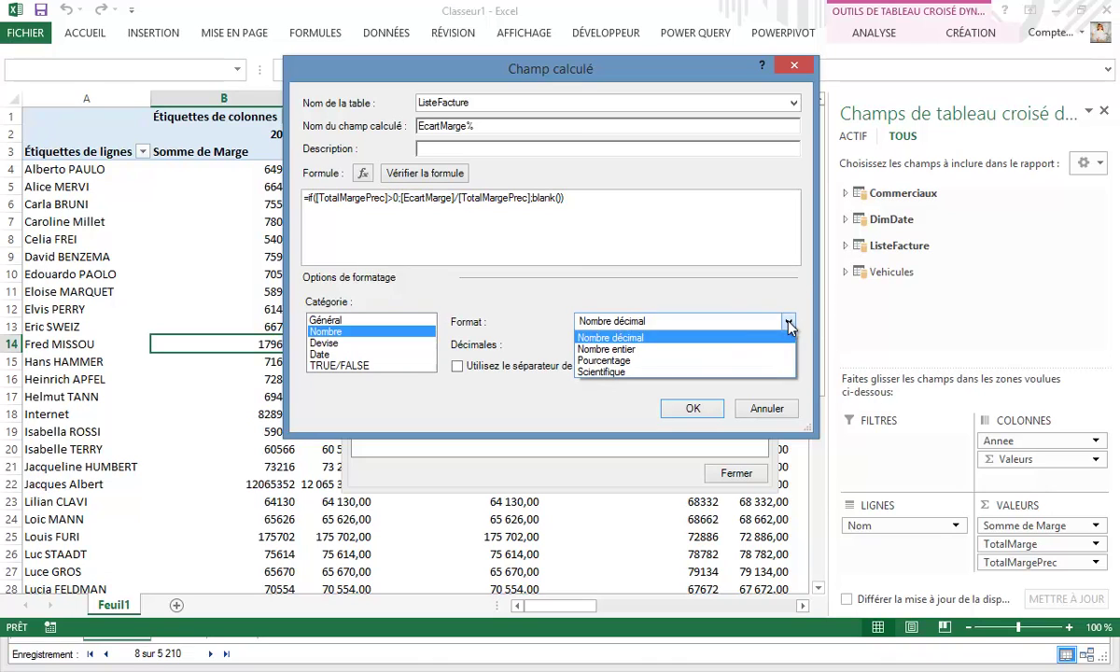
click(659, 362)
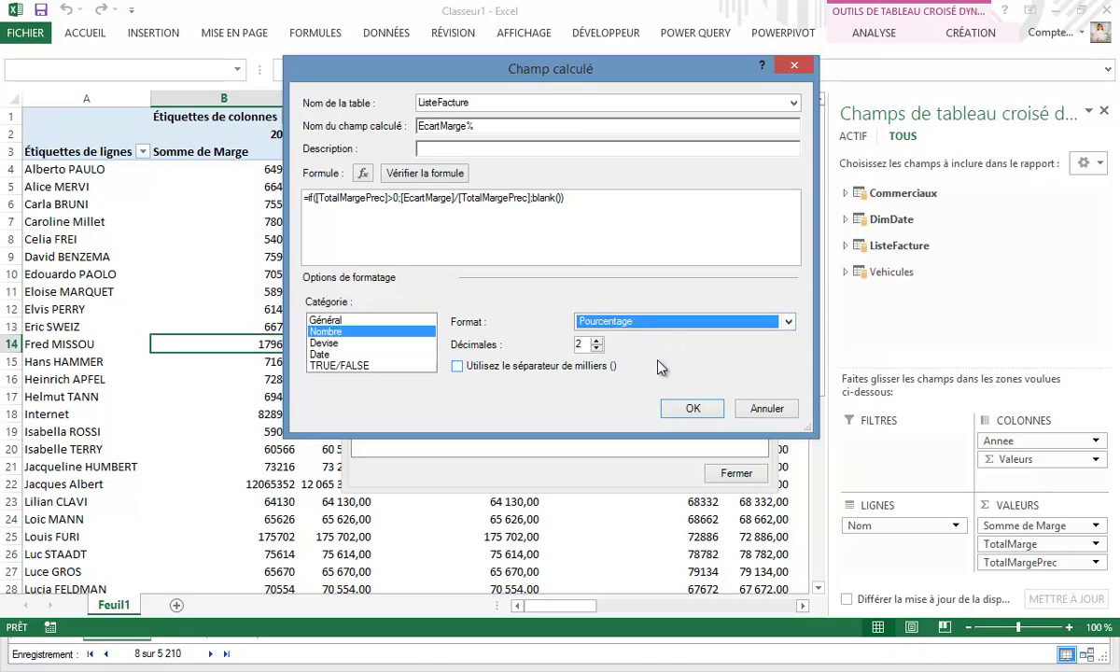
click(691, 411)
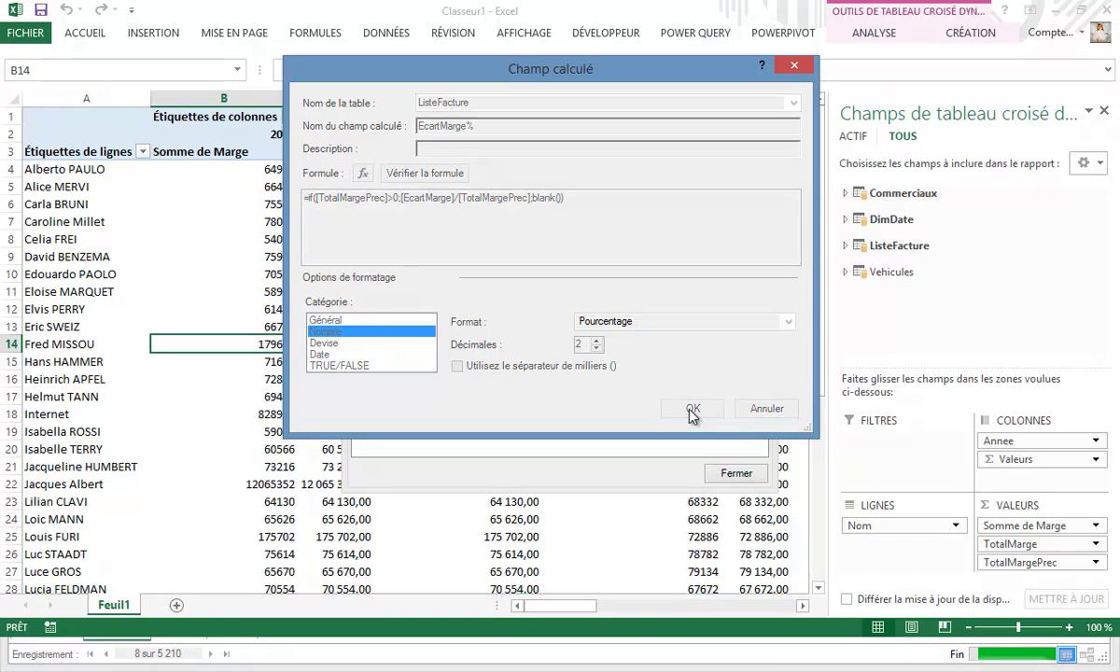
click(737, 473)
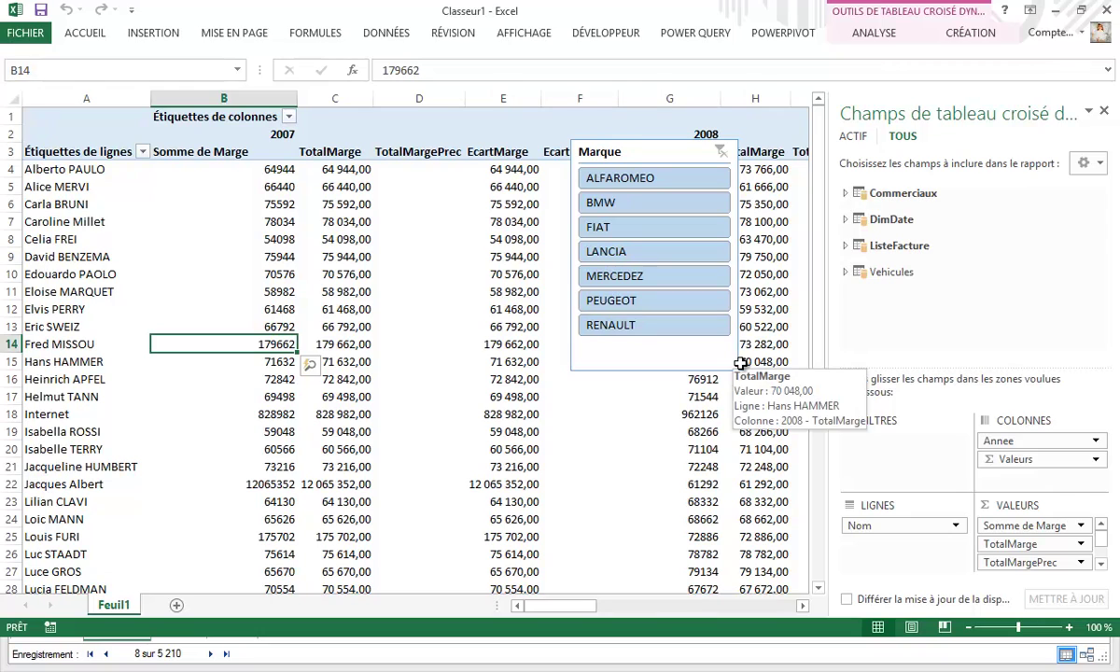
Move the Marque slicer over columns A–B and scroll to the 2008–2009 EcartMarge% percentages
click(1102, 562)
click(1102, 562)
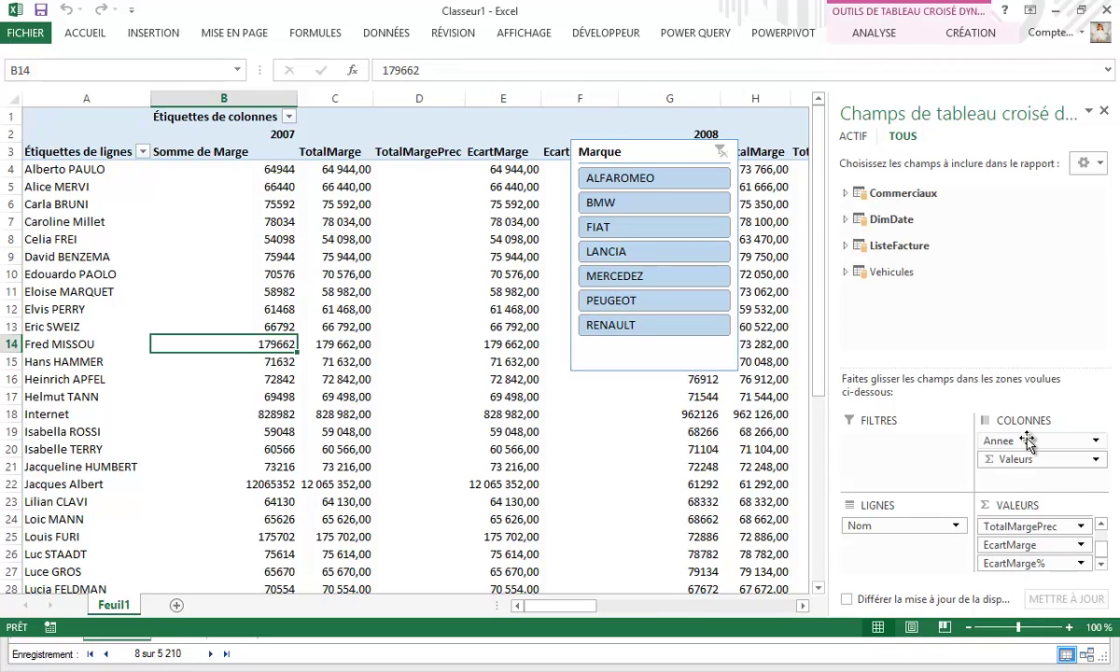
scroll(1036, 523, up, 1)
scroll(1038, 521, up, 1)
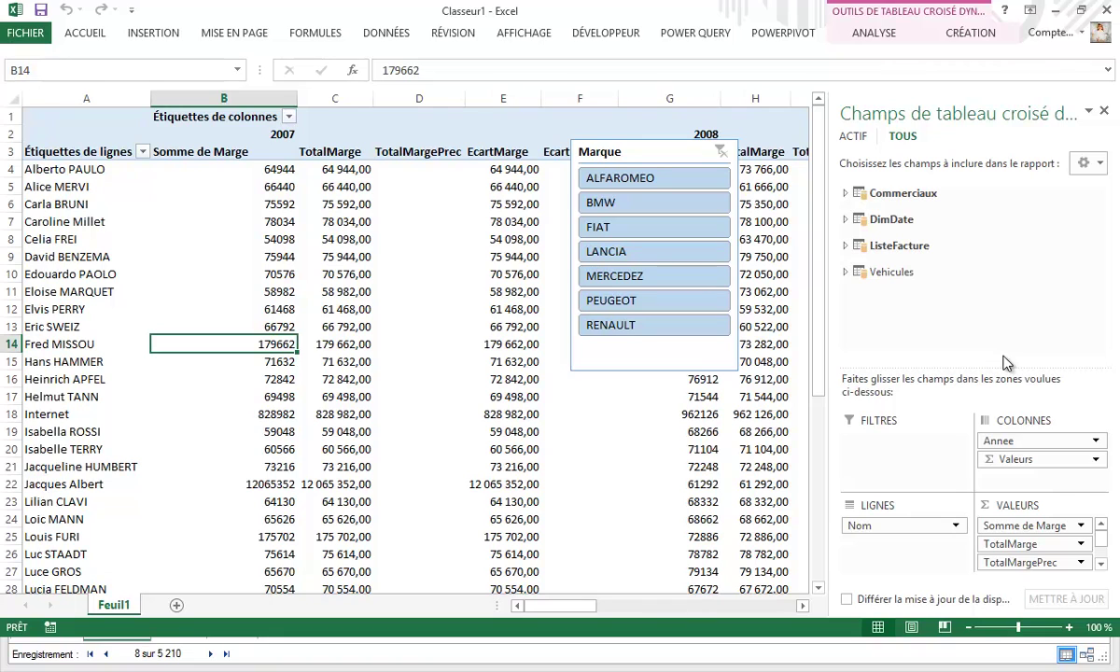
mouse_move(643, 151)
mouse_down()
mouse_move(212, 237)
mouse_move(215, 248)
mouse_up()
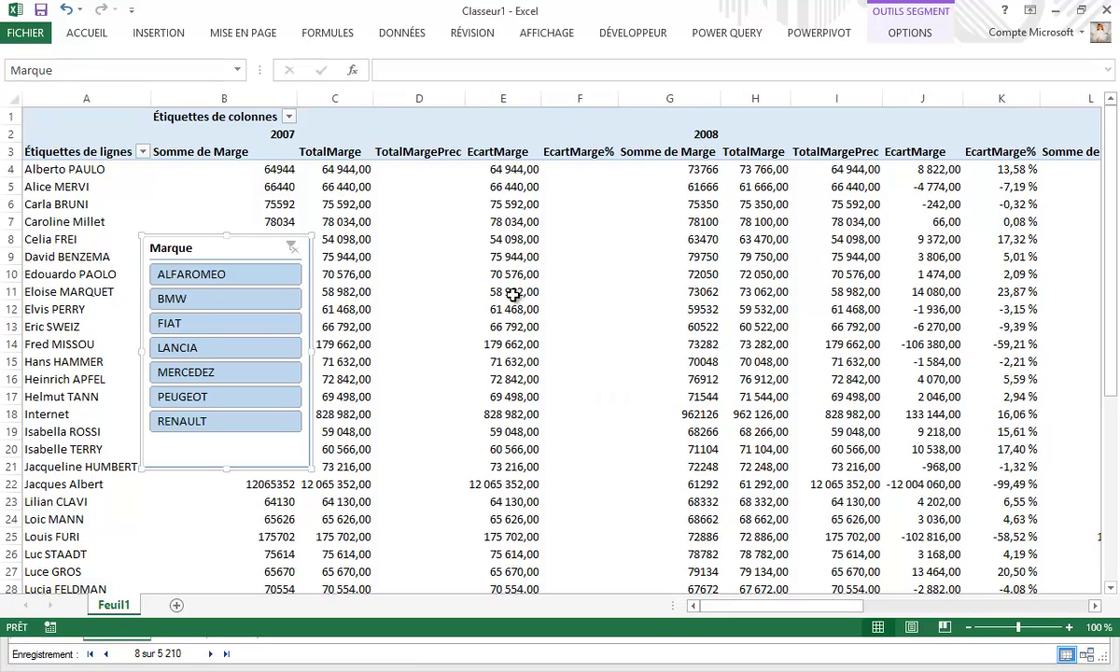
drag(764, 605, 812, 607)
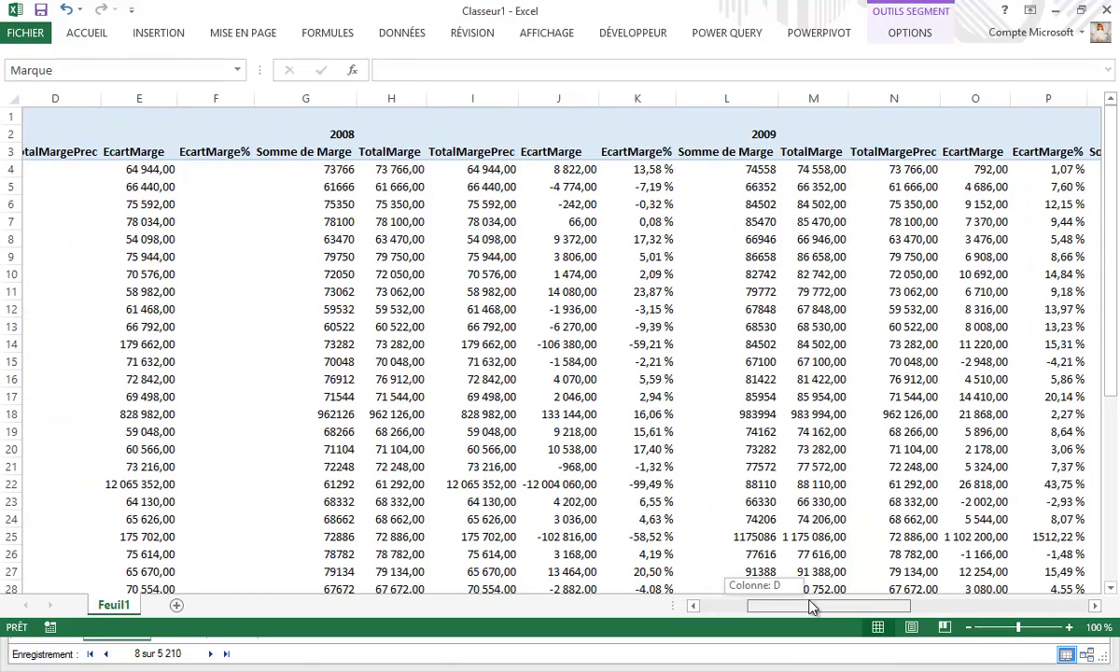
click(653, 415)
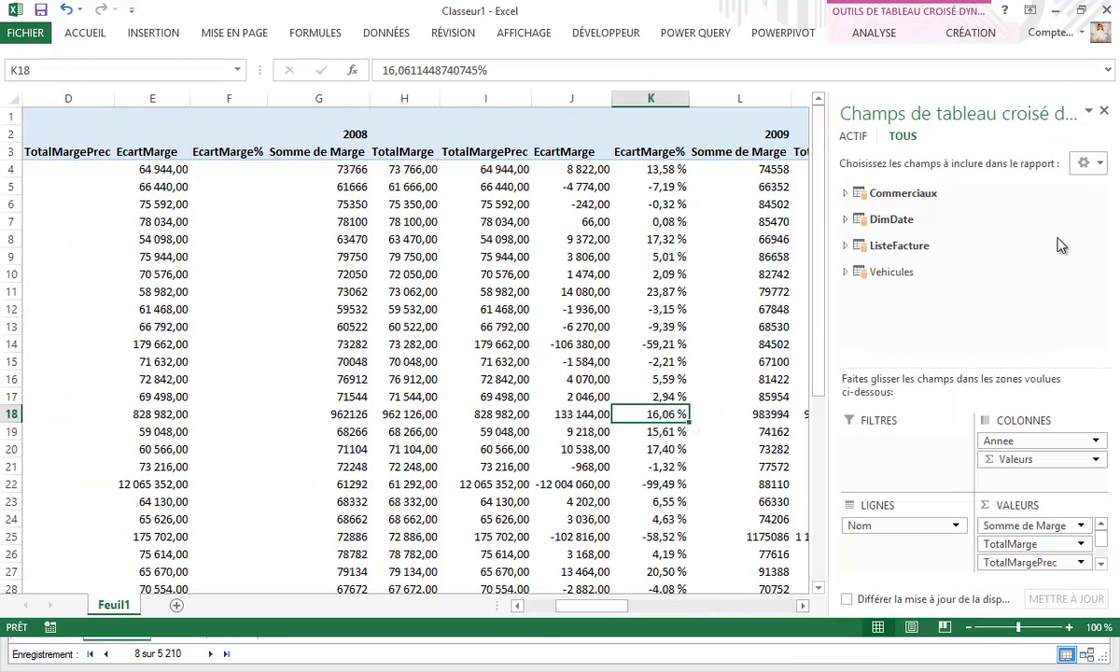
Add a slicer for DimDate's Annee field and filter the pivot to 2009
click(845, 220)
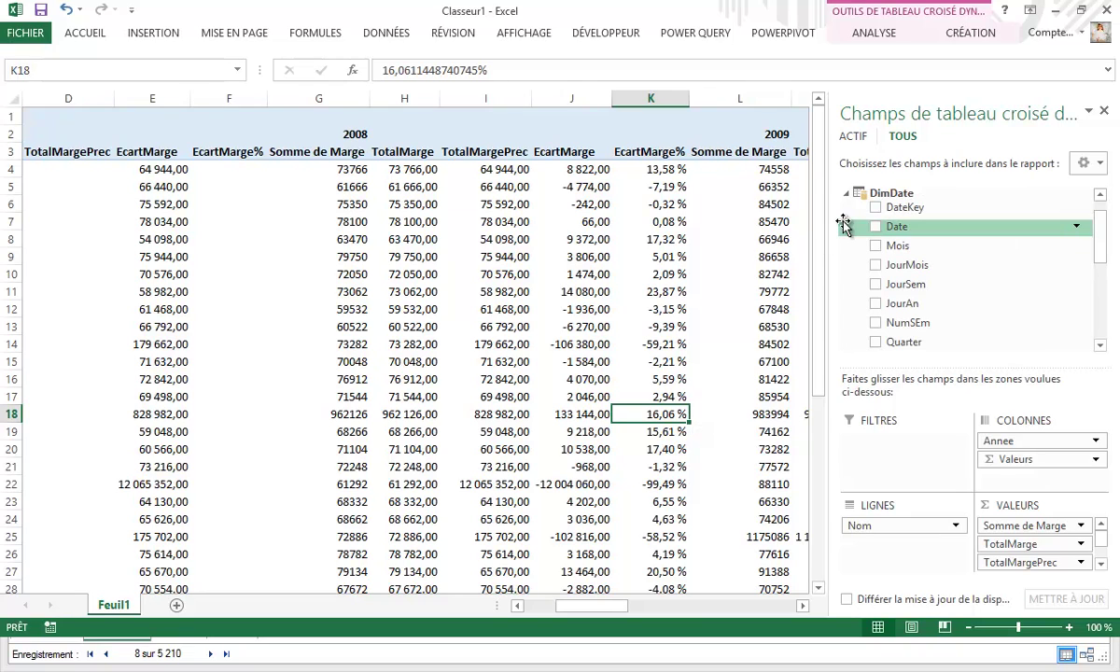
scroll(1090, 268, down, 1)
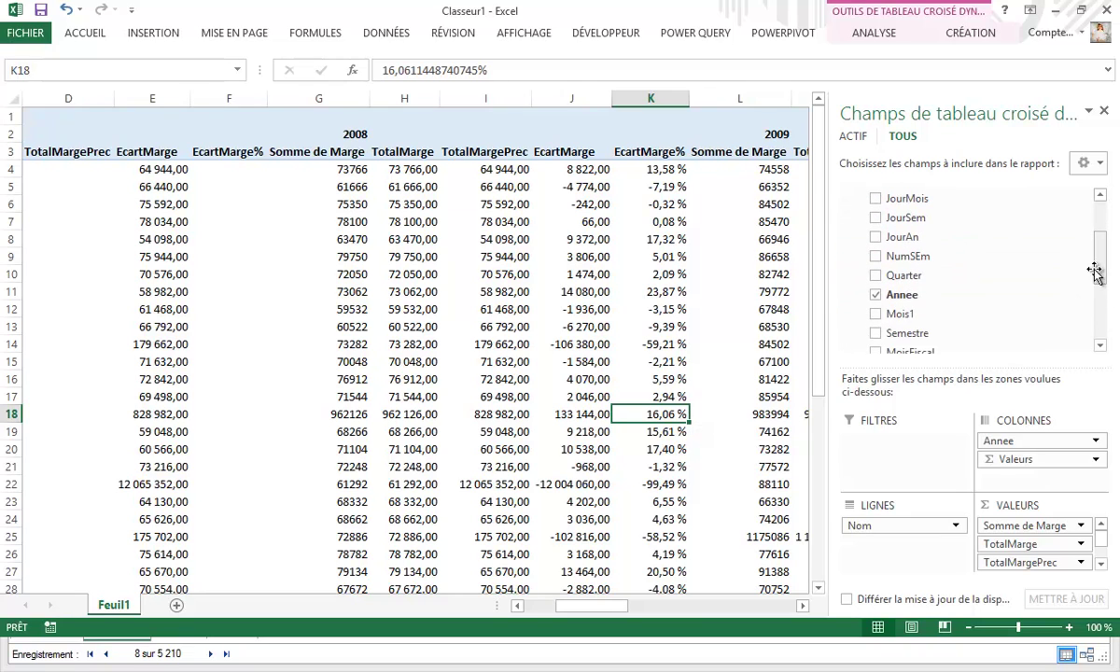
click(1076, 294)
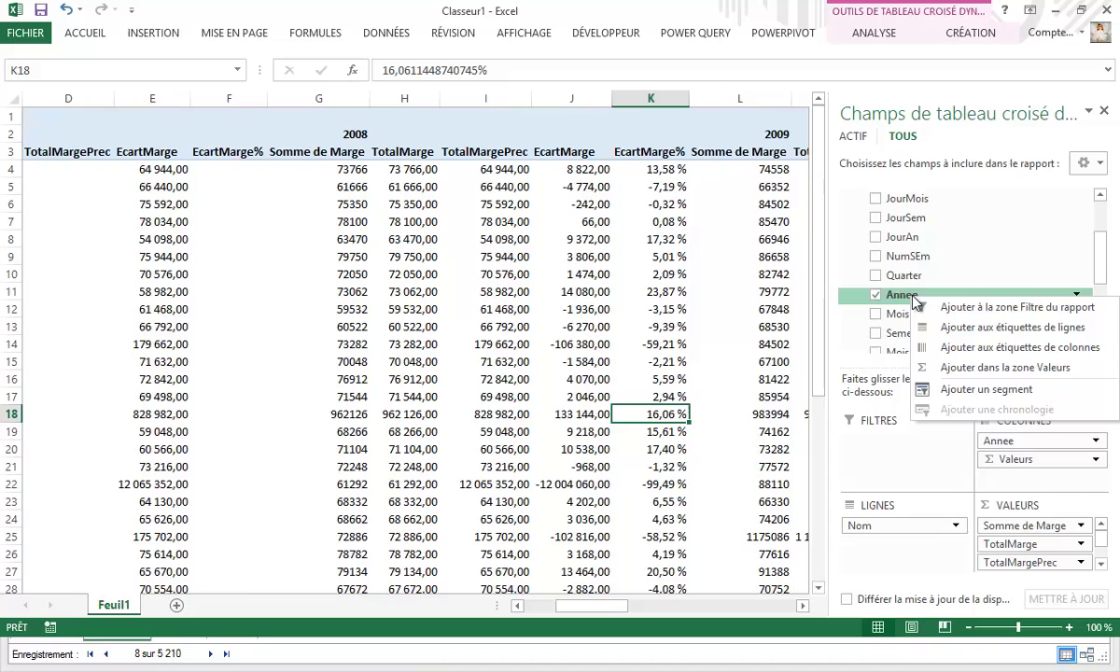
click(1026, 388)
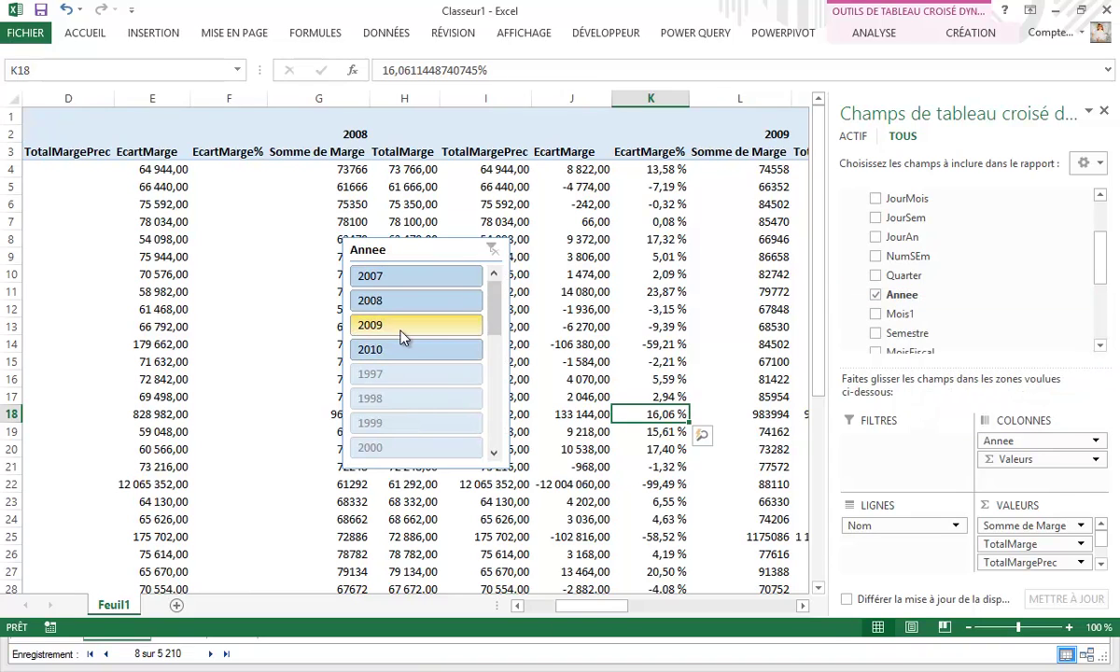
click(400, 329)
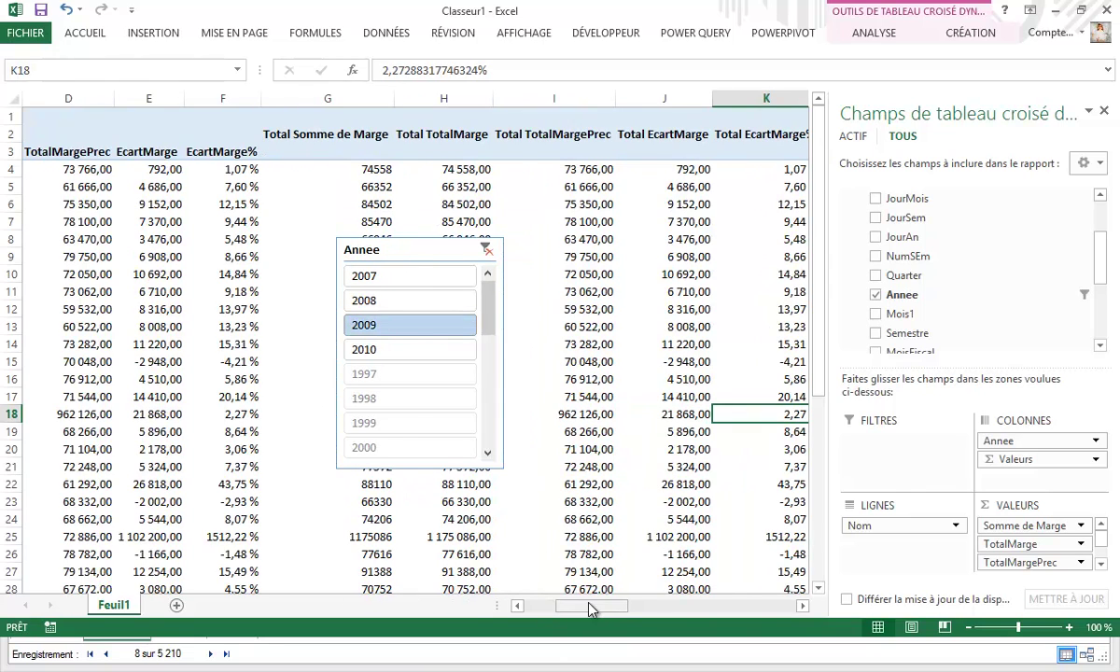
Place the Annee slicer beside the pivot with the Marque slicer directly below it
drag(589, 605, 477, 606)
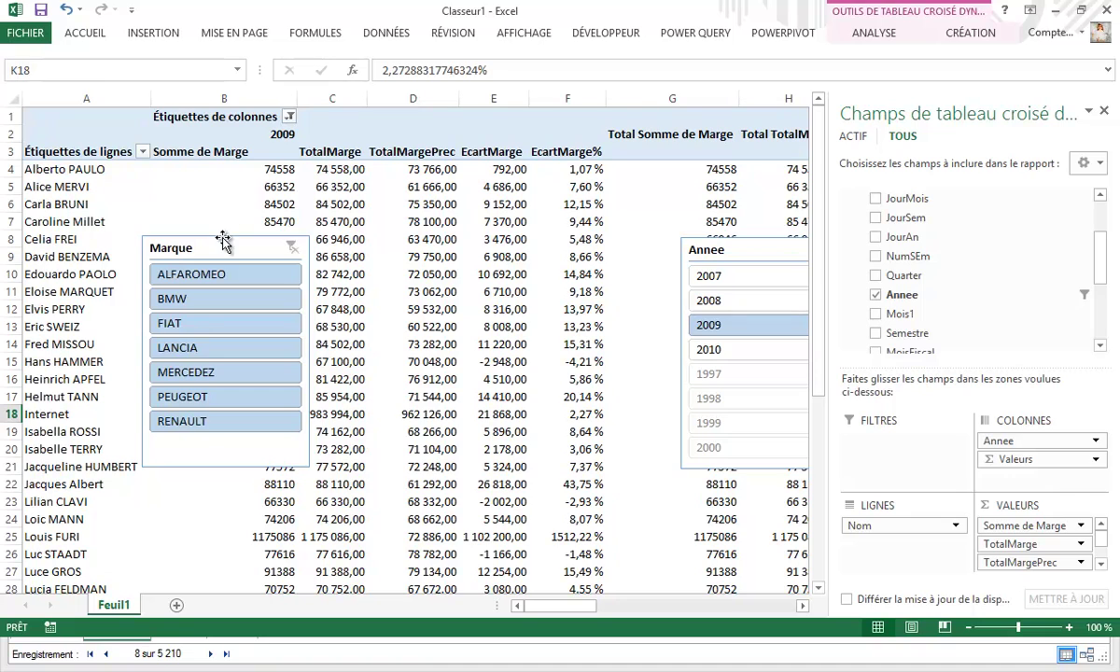
drag(219, 249, 736, 481)
drag(752, 250, 754, 204)
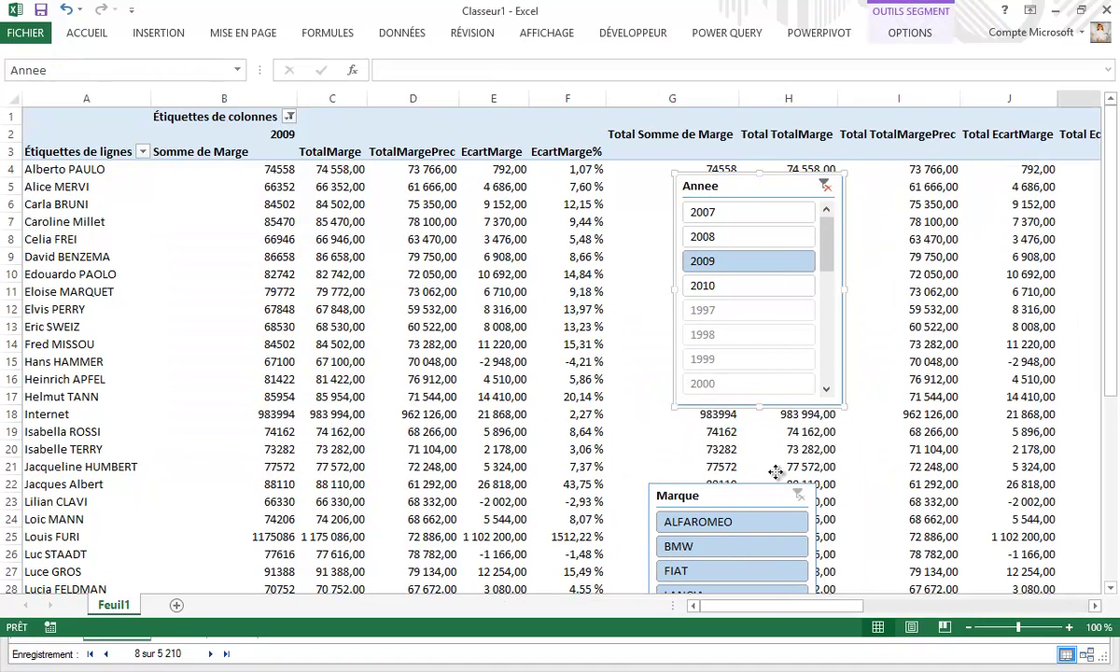
drag(761, 487, 789, 414)
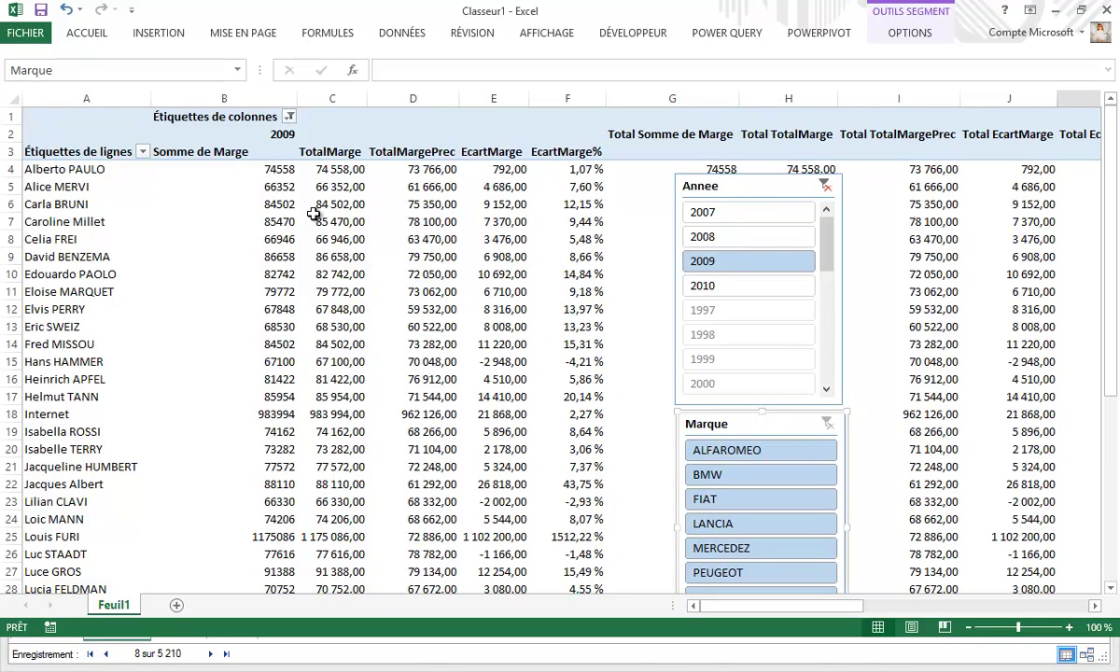
click(387, 399)
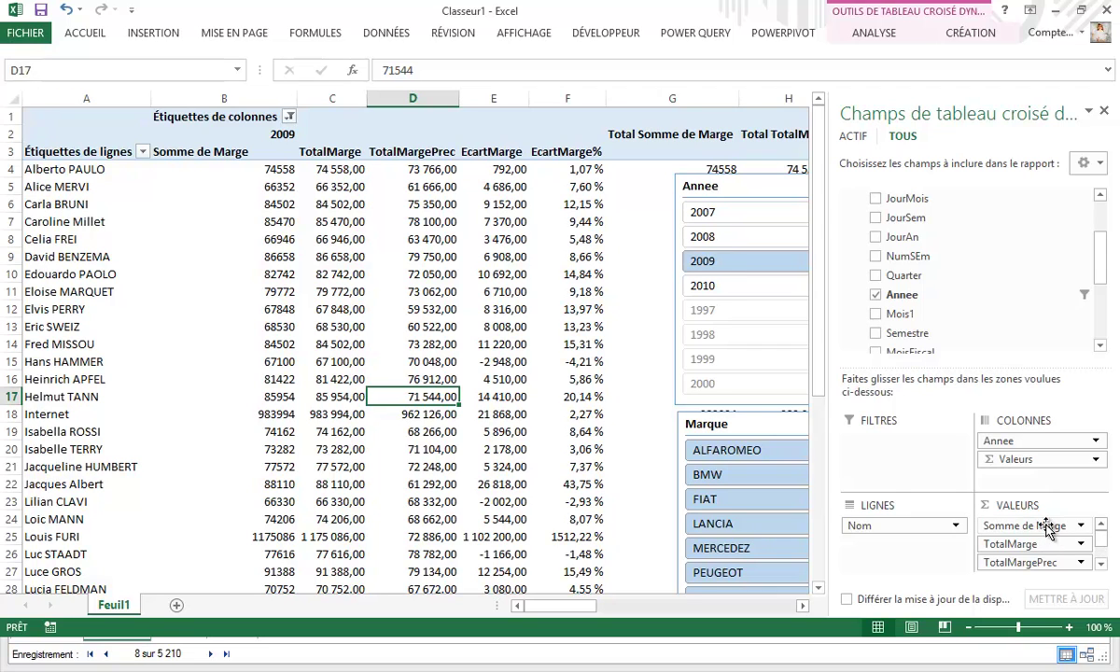
Drop Somme de Marge from the values and Nom from the rows of the pivot
drag(1036, 526, 1022, 274)
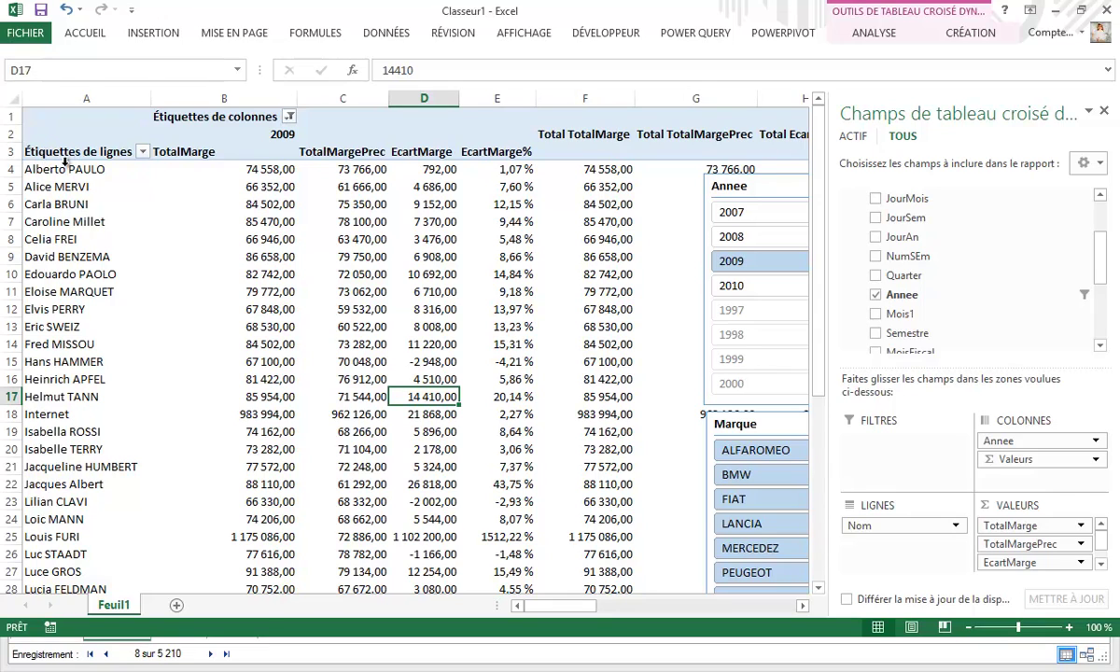
mouse_move(877, 526)
mouse_down()
mouse_move(1036, 254)
mouse_move(1103, 229)
mouse_move(1102, 353)
mouse_up()
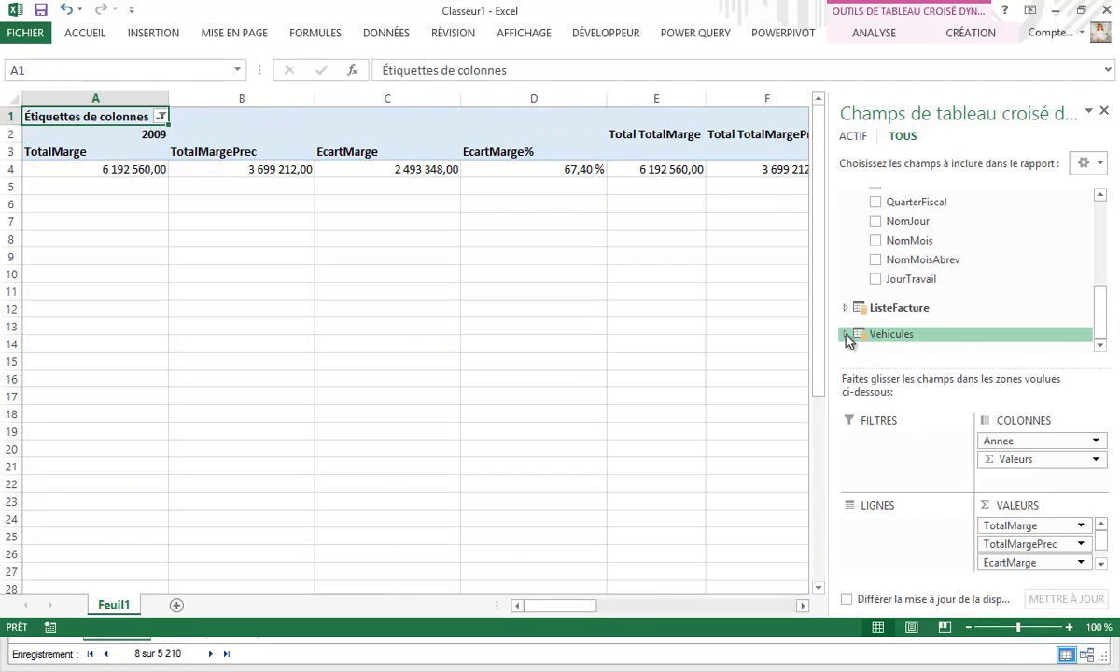
click(846, 334)
Add Vehicules' Marque to the pivot rows, then check 2008 before returning to 2009
drag(915, 265, 906, 553)
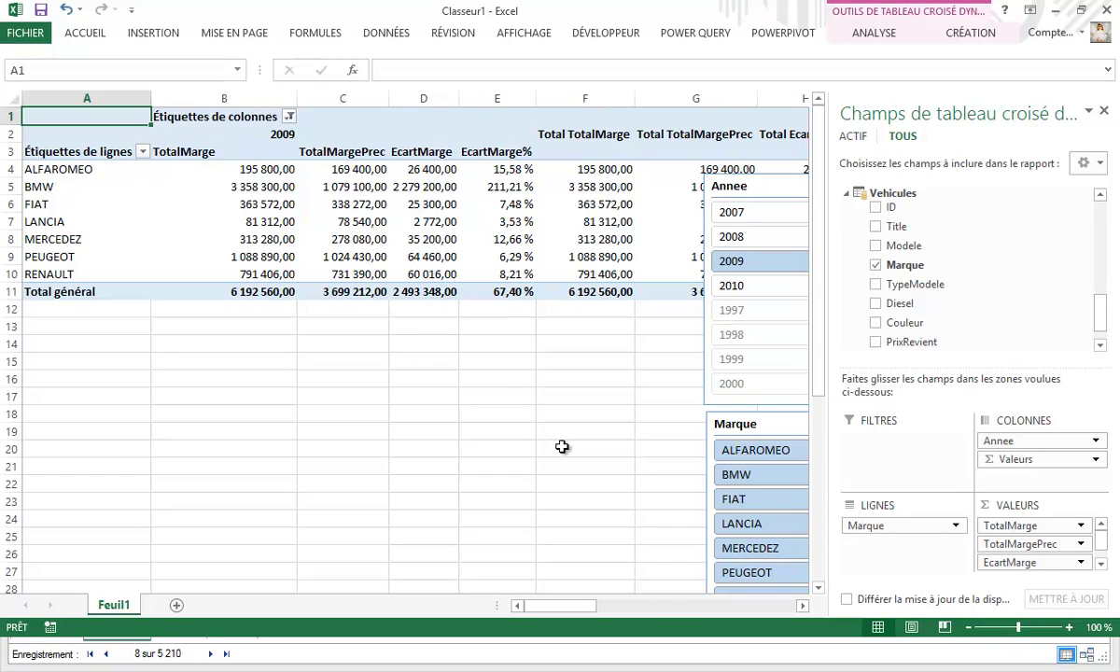
click(758, 239)
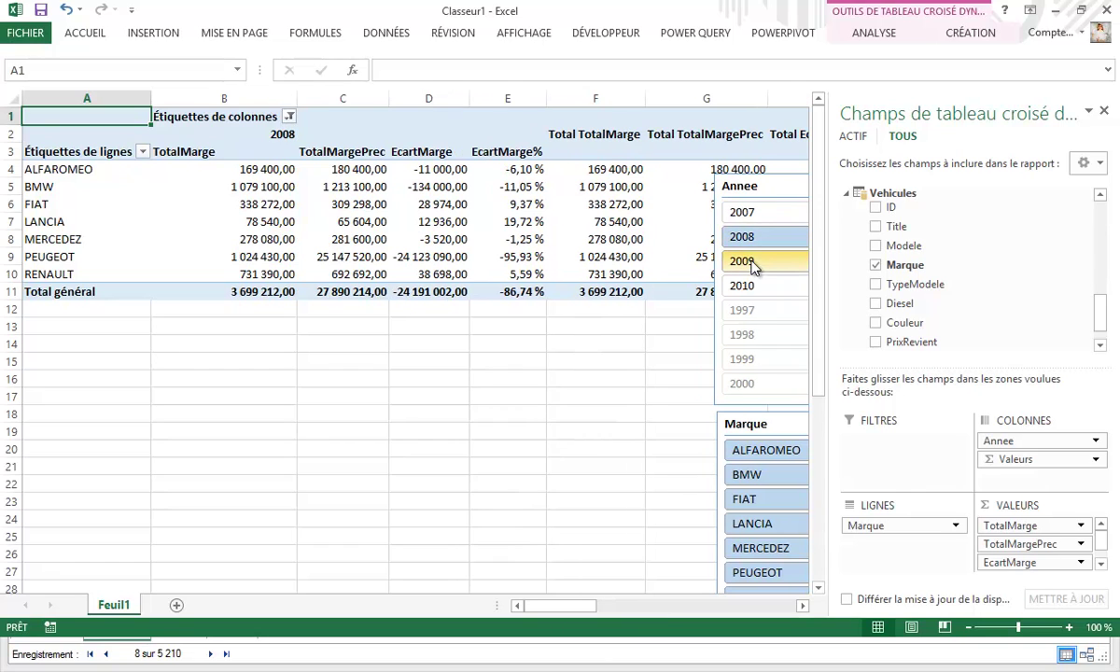
click(752, 261)
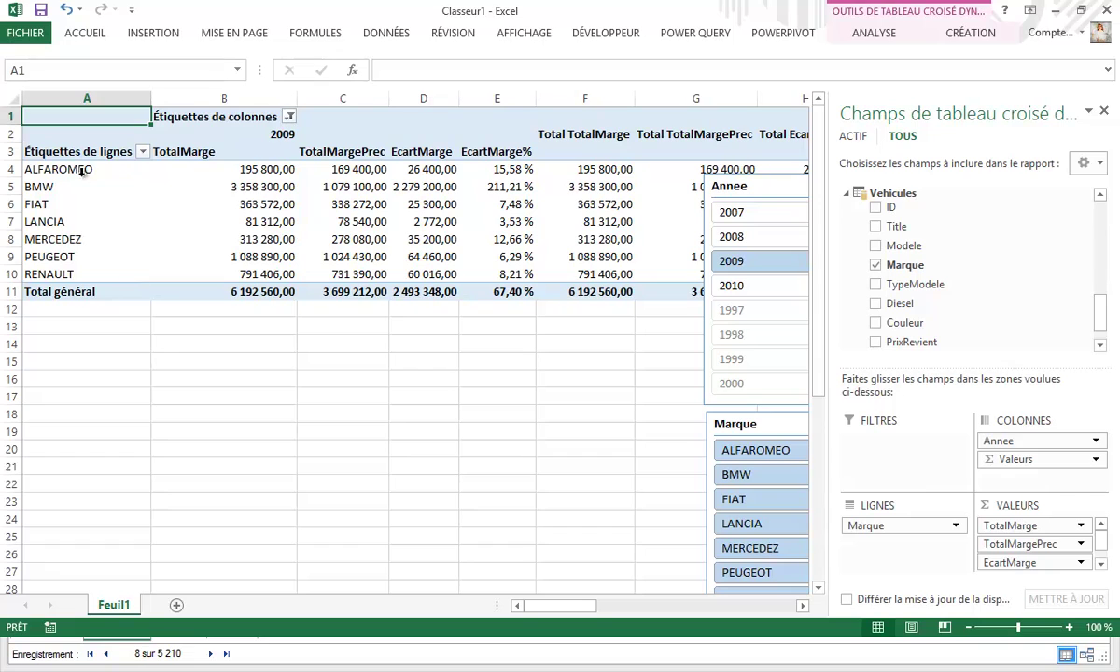
click(801, 36)
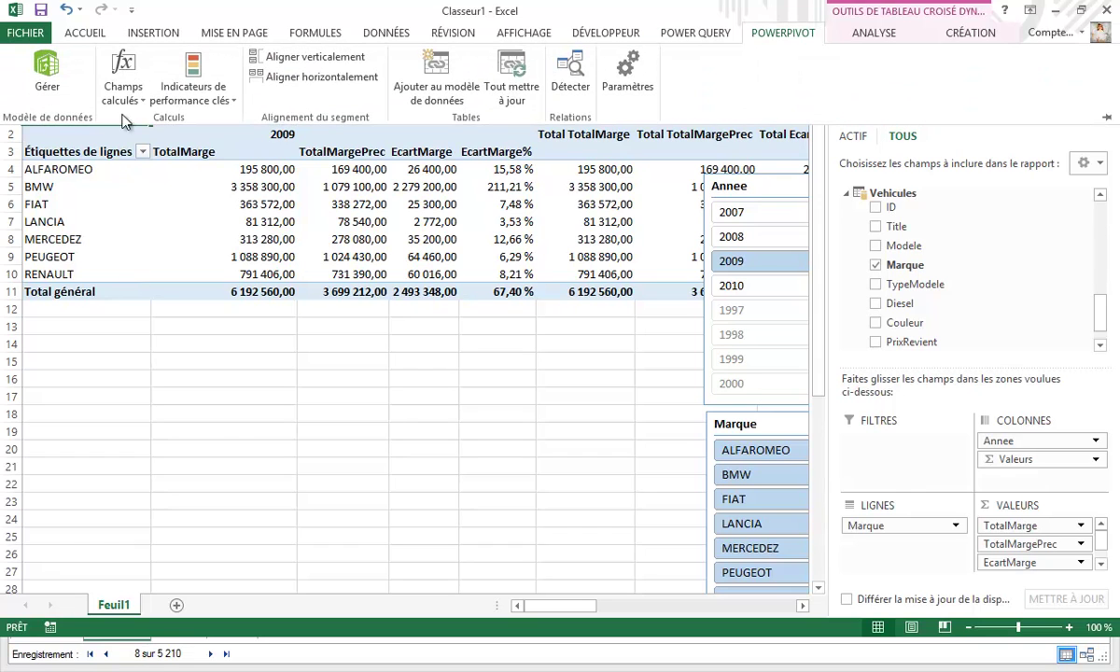
click(122, 80)
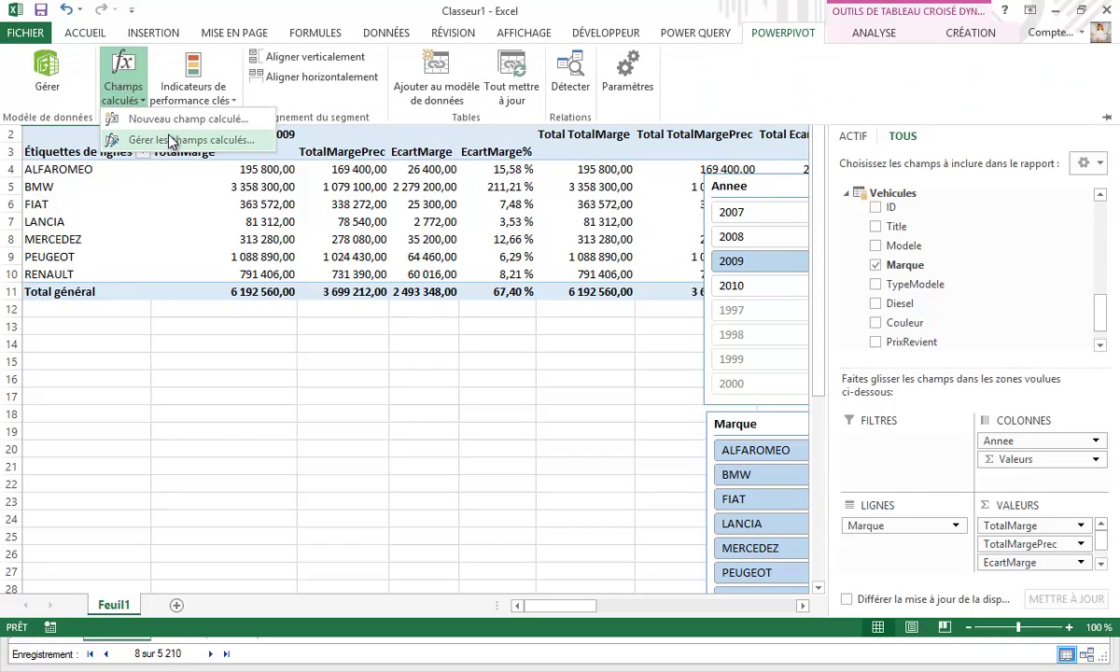
click(409, 419)
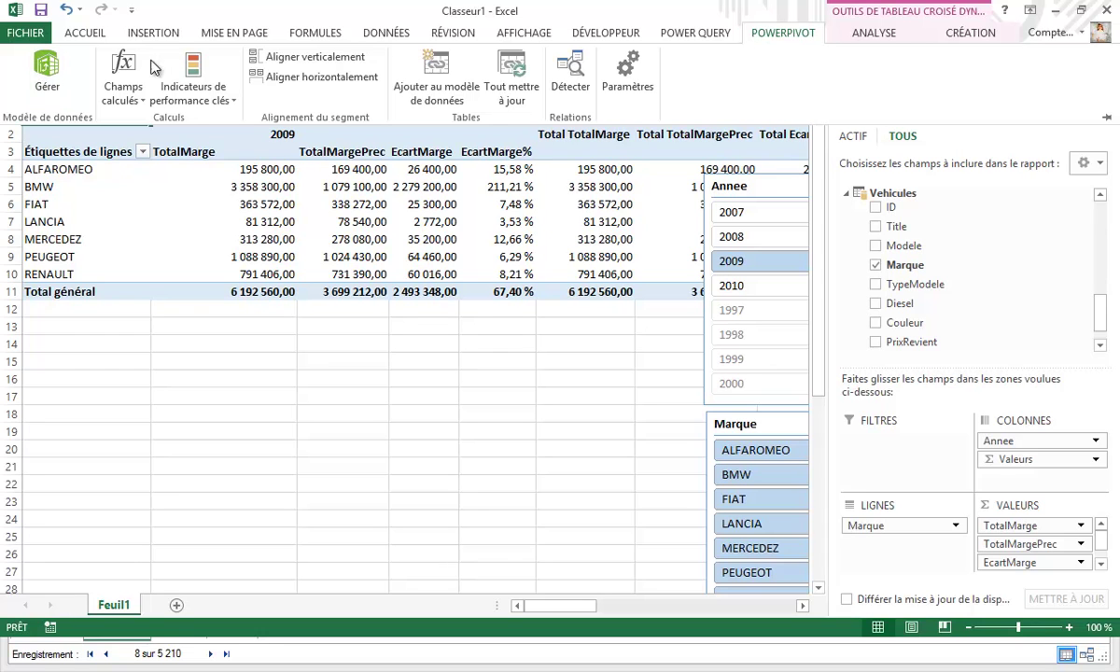
Launch the PowerPivot for Excel window with Gérer to view the ListeFacture table
click(46, 69)
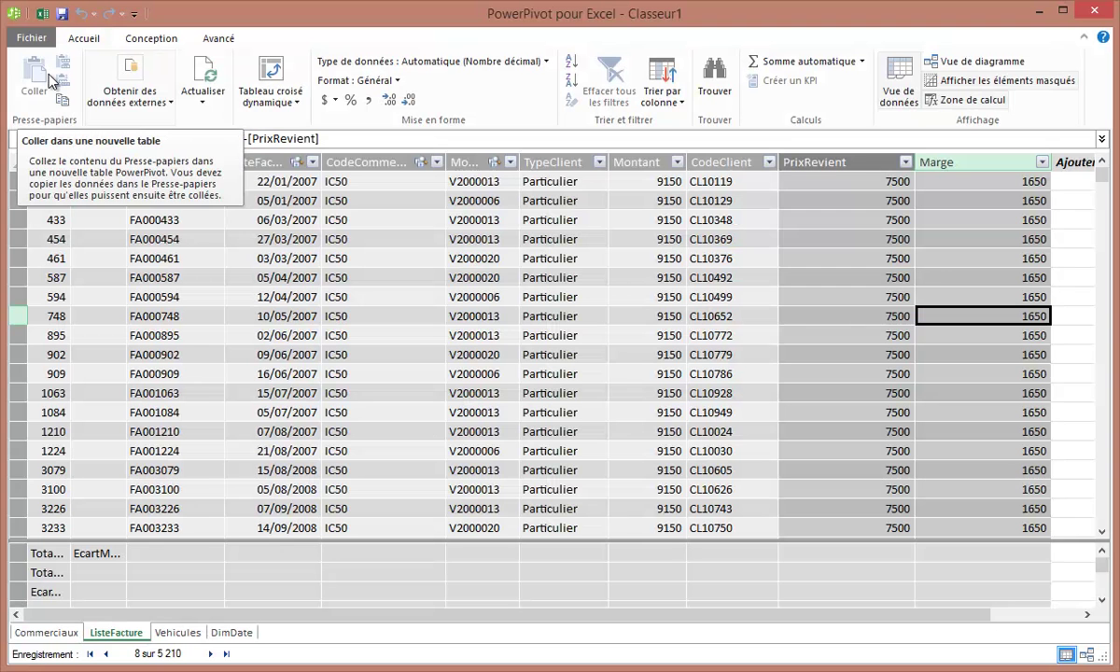